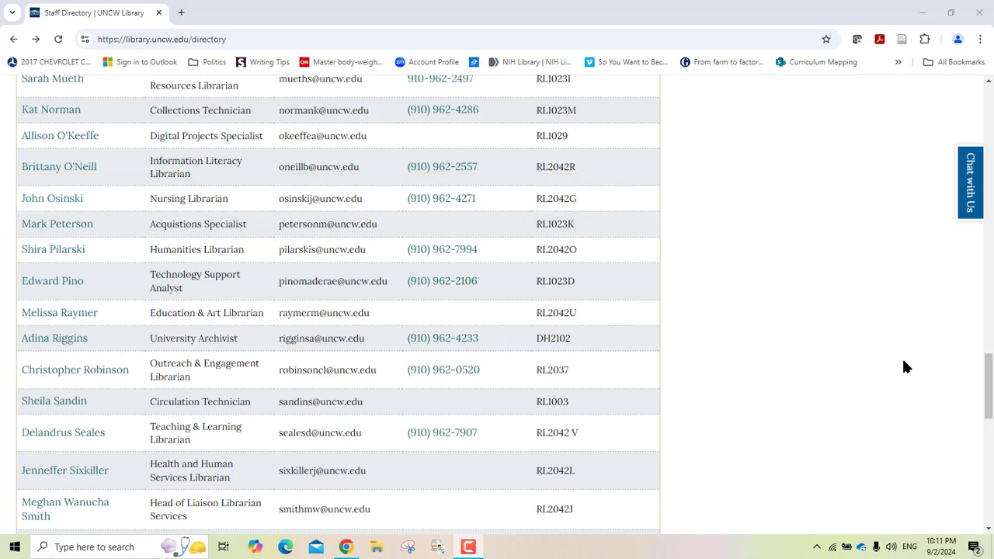
- Return to the UNCW Library home page and search all resources for "preventing urinary tract infections"
left_click(988, 102)
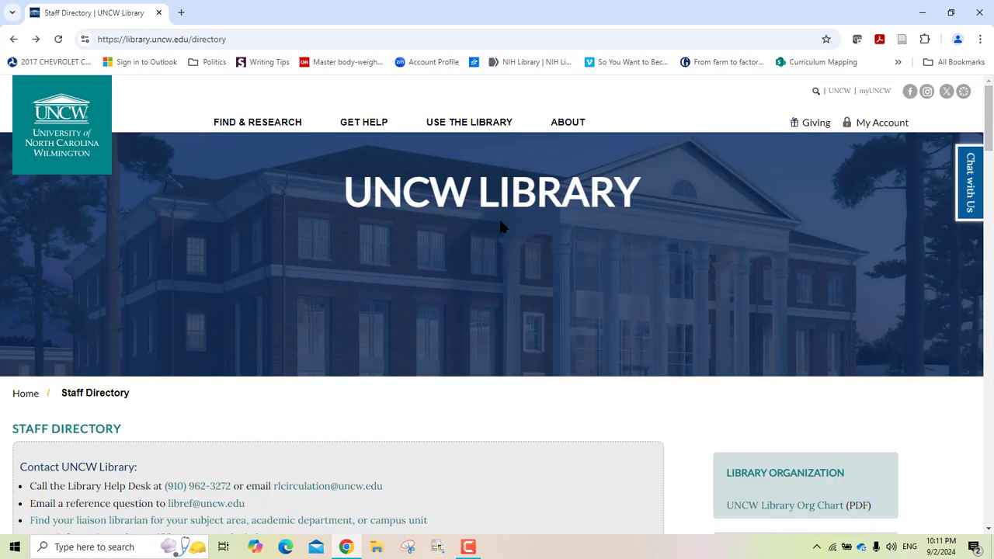
left_click(486, 189)
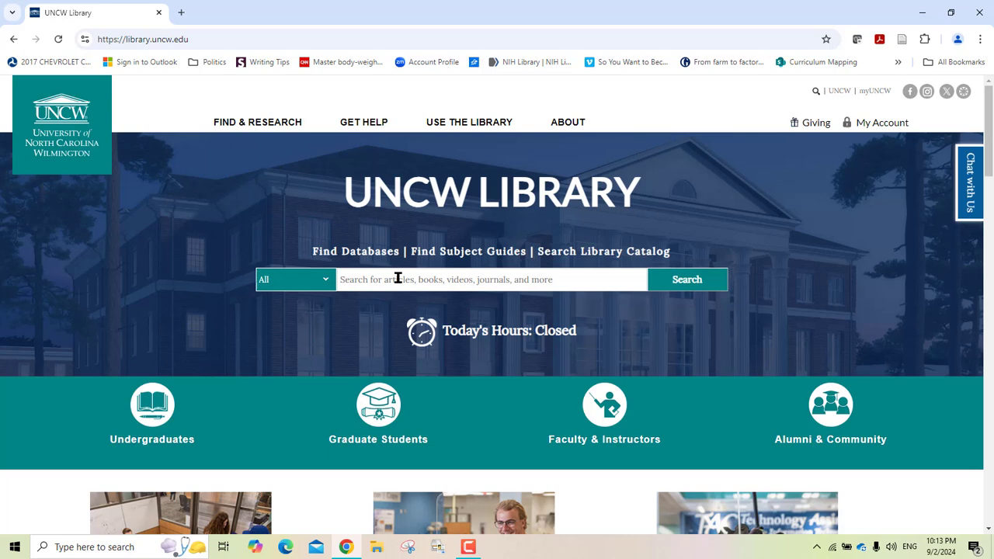
left_click(397, 278)
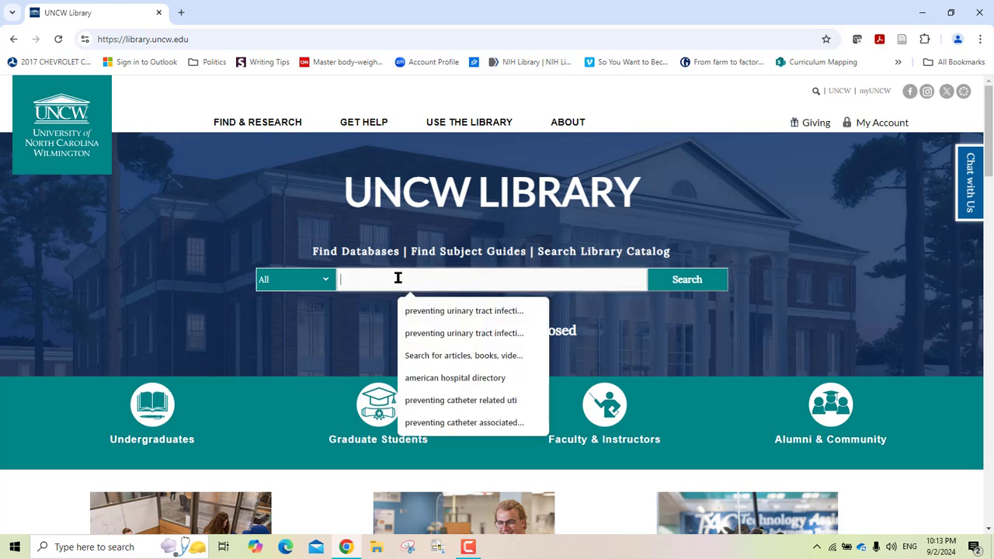
type("prev")
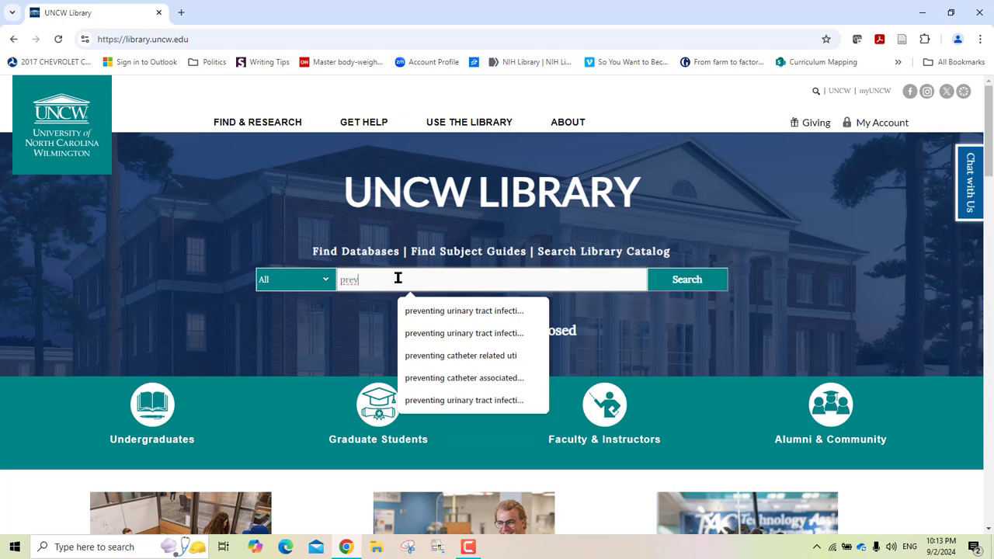
key("BackSpace")
key("BackSpace")
key("BackSpace")
key("BackSpace")
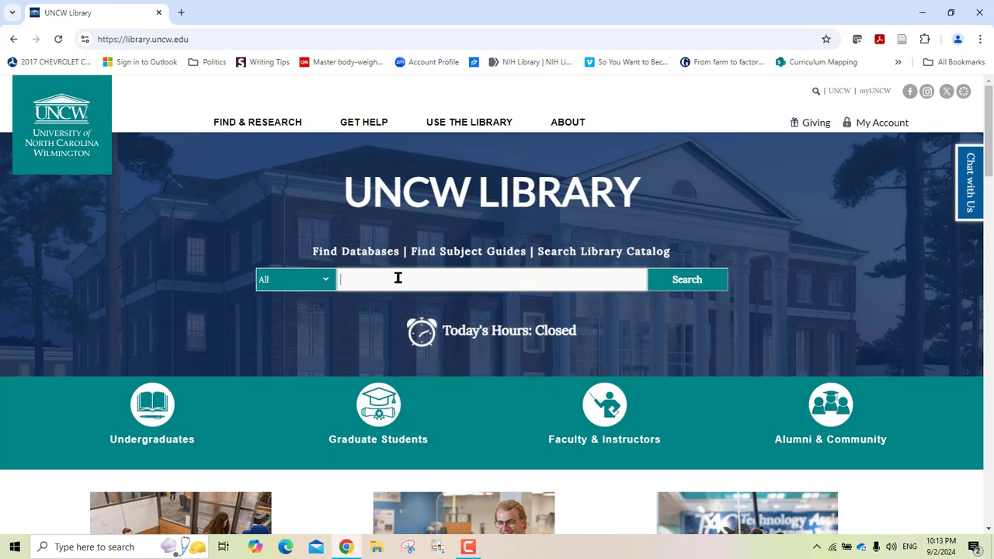
type("preventing urinary tract infections")
left_click(675, 286)
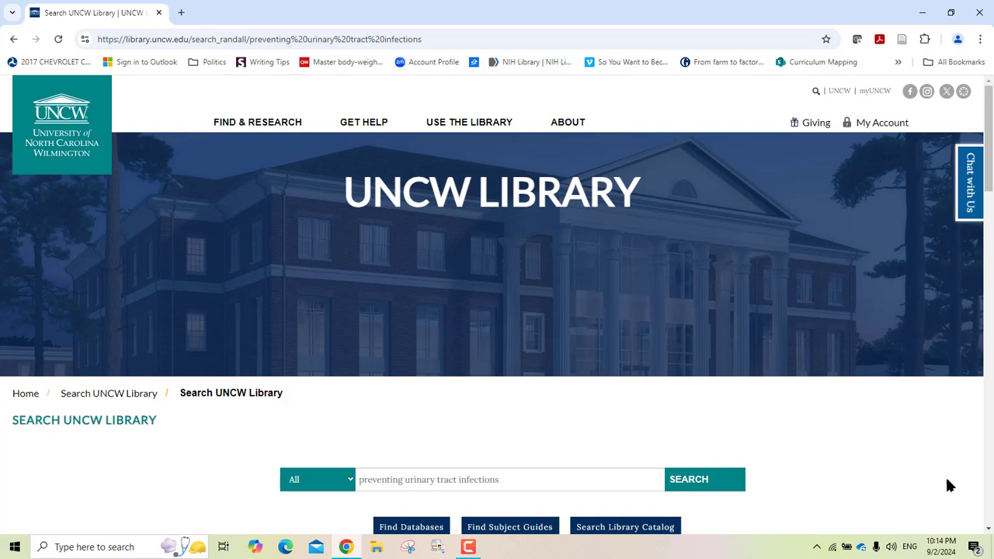
- Look through the grouped search results, including Scholarly Articles, Books and eBooks, and Library Digital Collections
left_click(988, 531)
left_click(989, 531)
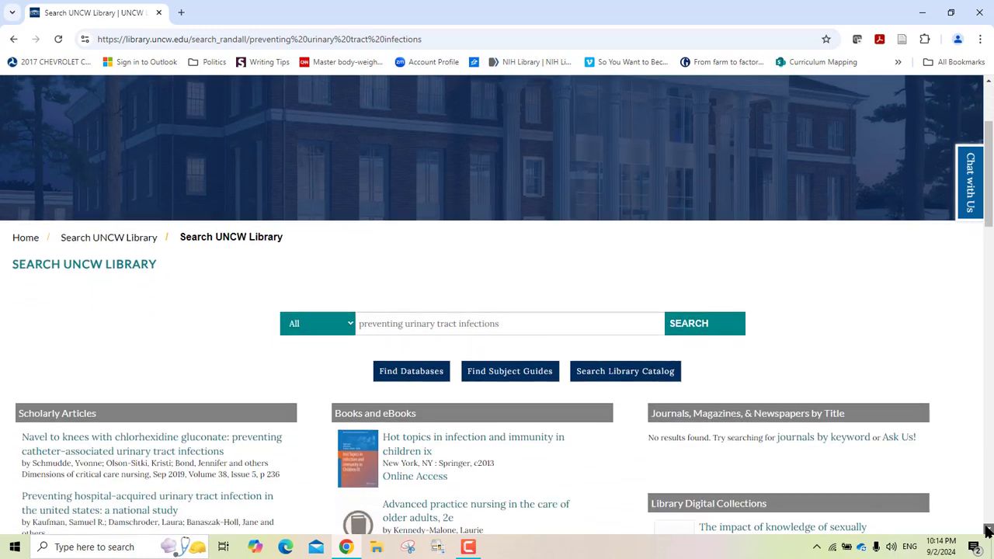
left_click(988, 531)
left_click(989, 531)
left_click(988, 531)
left_click(989, 531)
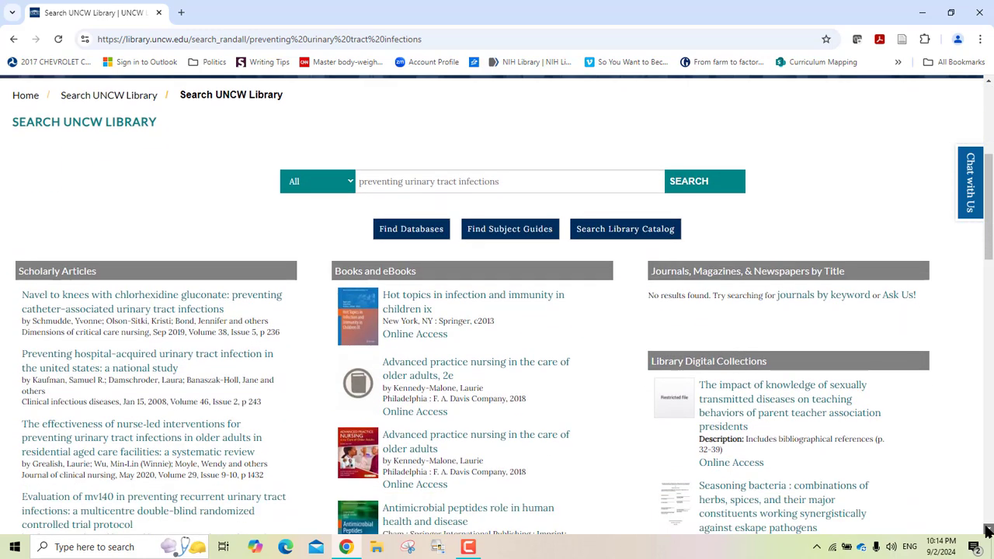
left_click(989, 531)
left_click(988, 531)
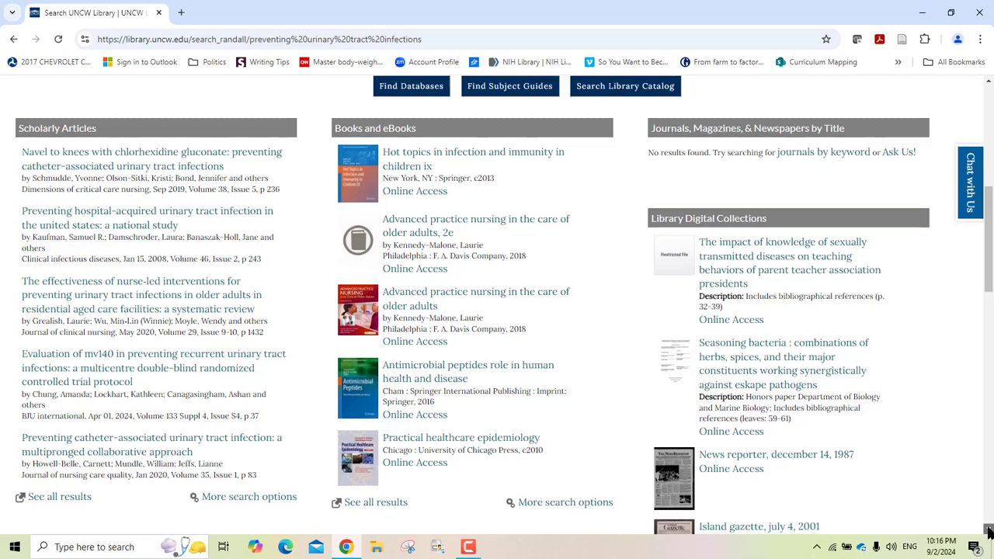
left_click(988, 532)
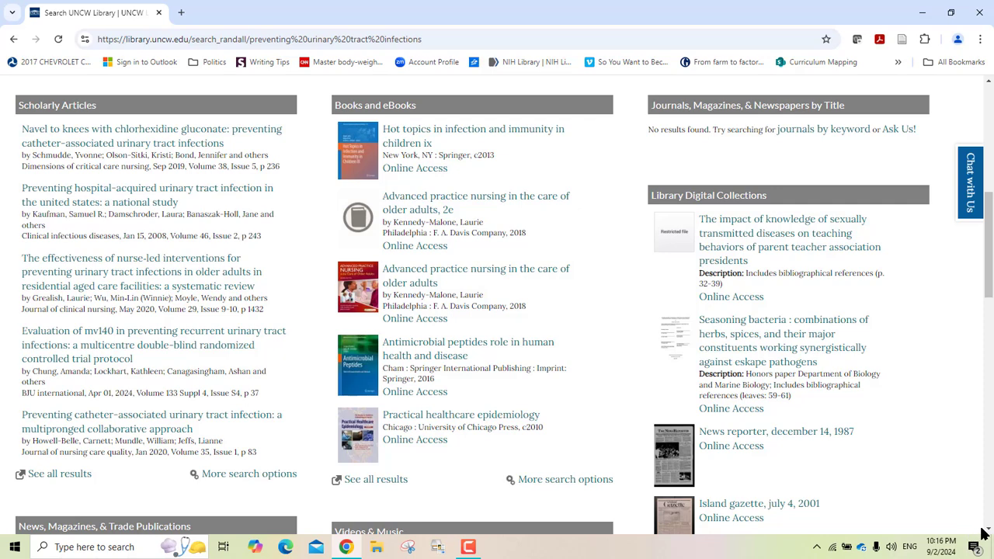
- Open the full list of Scholarly Articles results and limit the publication date to the last 5 years
scroll(989, 533, "down", 3)
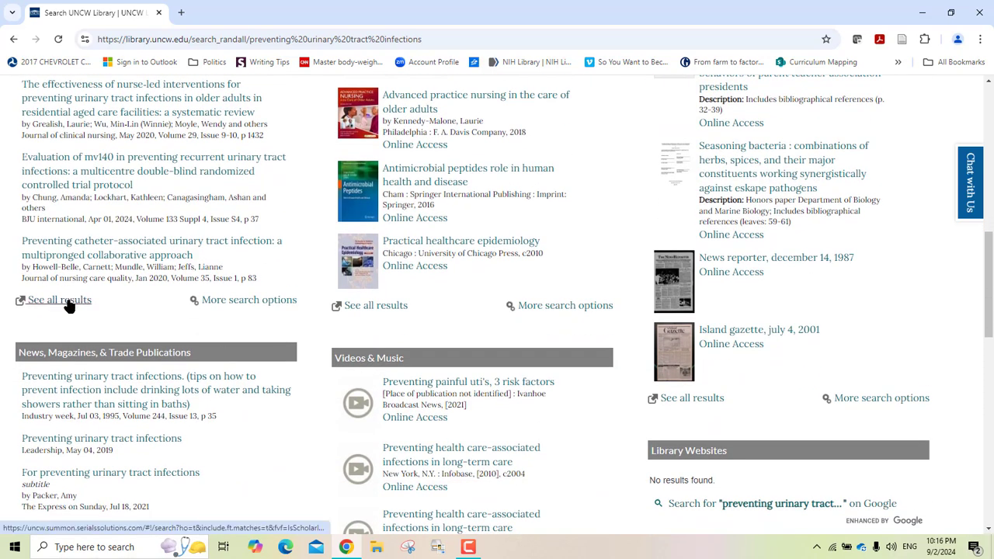
left_click(68, 303)
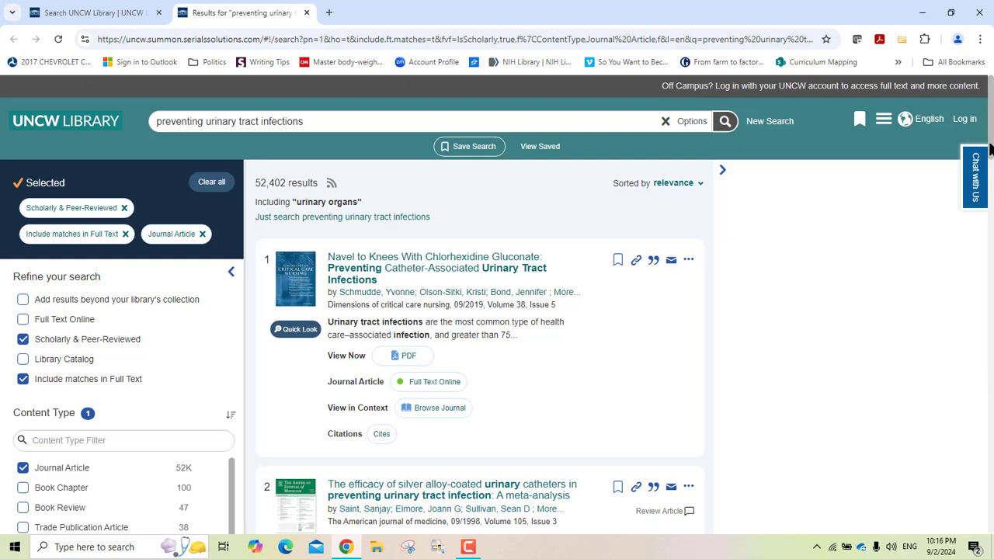
left_click_drag(991, 150, 991, 167)
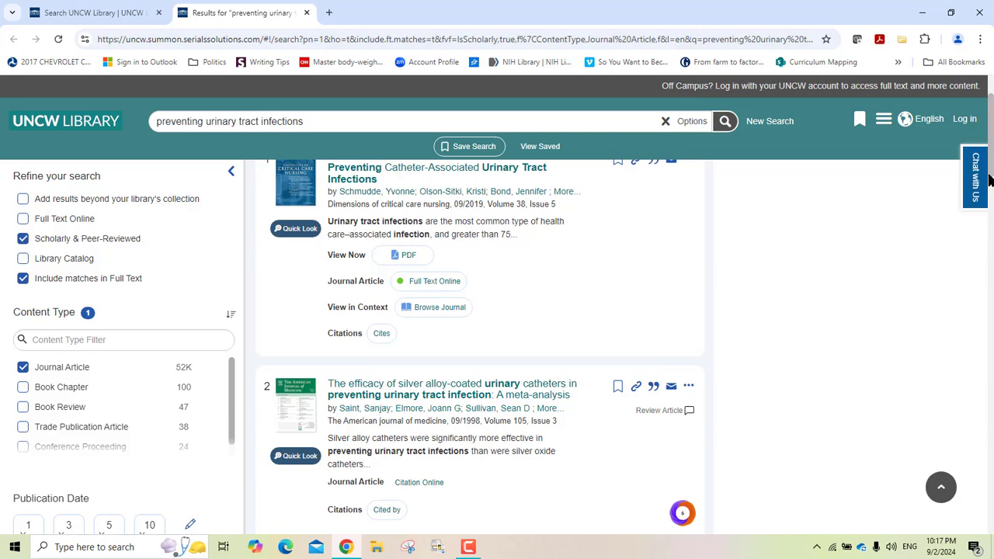
left_click_drag(989, 179, 989, 227)
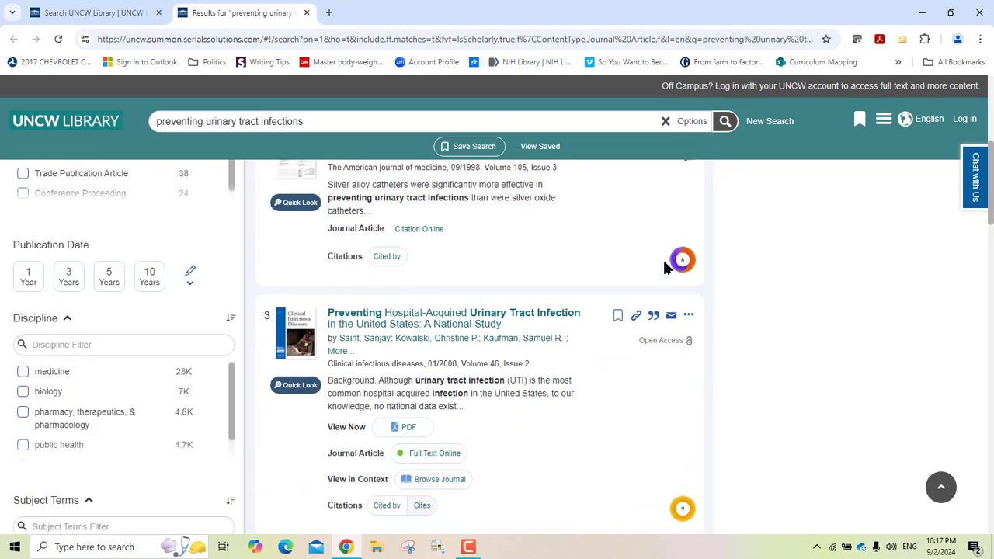
left_click(105, 282)
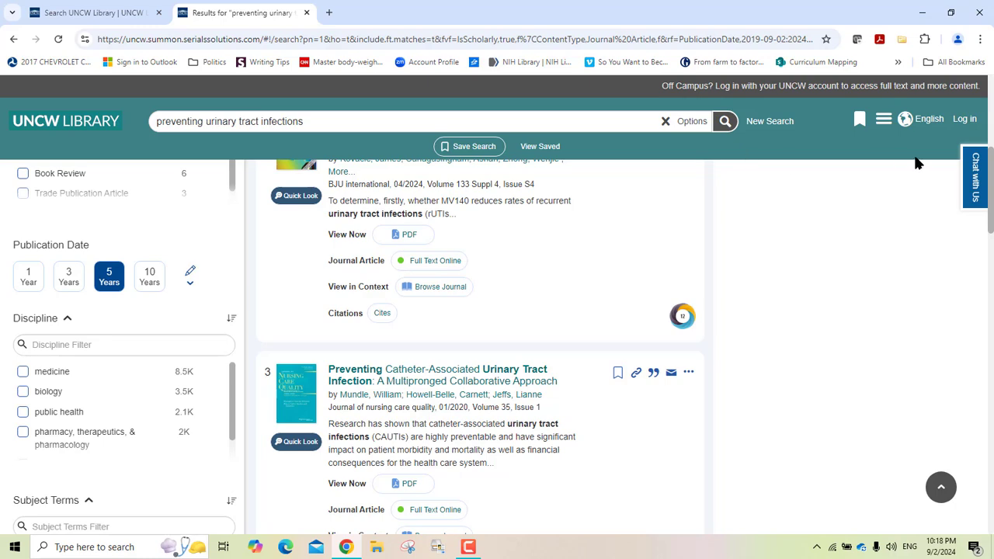
- Open the first result's PDF, signing in with the university account and its password and declining to stay signed in
left_click(990, 82)
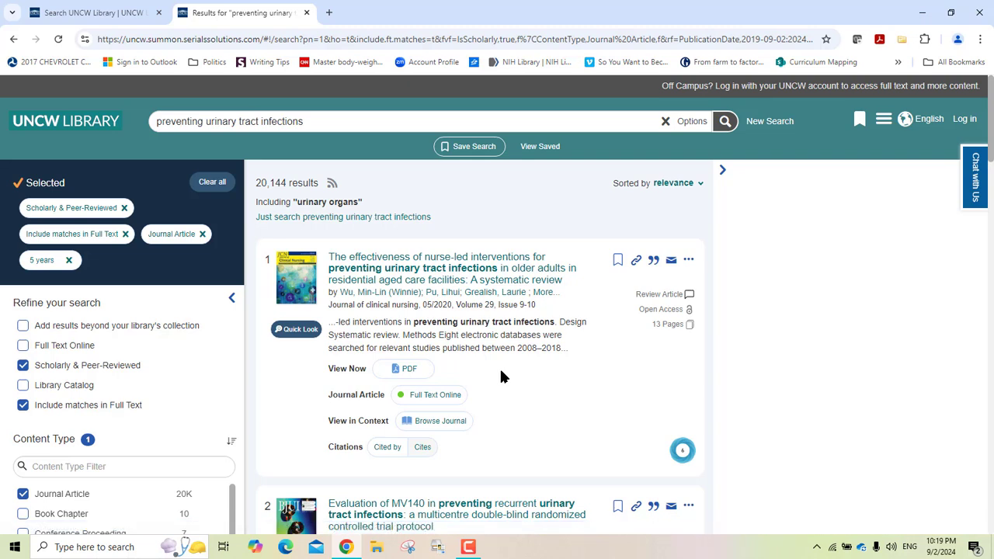
left_click(396, 371)
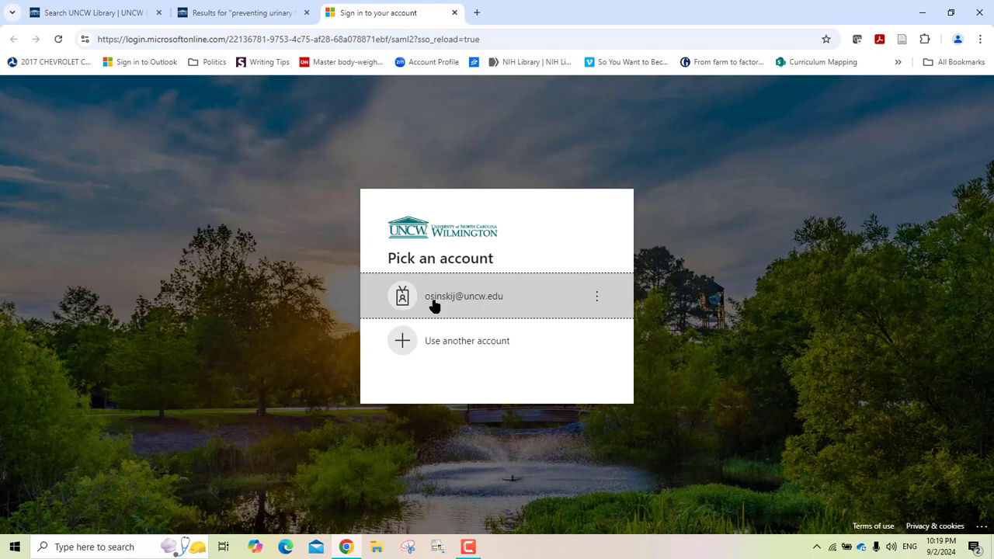
left_click(434, 306)
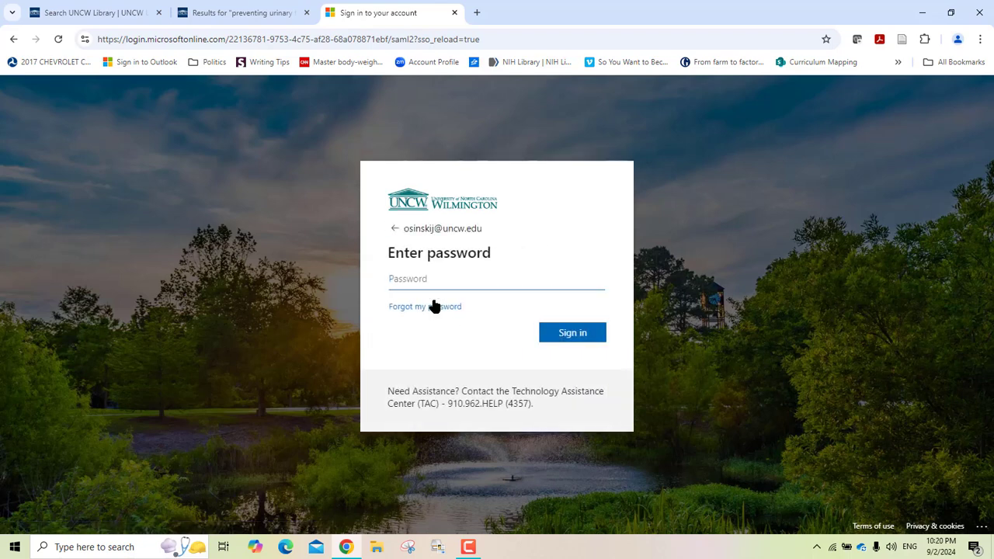
type("•••••••••")
left_click(559, 333)
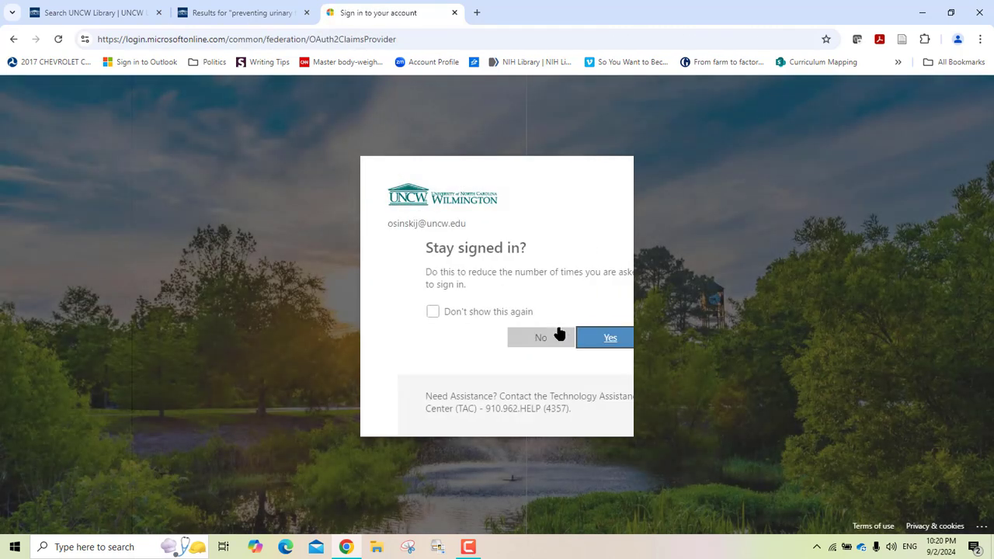
left_click(509, 343)
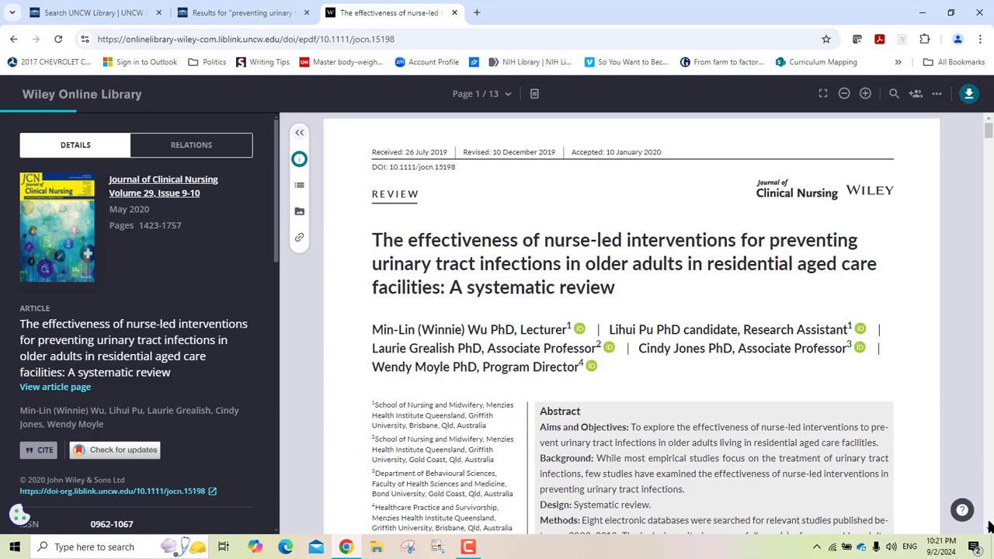
- Skim the full text of the nurse-led interventions article and return to its first page
scroll(989, 526, "down", 15)
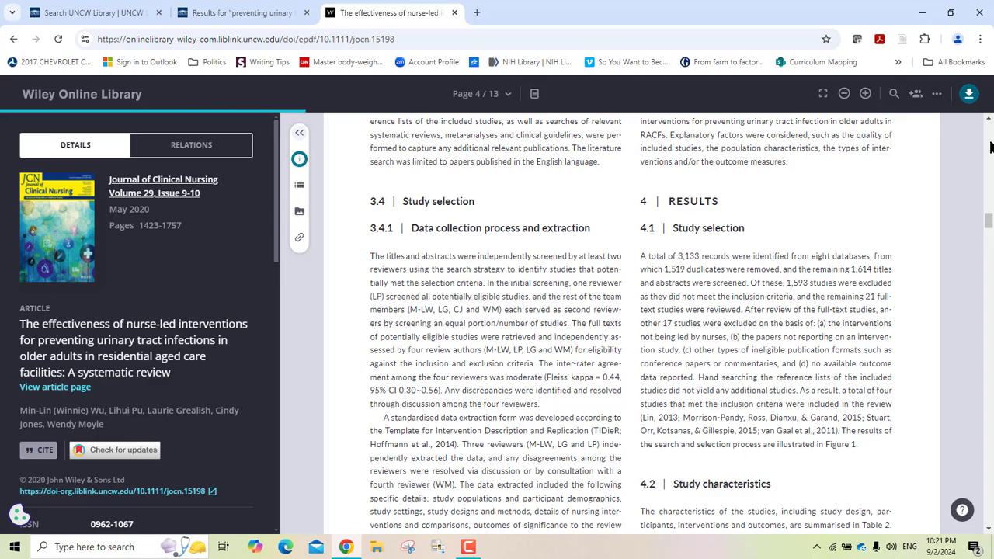
scroll(990, 147, "up", 5)
scroll(990, 148, "up", 10)
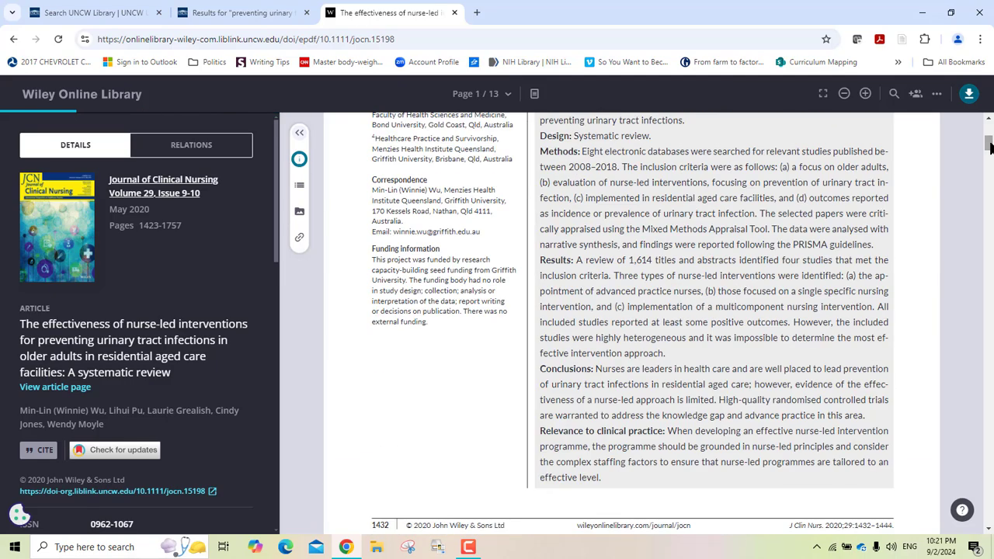
left_click_drag(991, 147, 991, 132)
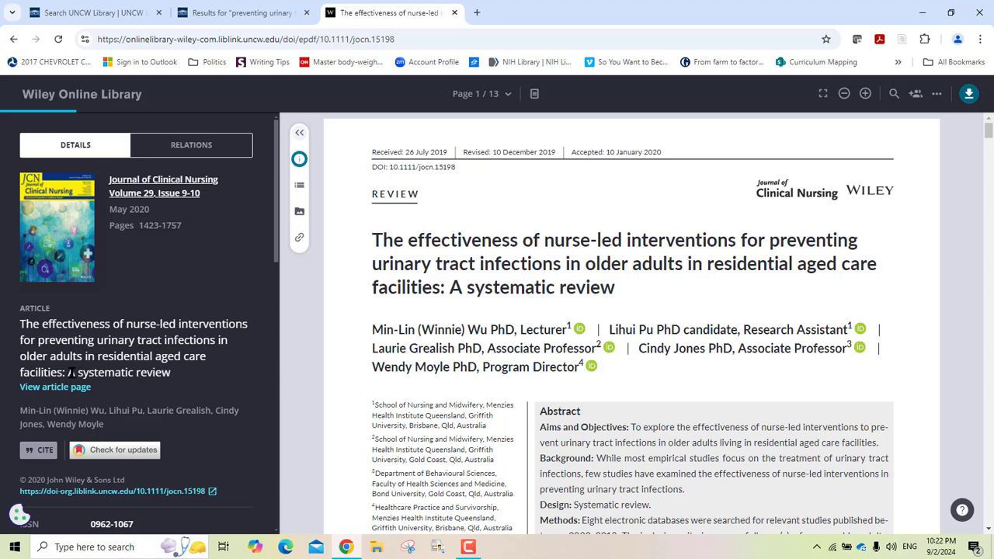
- View the article's citation page on Wiley, examine its how-to-cite text and download formats, and close the page
left_click(41, 451)
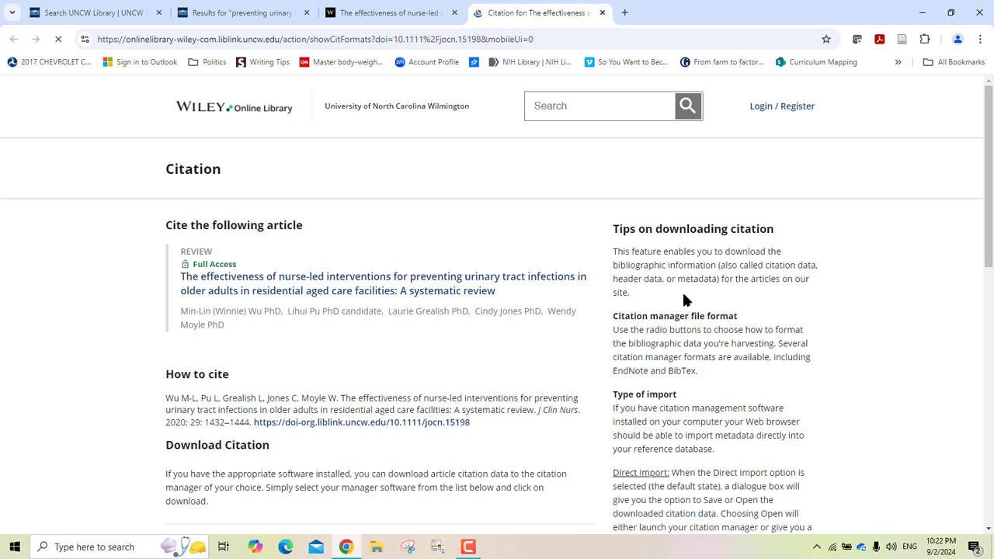
left_click(989, 530)
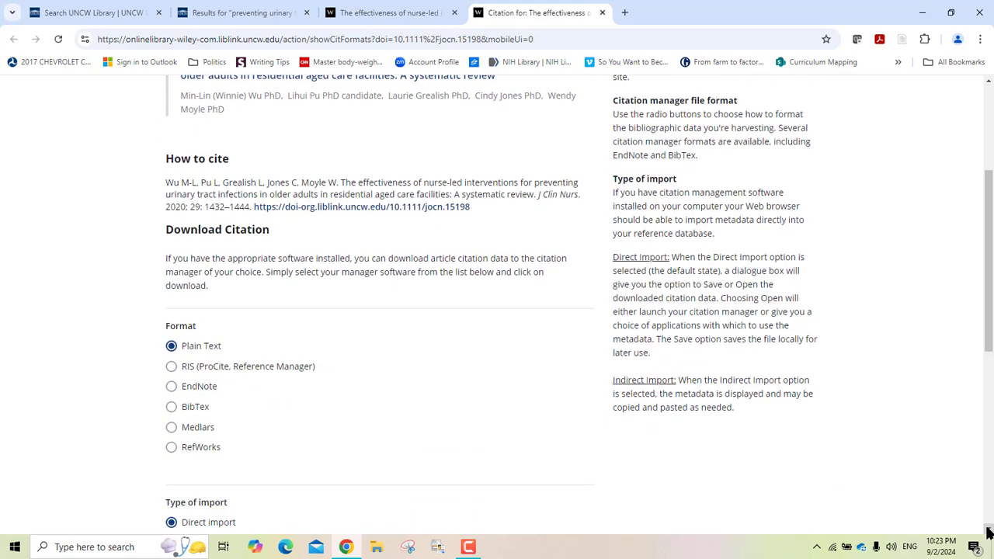
left_click(989, 530)
left_click(989, 530)
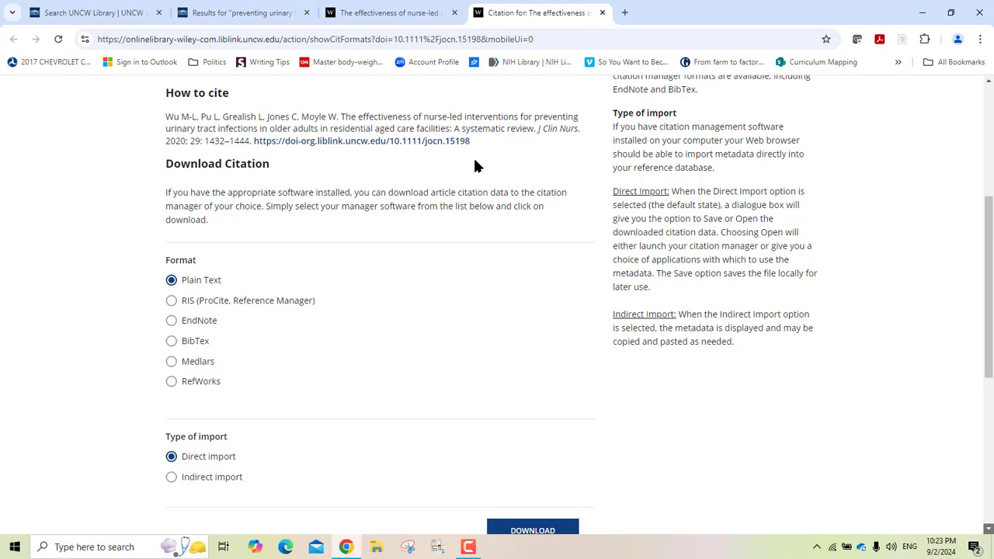
left_click(988, 101)
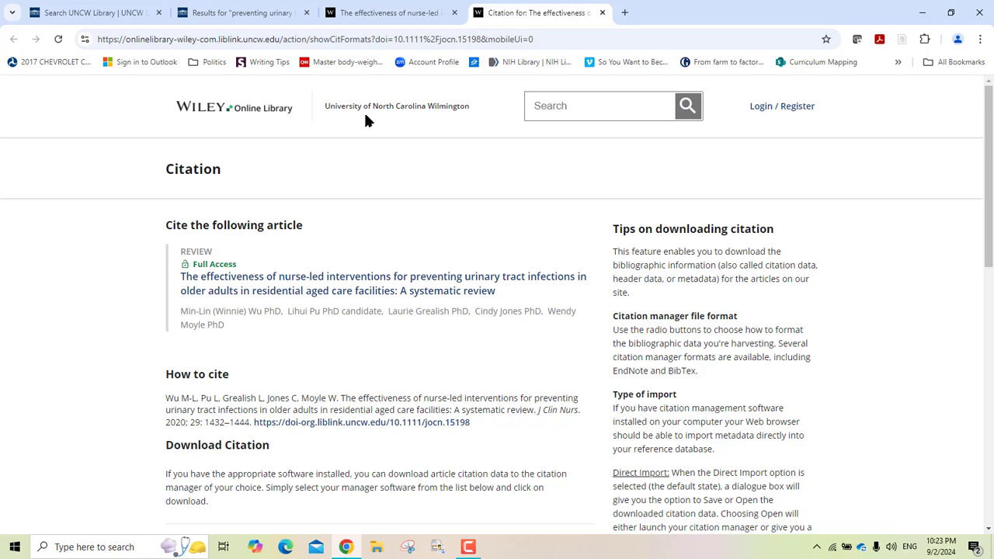
left_click(603, 13)
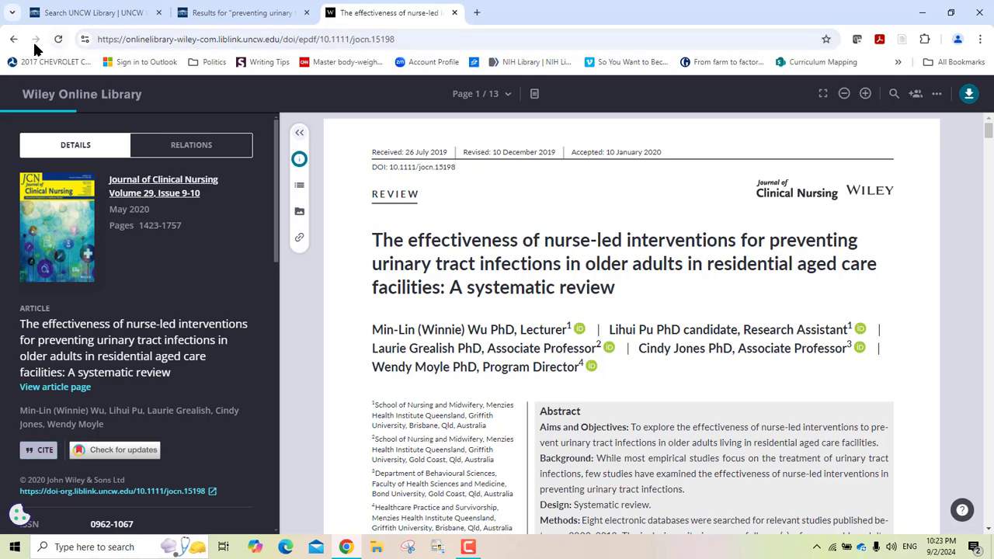
- In the library search results, preview the first article's citation in APA (American Psychological Assoc., 7th Edition) format, and close the citation window
left_click(200, 13)
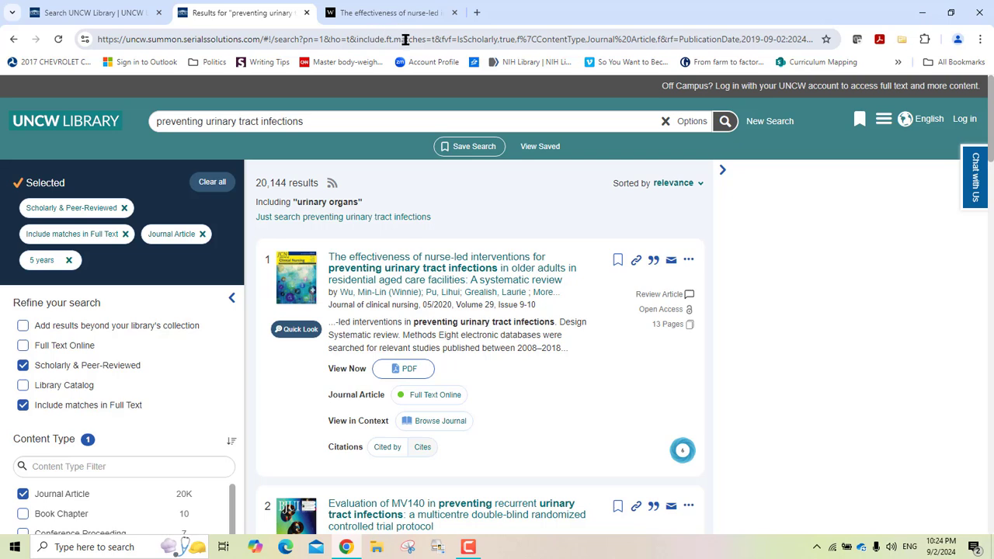
left_click(653, 261)
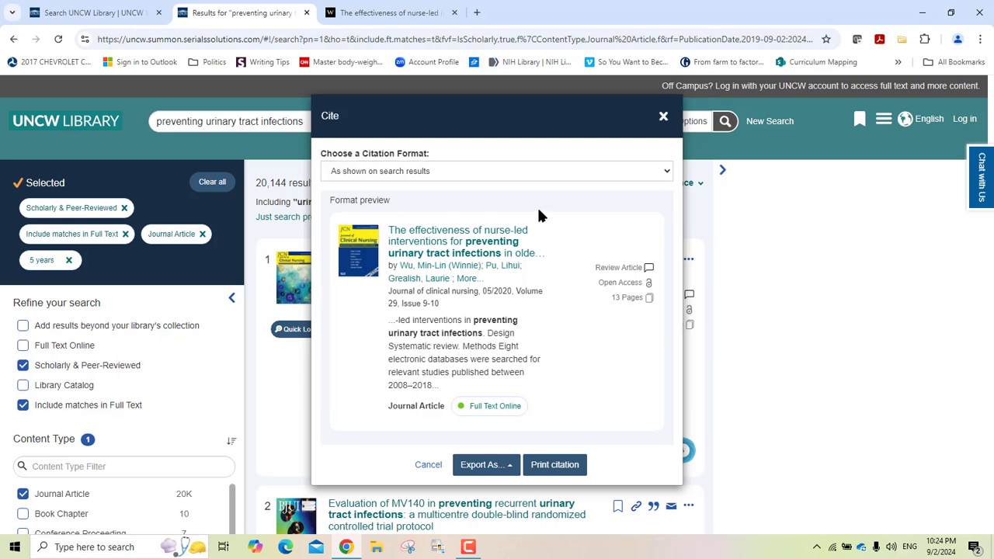
left_click(563, 173)
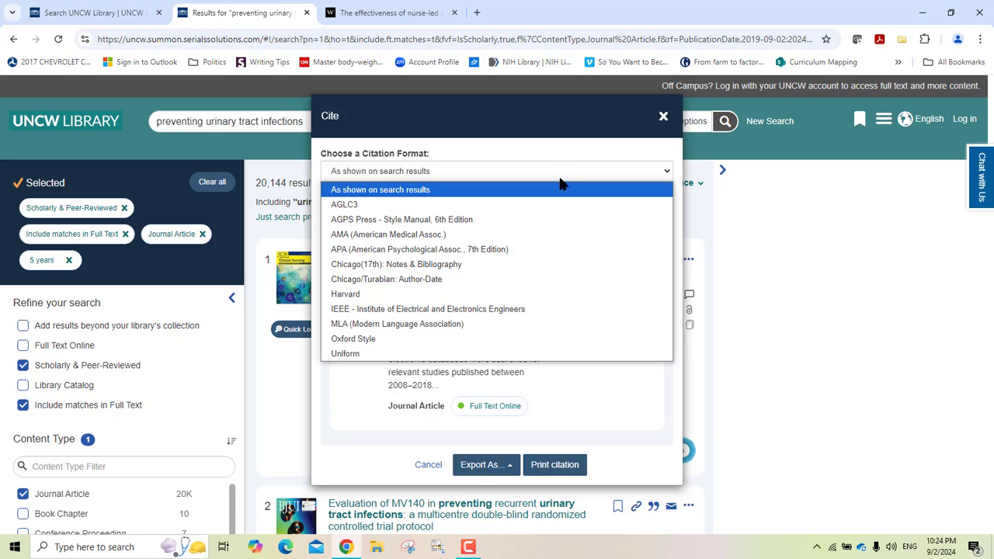
left_click(524, 250)
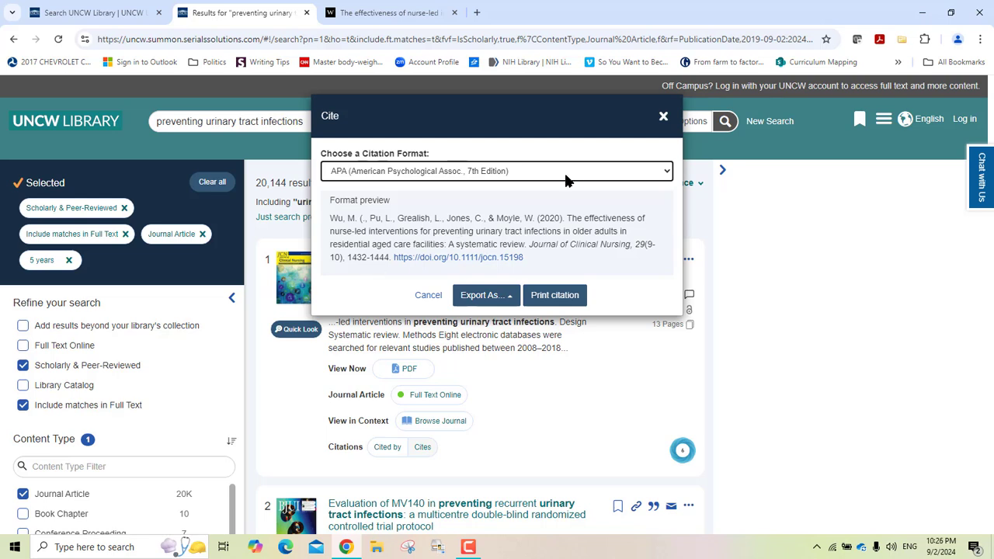
left_click(662, 116)
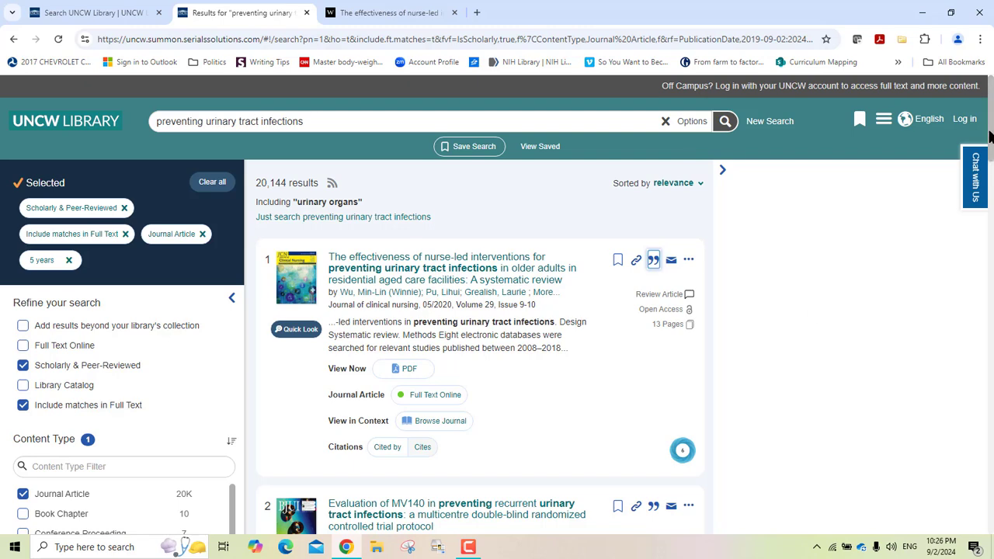
mouse_move(990, 137)
left_mouse_down()
mouse_move(985, 347)
mouse_move(992, 140)
left_mouse_up()
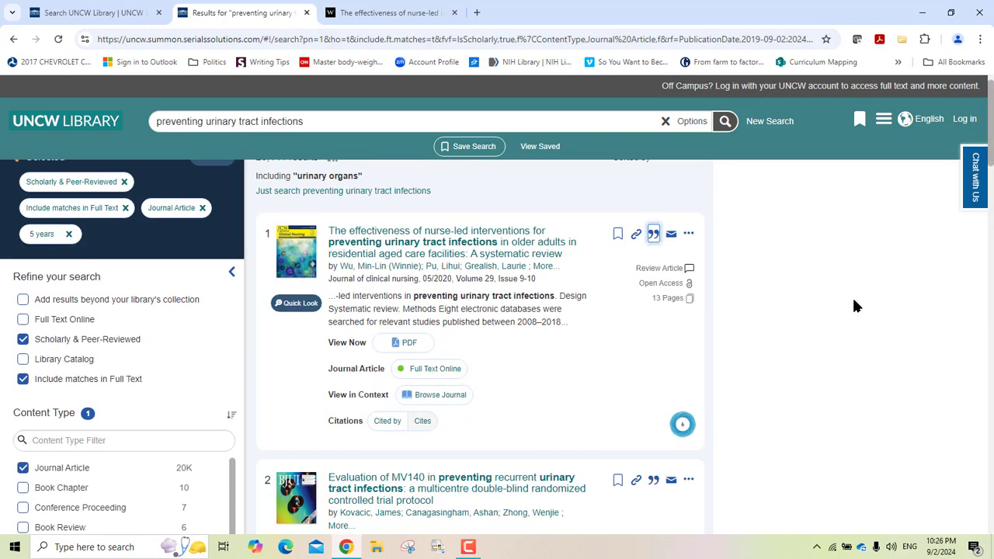
left_click(991, 75)
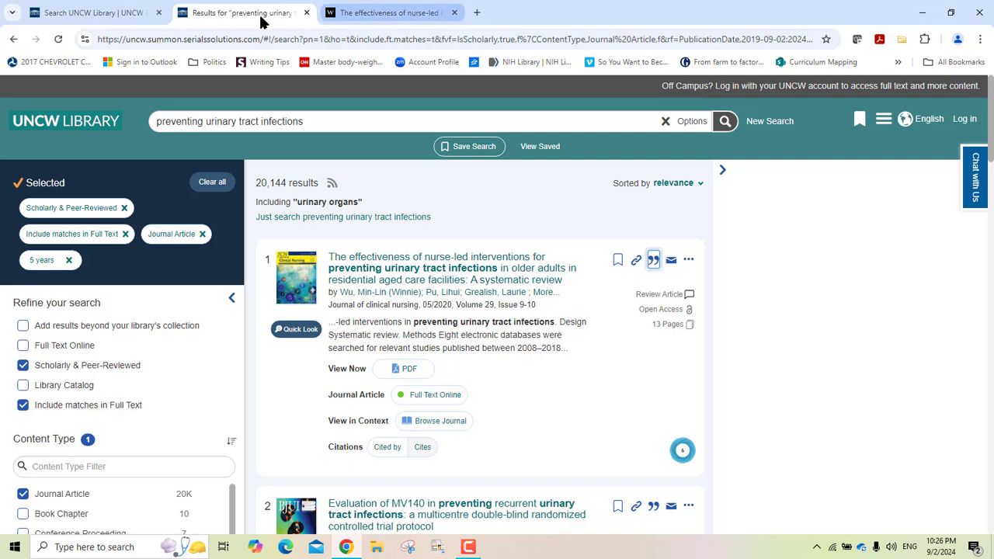
- Return to the library-wide results for preventing urinary tract infections and examine the result categories, from scholarly articles to government documents
left_click(110, 14)
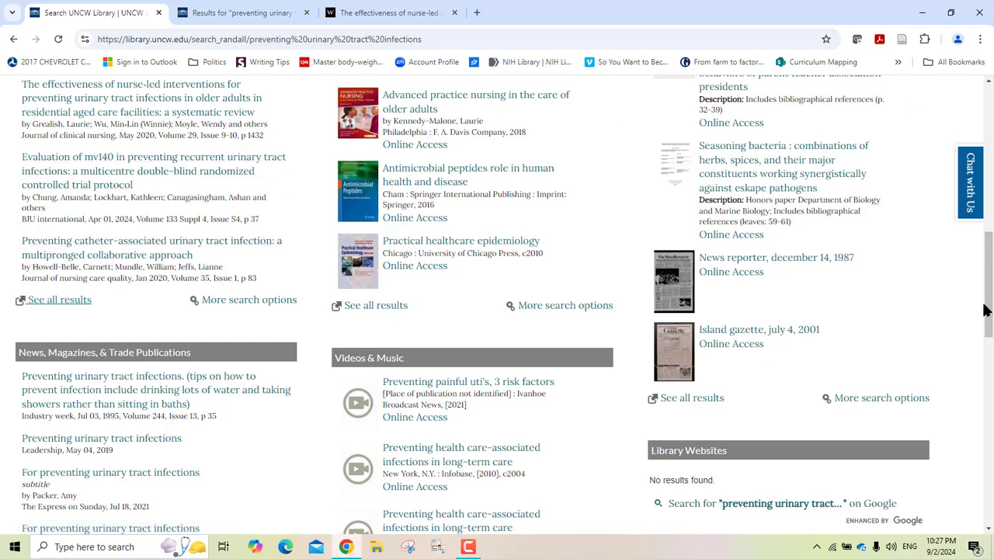
left_click_drag(990, 300, 989, 346)
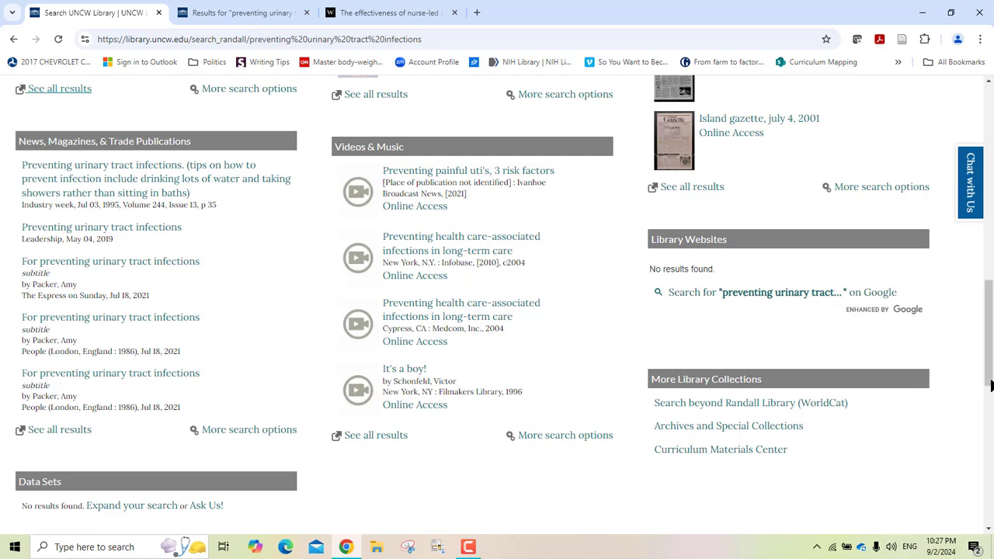
left_click_drag(991, 384, 985, 459)
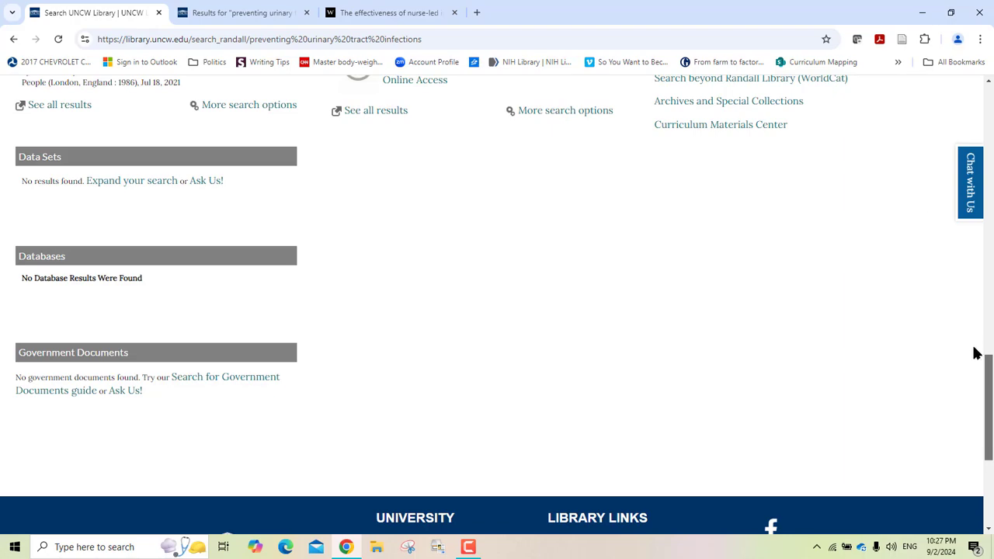
left_click_drag(987, 374, 991, 165)
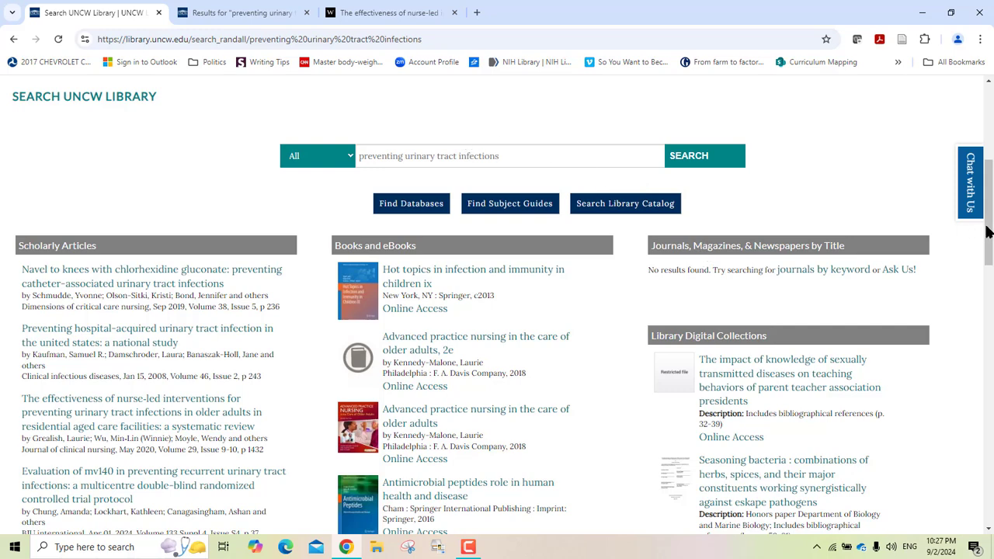
left_click_drag(989, 233, 991, 265)
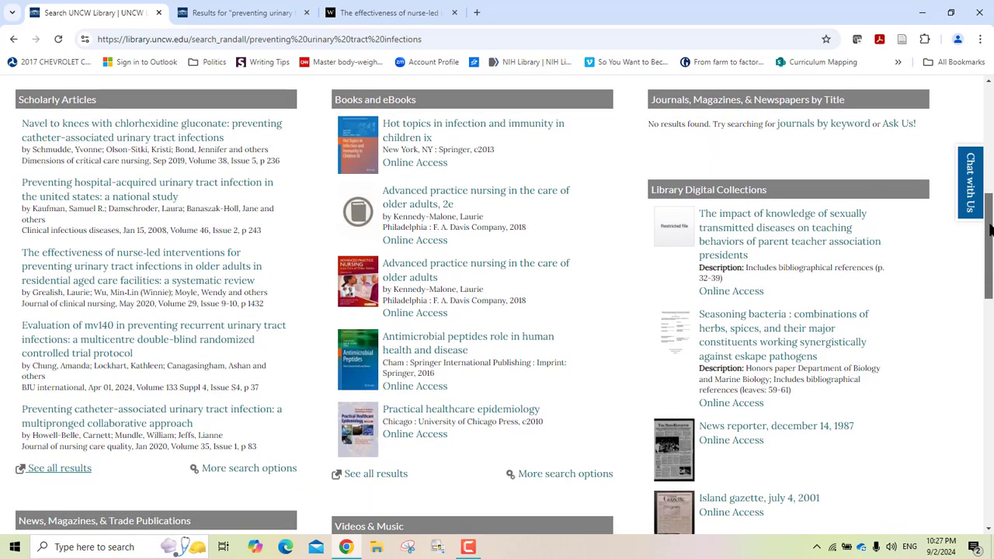
scroll(990, 207, "up", 1)
scroll(990, 206, "up", 1)
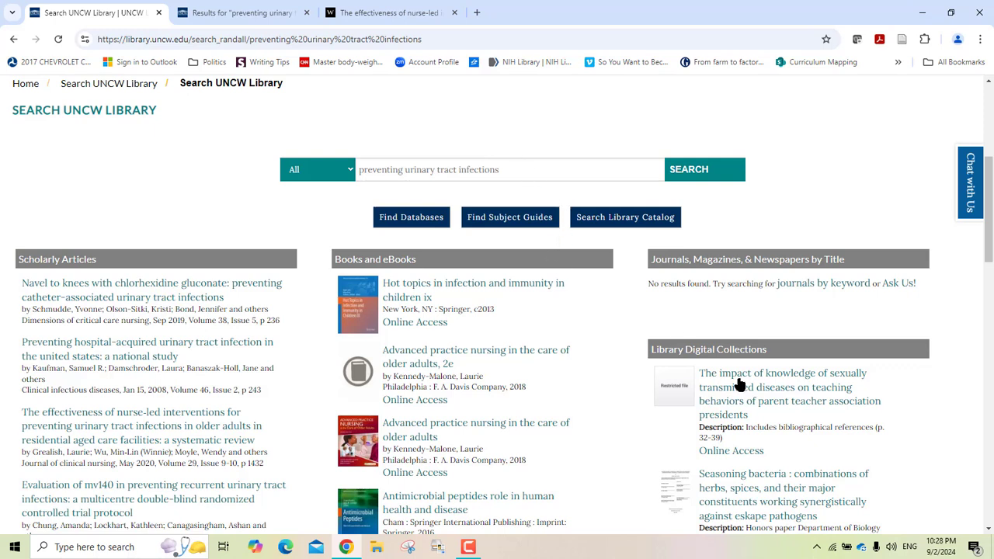
left_click(988, 529)
left_click(988, 529)
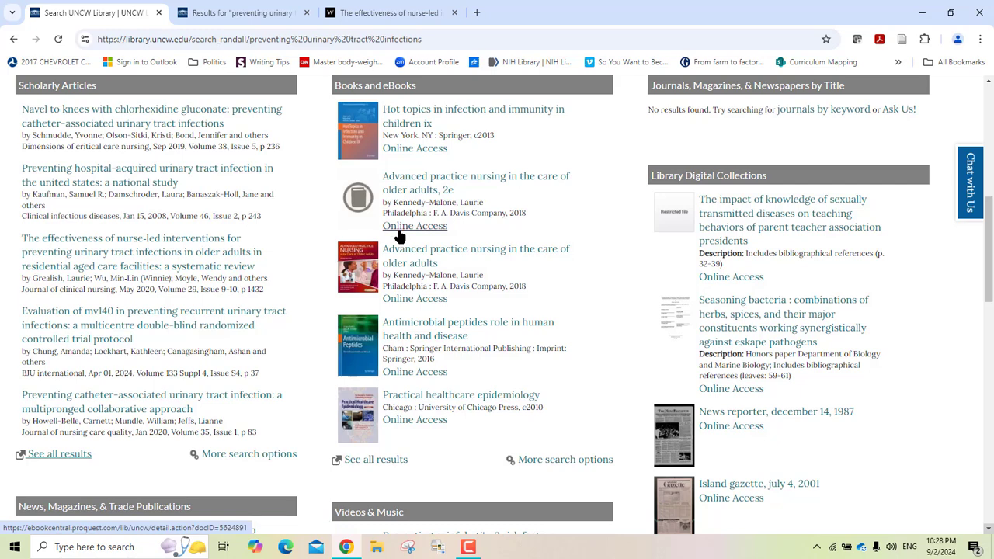
- Open the catalog record for "Hot topics in infection and immunity in children ix", examine its ebook page on SpringerLink, and return to the record
left_click(402, 122)
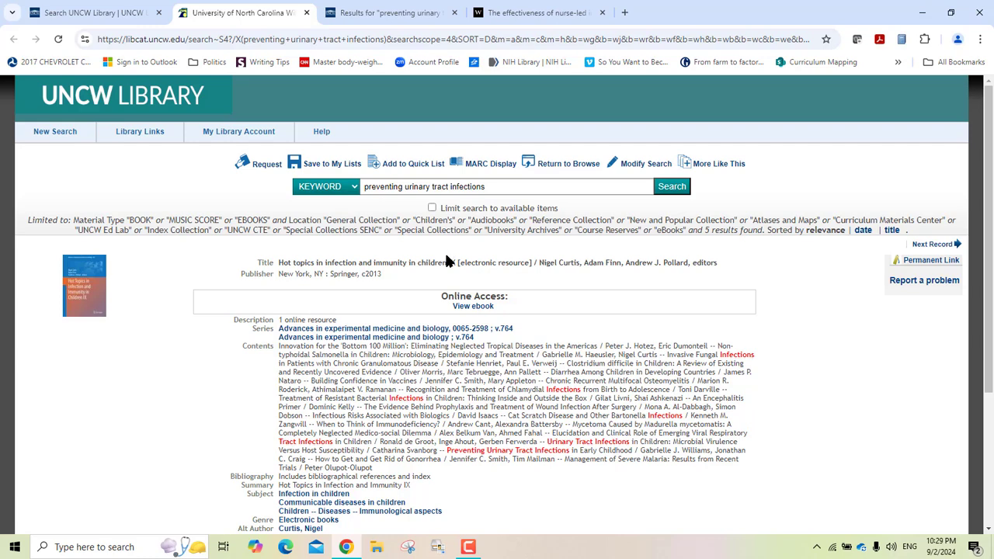
left_click(466, 306)
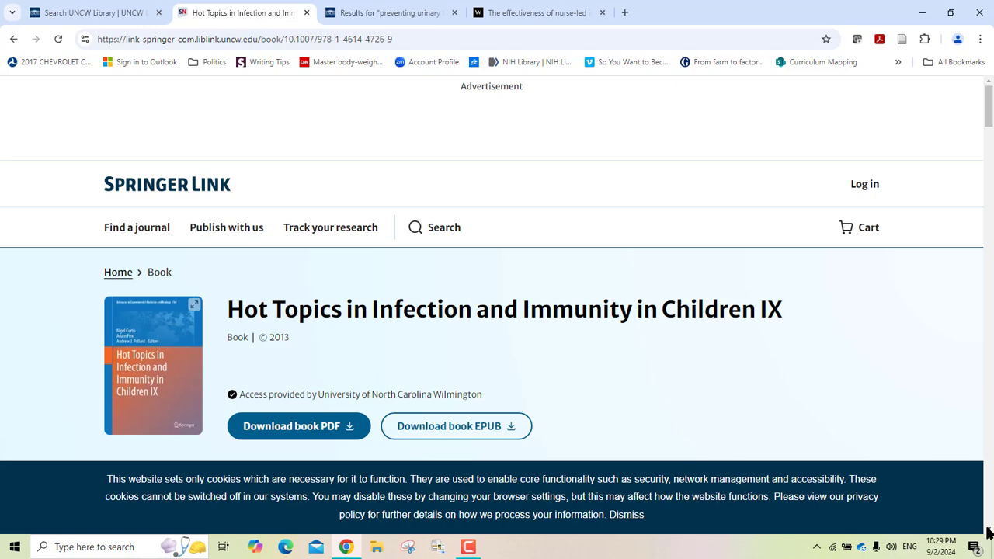
left_click(988, 531)
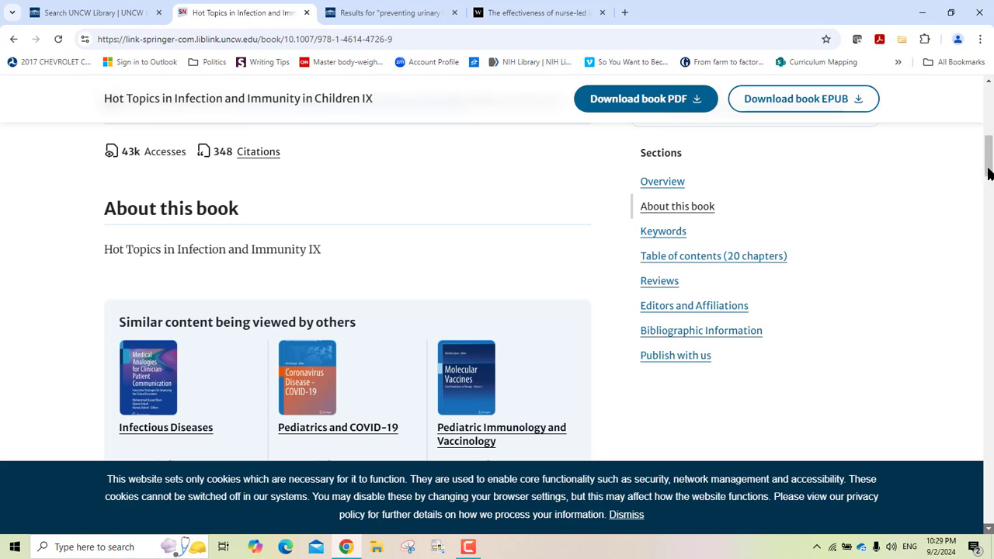
left_click_drag(990, 172, 992, 140)
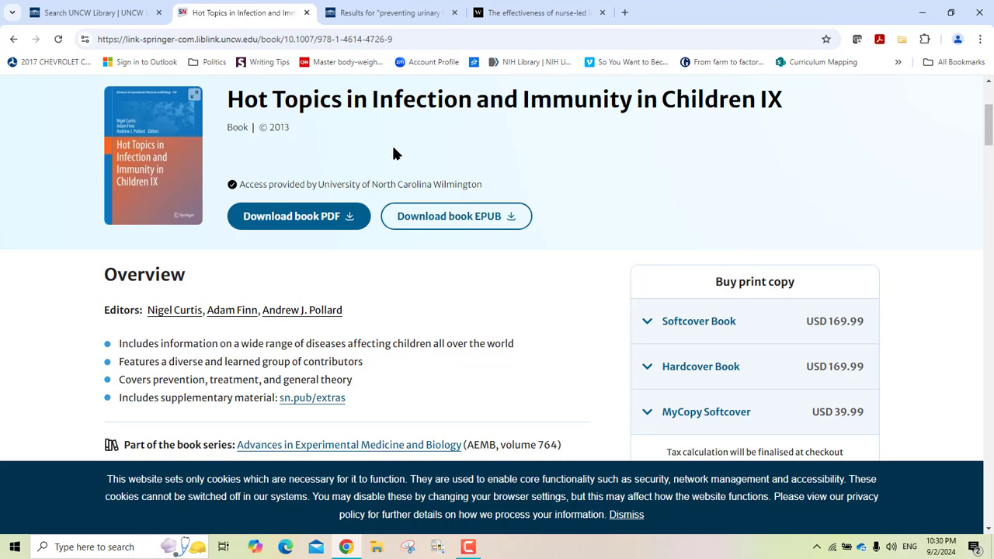
left_click(12, 40)
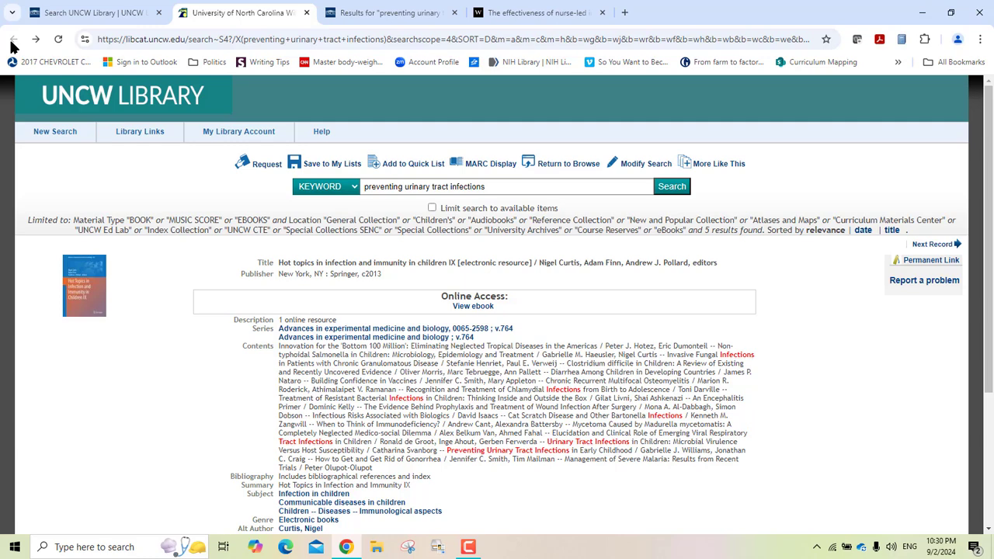
- From the library-wide search results, open the full list of Books and eBooks results and look through its titles
left_click(88, 19)
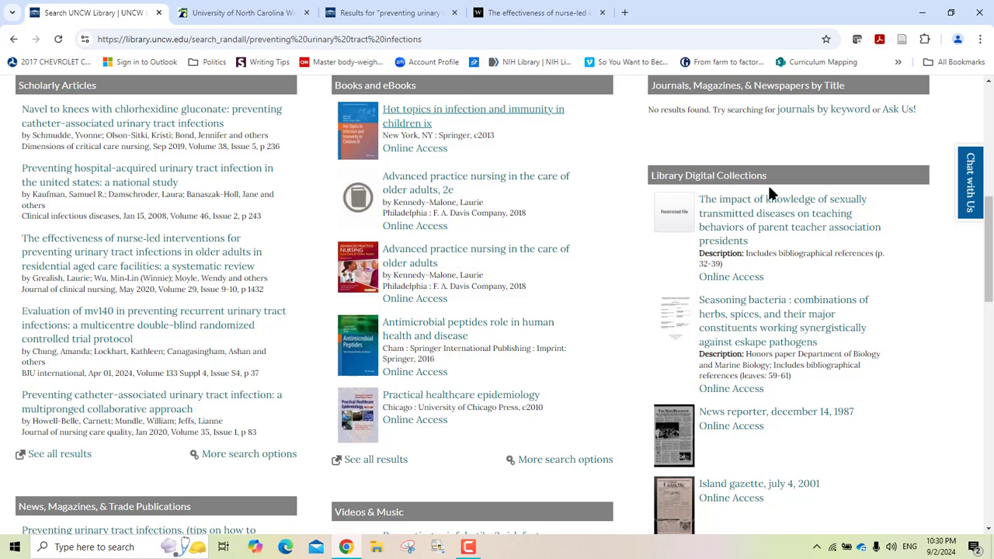
left_click(376, 460)
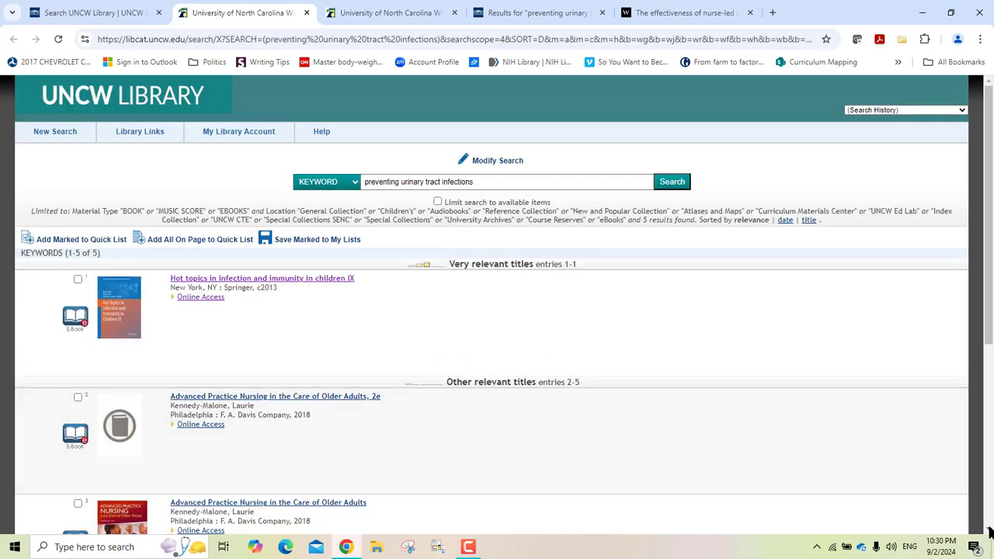
scroll(989, 533, "down", 4)
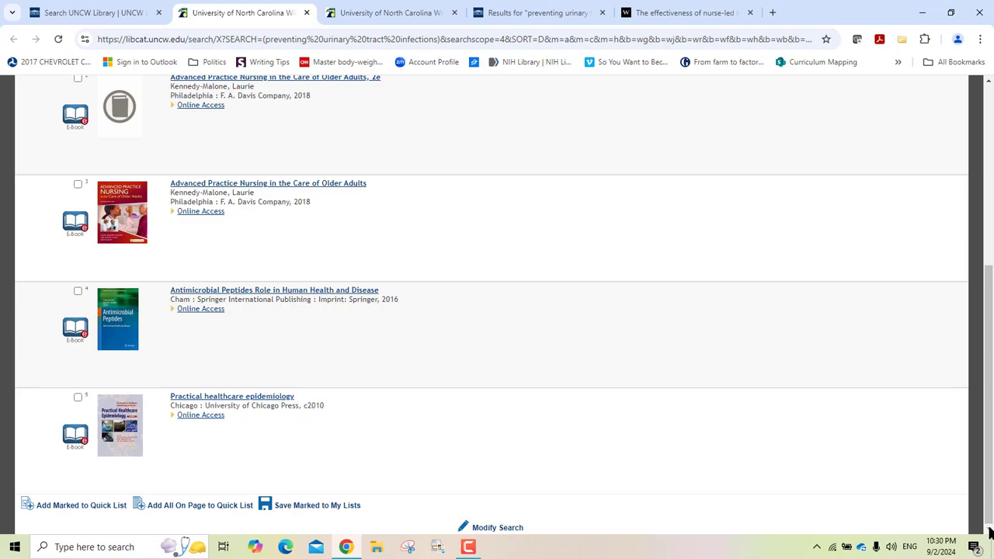
left_click(989, 130)
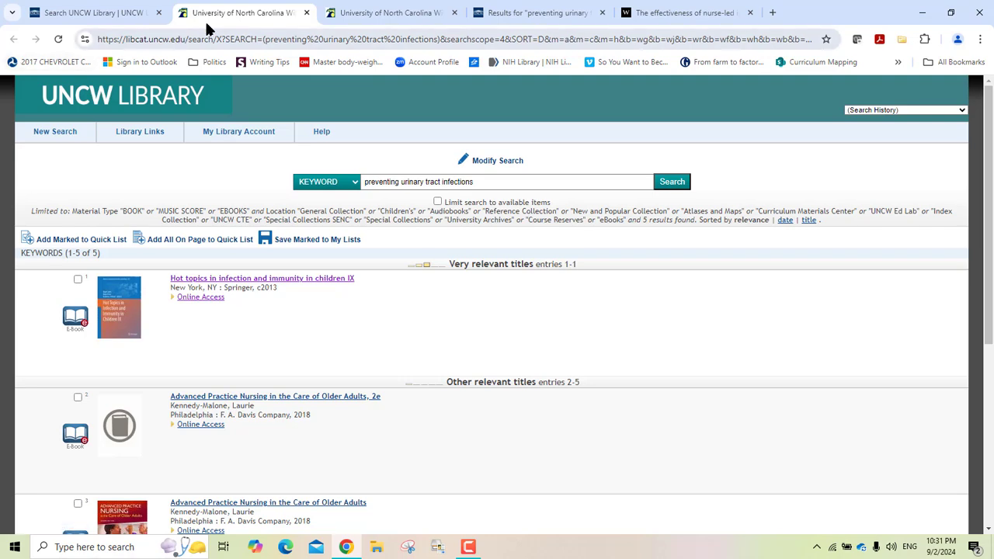
- Return to the library-wide results and review the news and magazines, videos and music, and other library collections sections
left_click(103, 18)
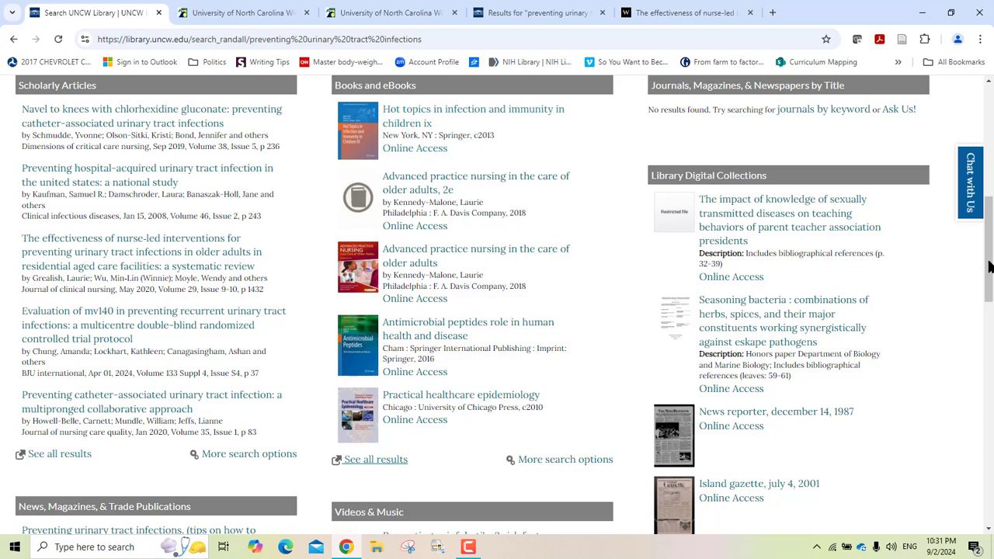
left_click_drag(989, 267, 991, 357)
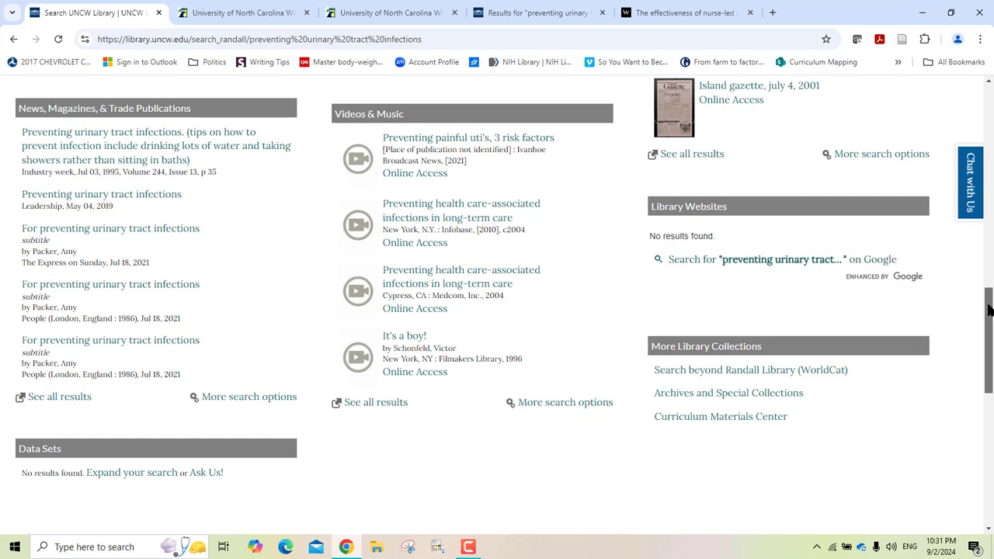
left_click_drag(989, 310, 991, 194)
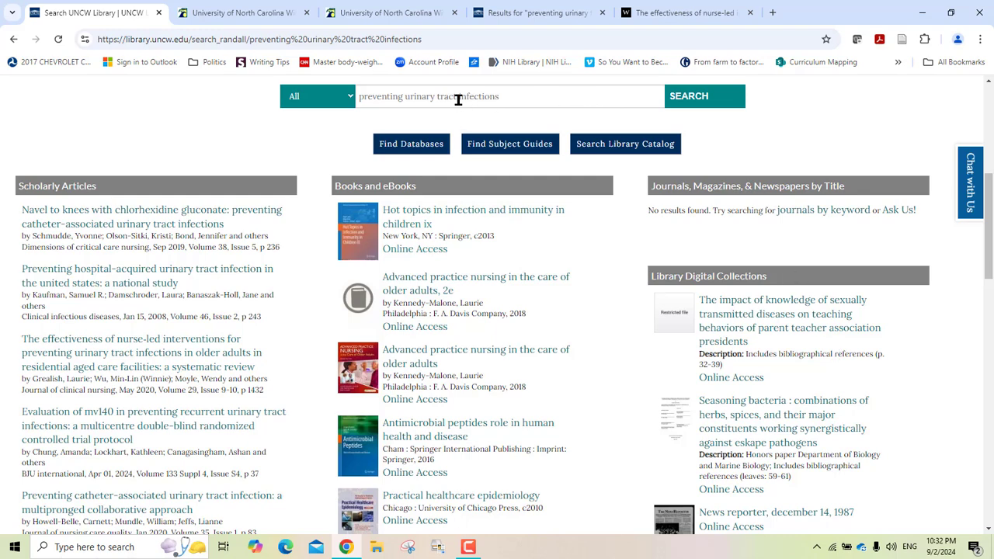
- Go back to the library home page, browse the subject guides, and open the Nursing guide listed under the Nursing subject
left_click(14, 39)
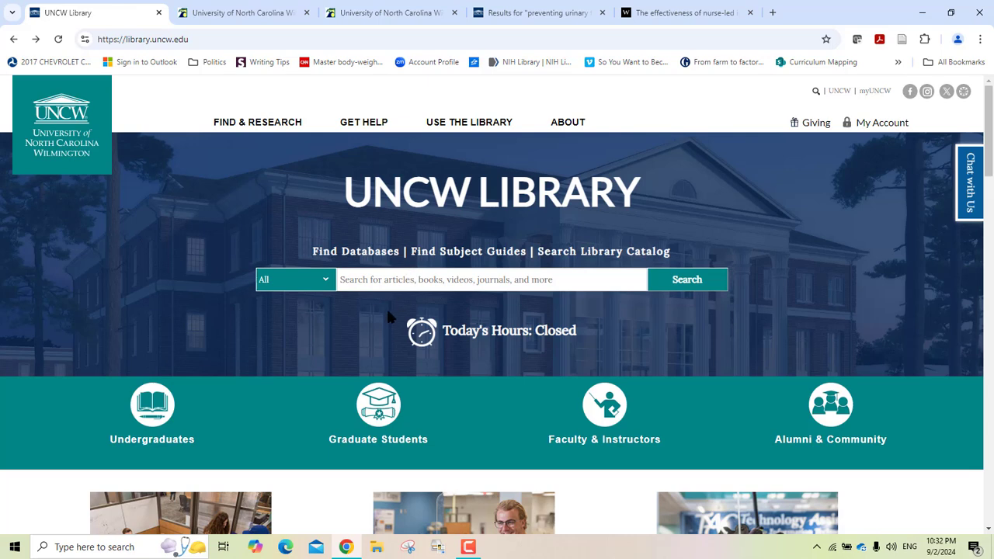
left_click(460, 257)
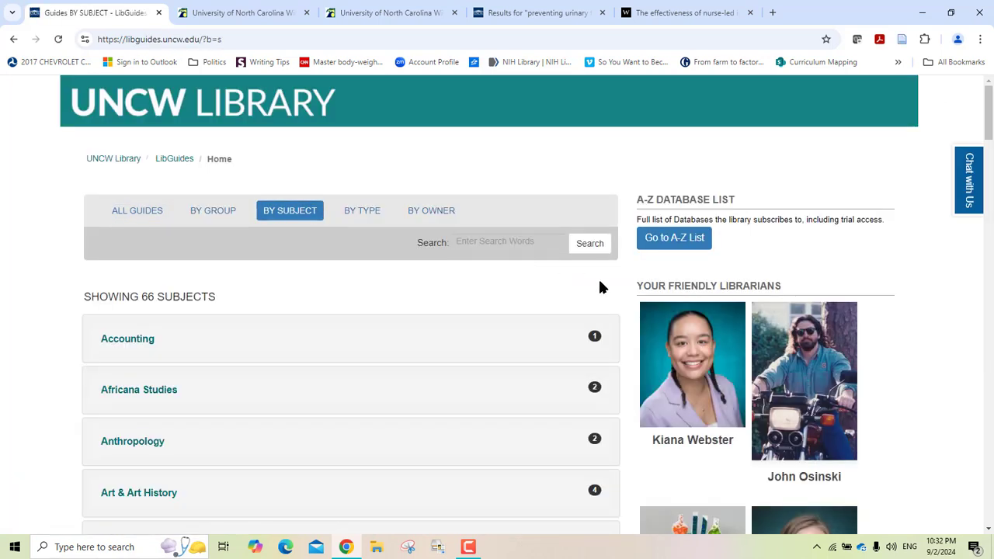
left_click(989, 530)
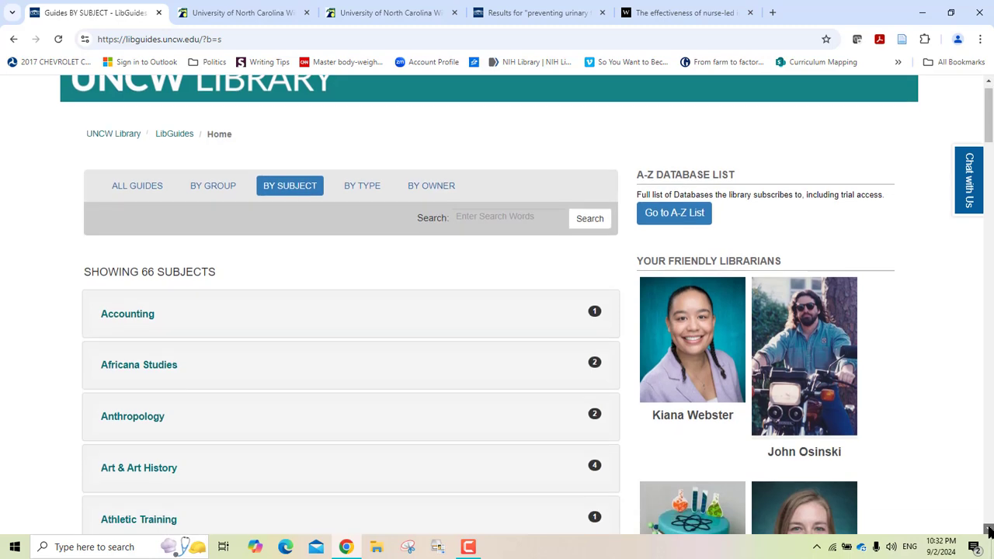
left_click(989, 530)
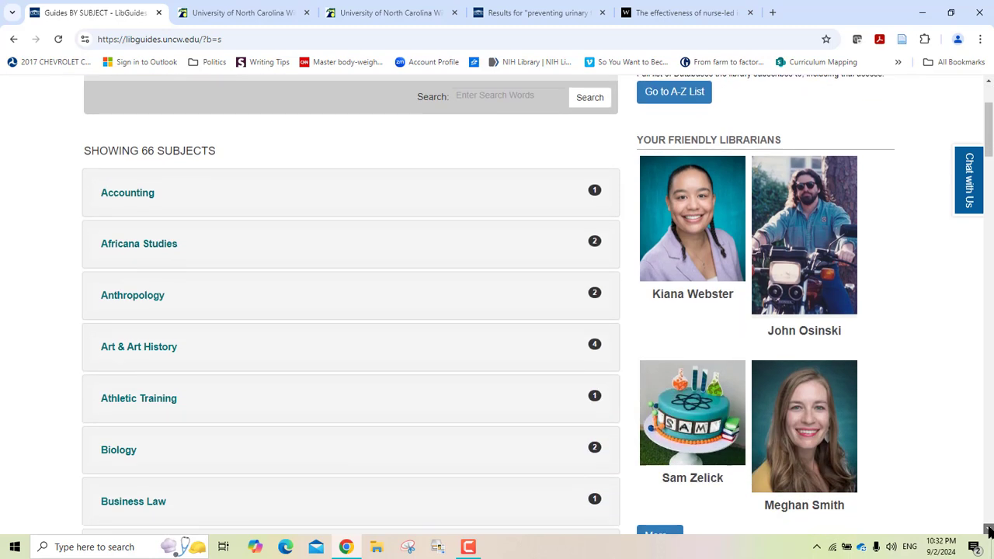
left_click(989, 529)
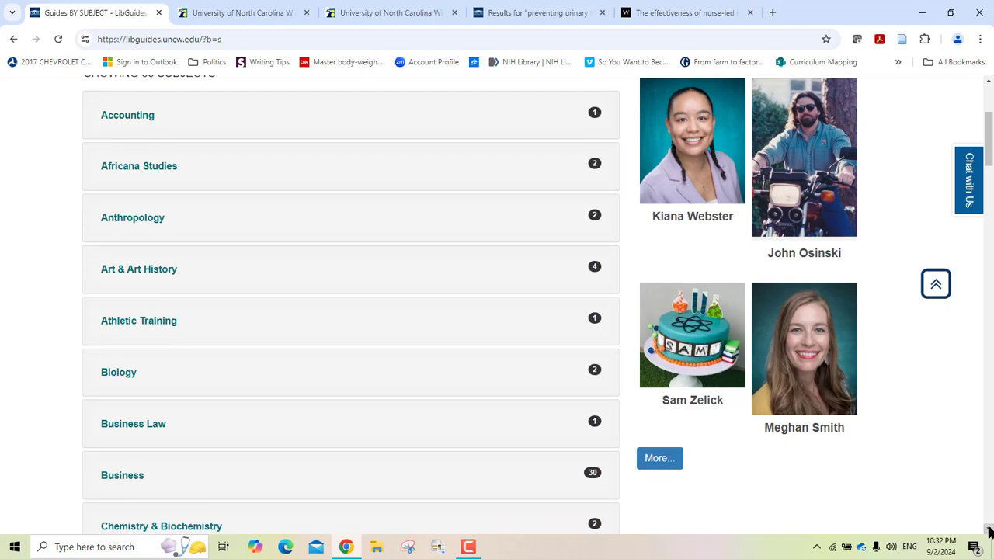
left_click(989, 529)
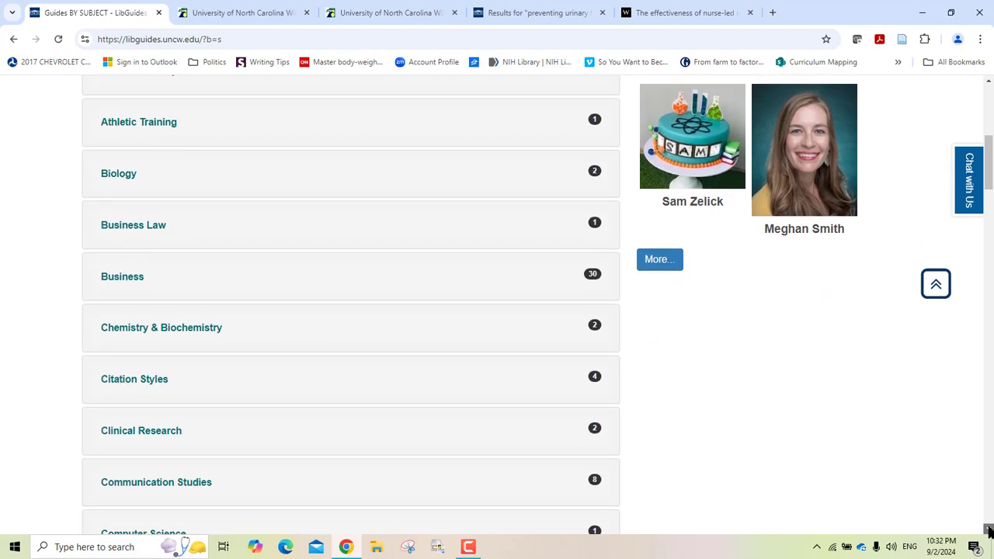
left_click(989, 530)
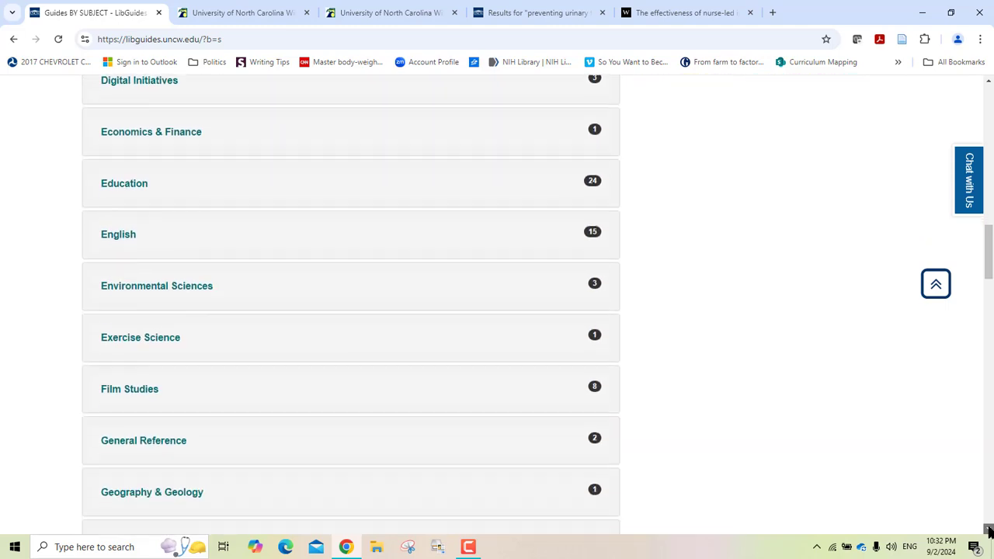
left_click(989, 530)
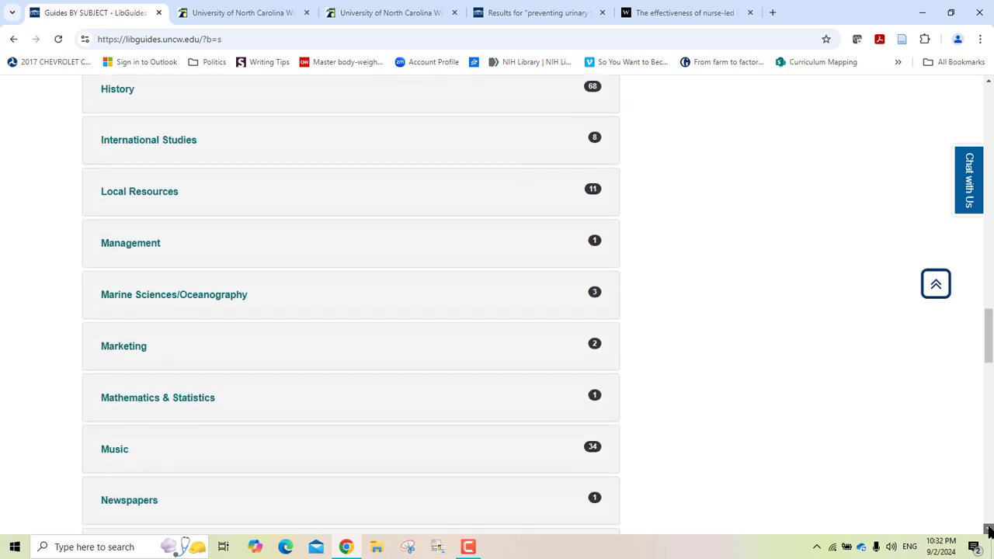
left_click(989, 530)
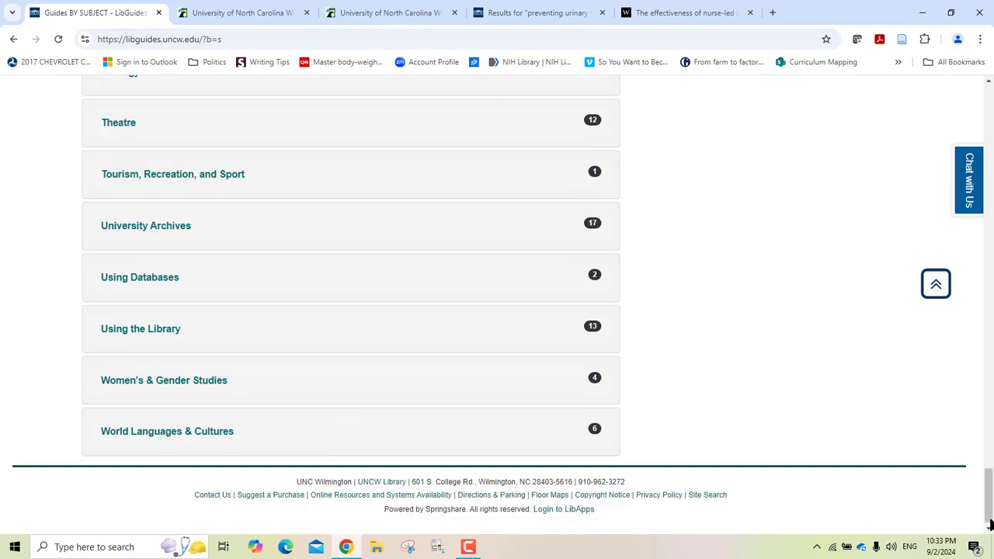
left_click(989, 83)
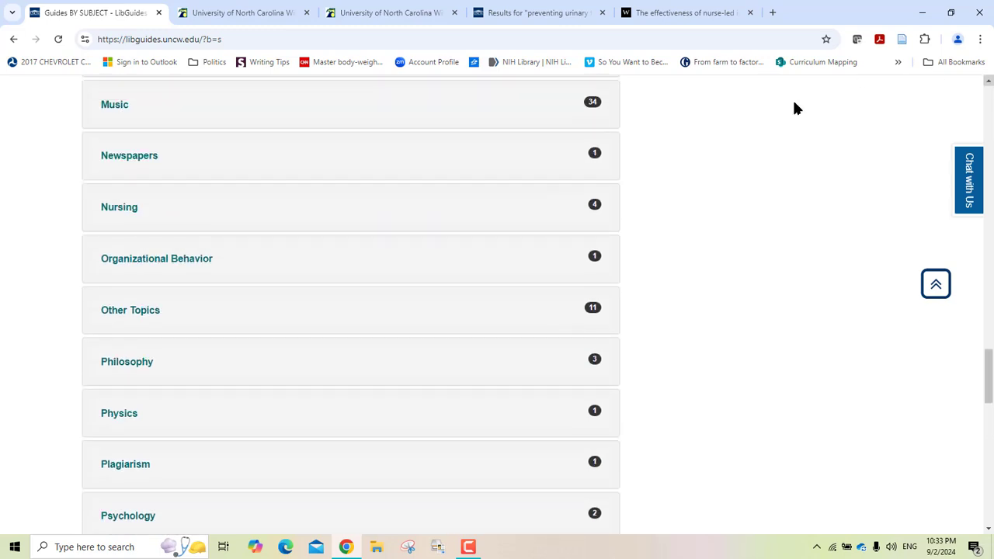
left_click(122, 213)
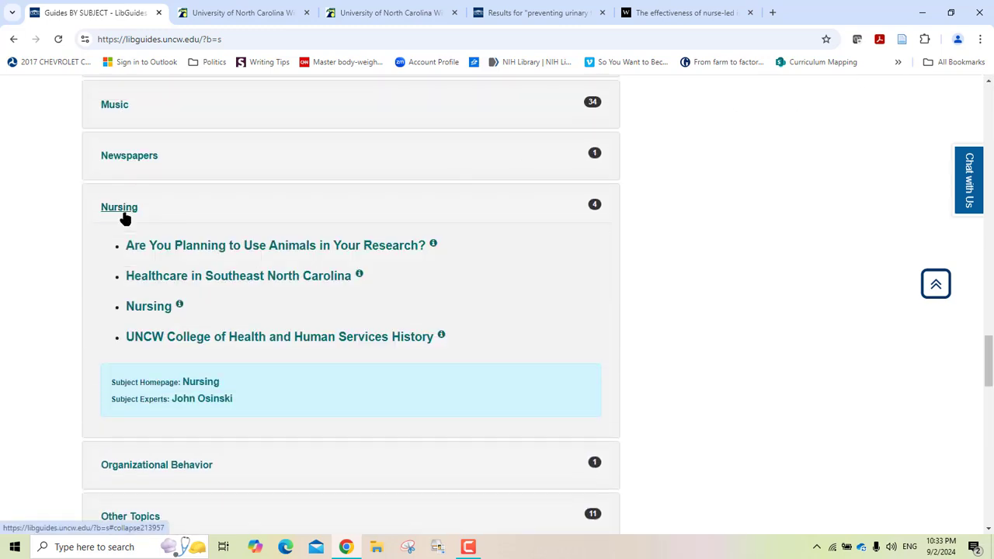
left_click(147, 307)
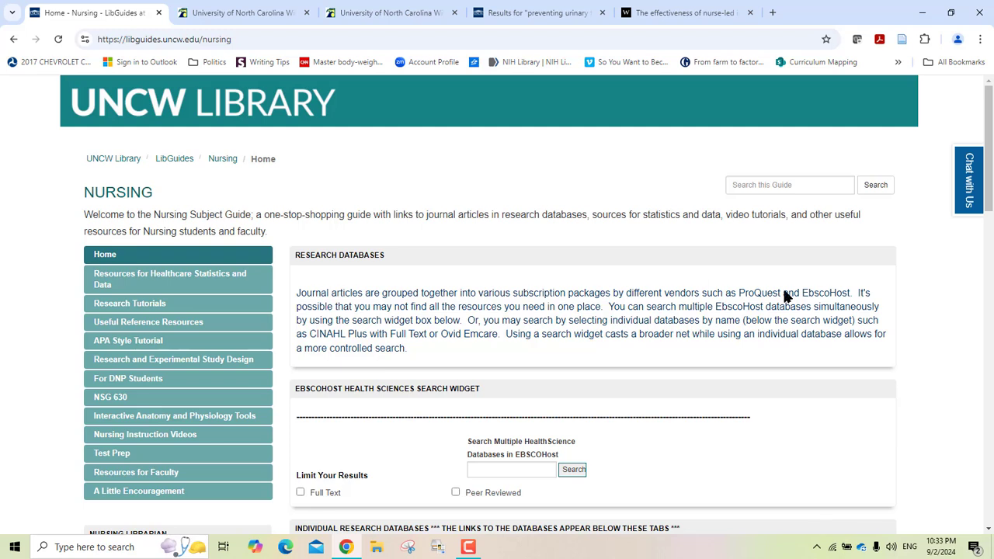
- Examine the Nursing guide's research database overview, EBSCOhost health sciences search widget, and individual database links
left_click(988, 530)
left_click(989, 530)
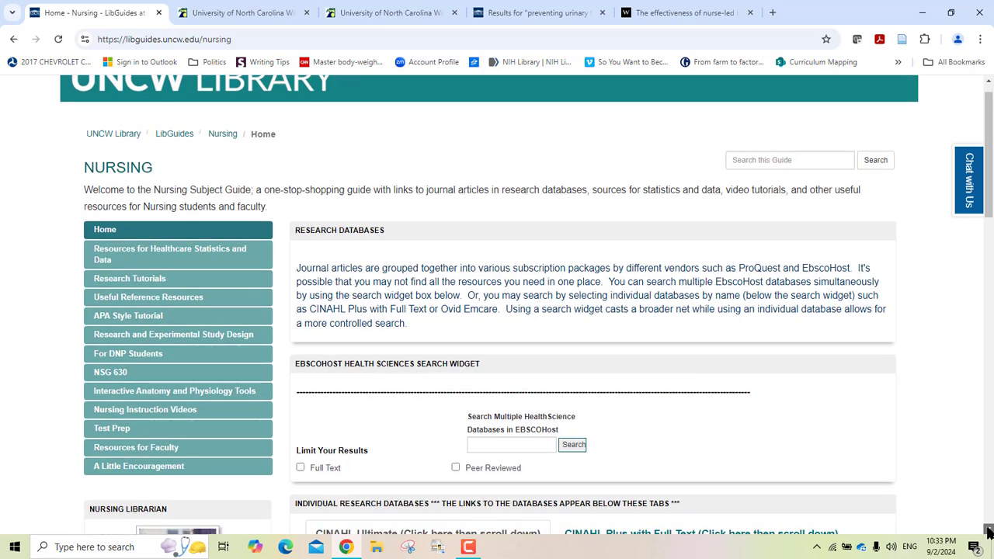
left_click(988, 530)
left_click(989, 530)
left_click(989, 530)
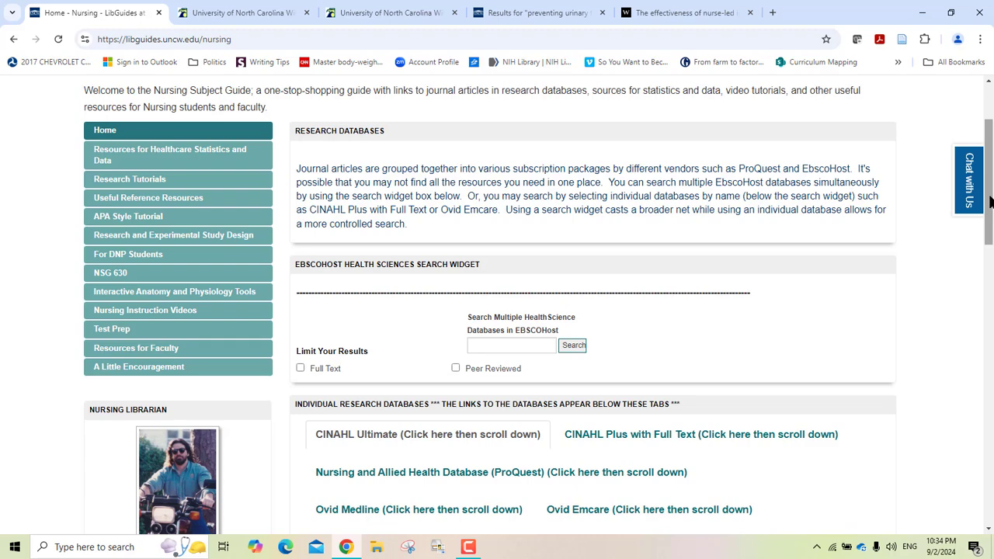
scroll(990, 202, "down", 1)
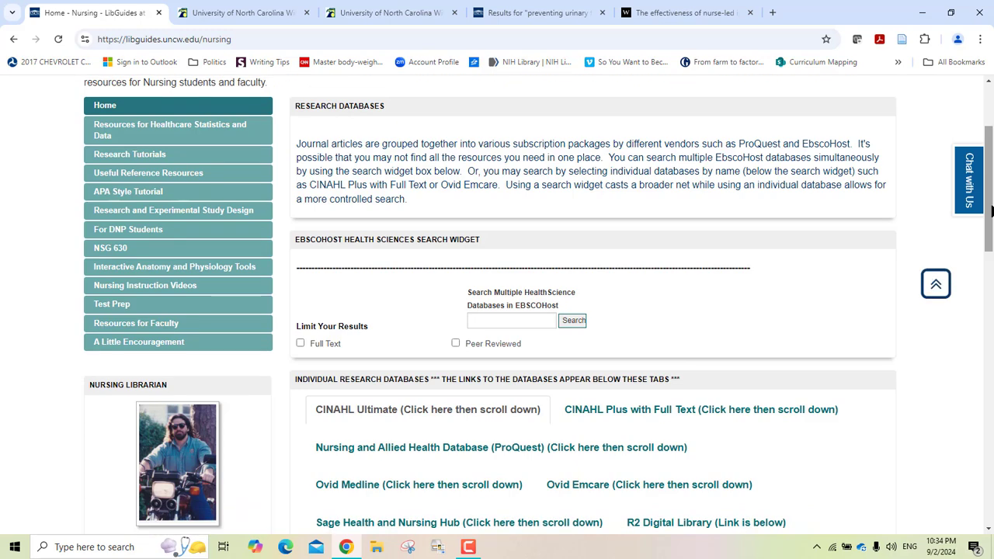
left_click_drag(989, 209, 991, 236)
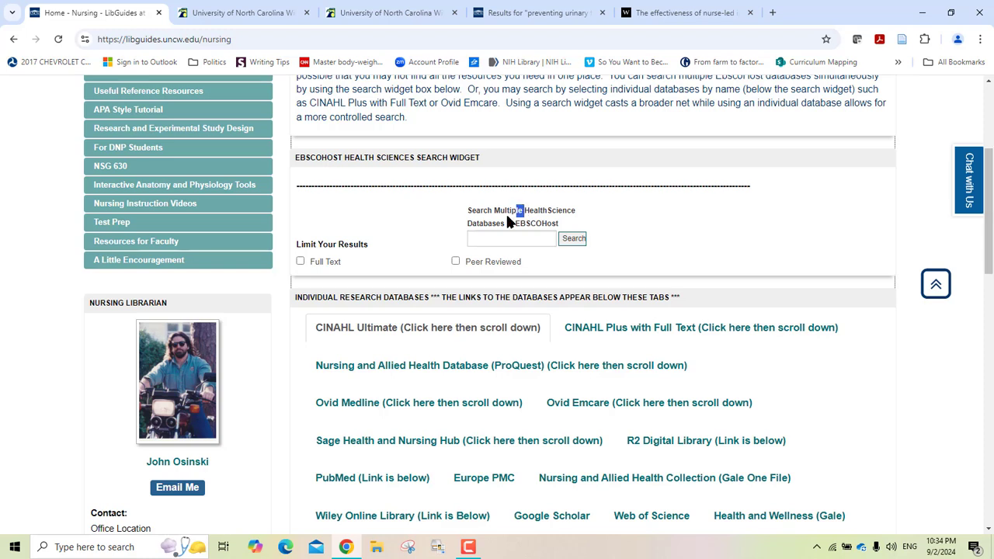
- View the Nursing guide's individual database descriptions for Wiley Online Library, Google Scholar, CINAHL Ultimate and CINAHL Plus with Full Text
left_click_drag(525, 210, 536, 225)
left_click(649, 230)
left_click_drag(988, 268, 990, 303)
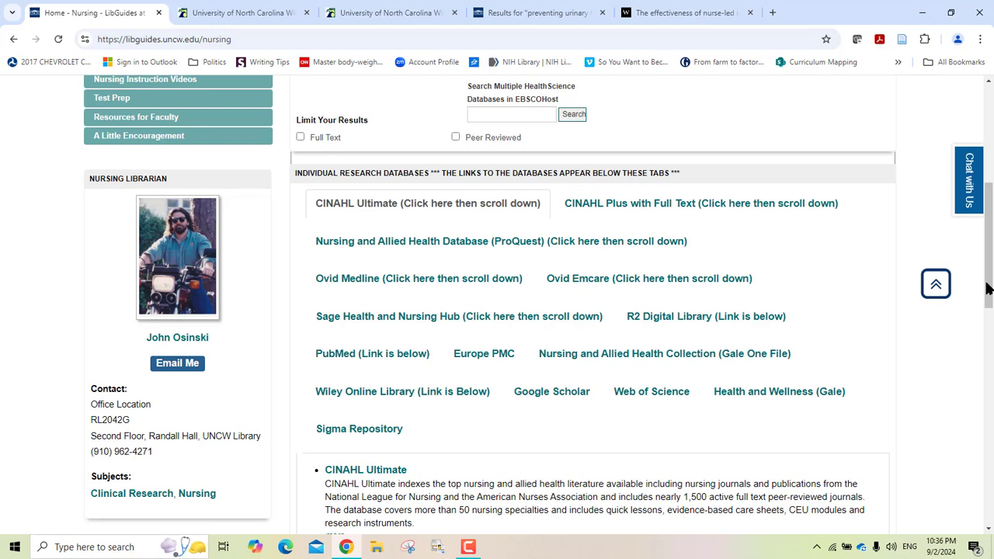
left_click_drag(988, 289, 988, 307)
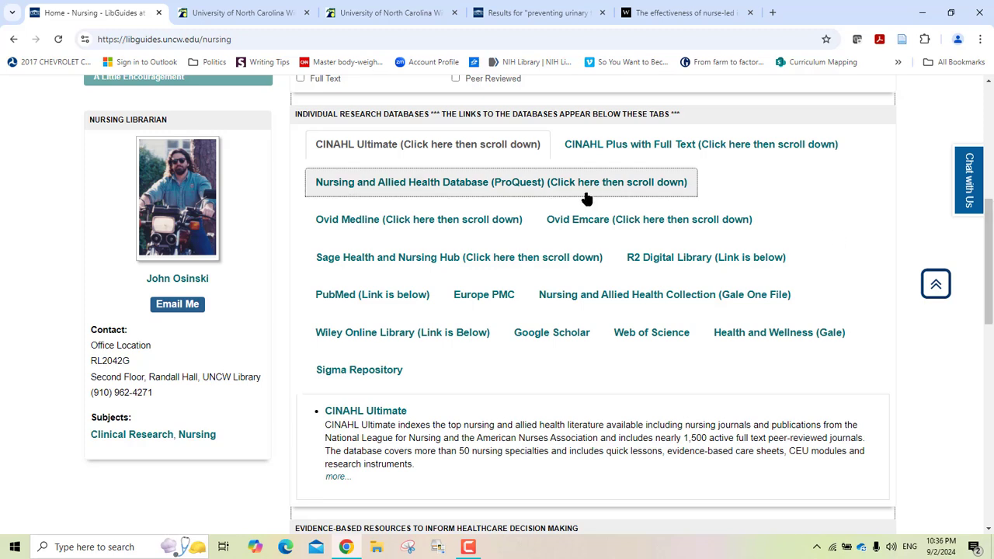
left_click(499, 161)
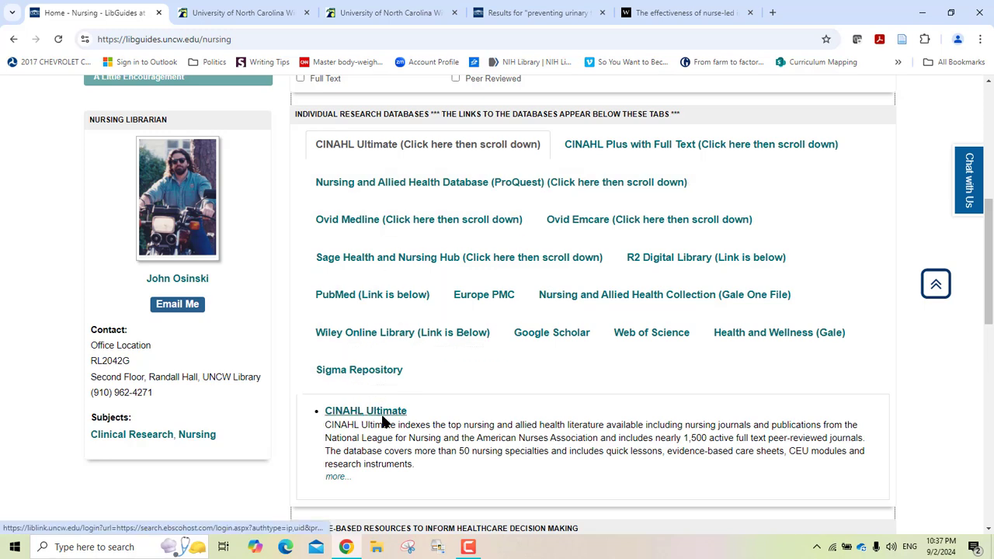
left_click(339, 341)
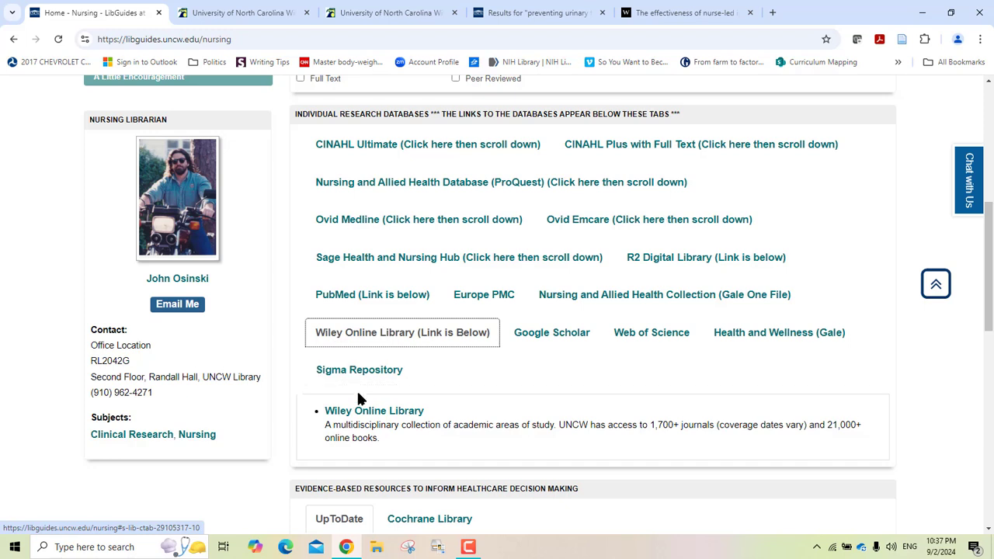
left_click(549, 337)
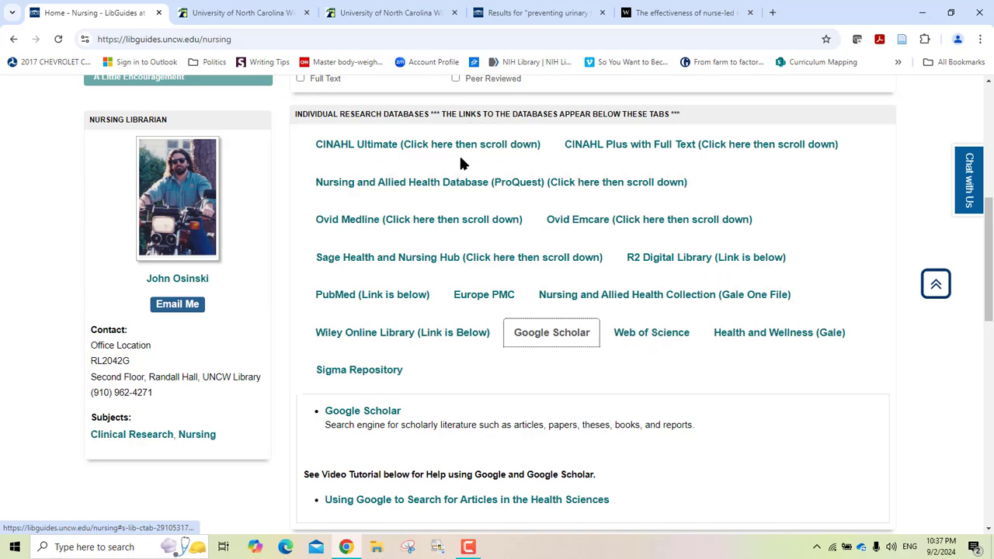
left_click(432, 148)
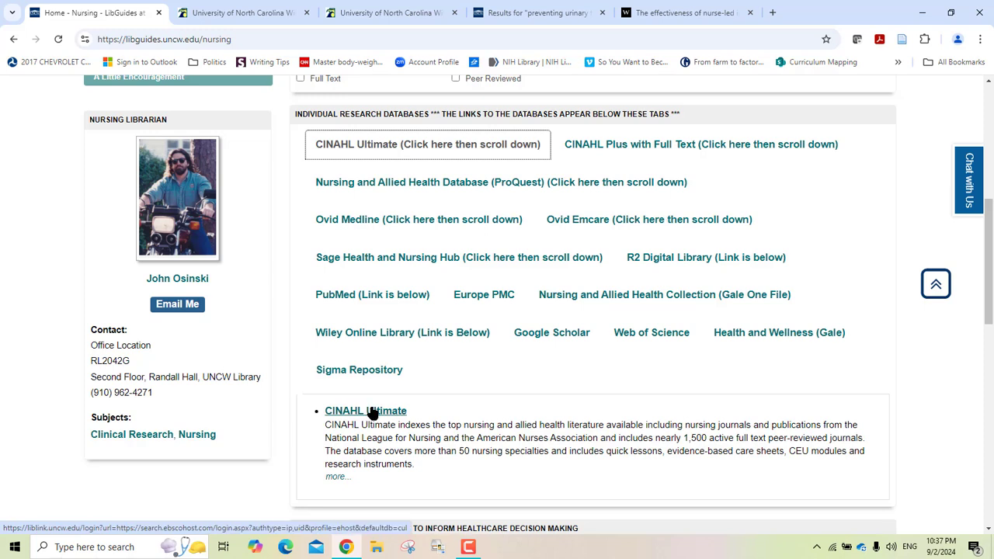
left_click(585, 152)
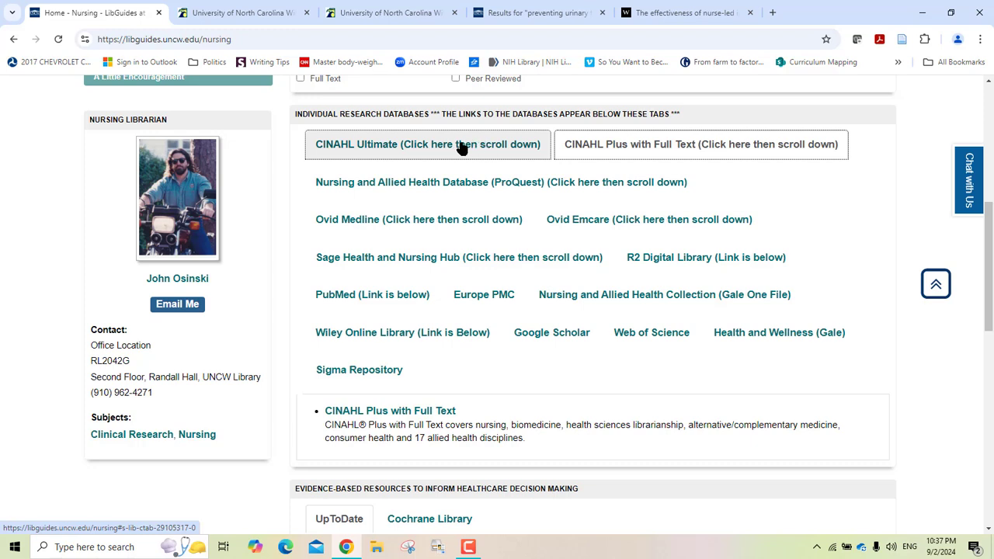
- Open the CINAHL Ultimate database from the Nursing guide and dismiss the Zotero proxy redirect prompt
left_click(389, 148)
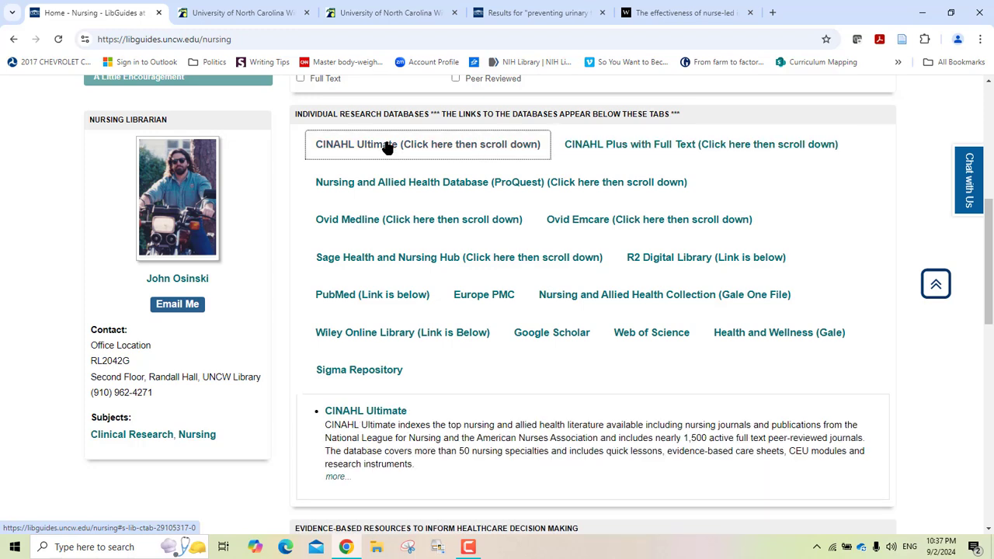
left_click(371, 417)
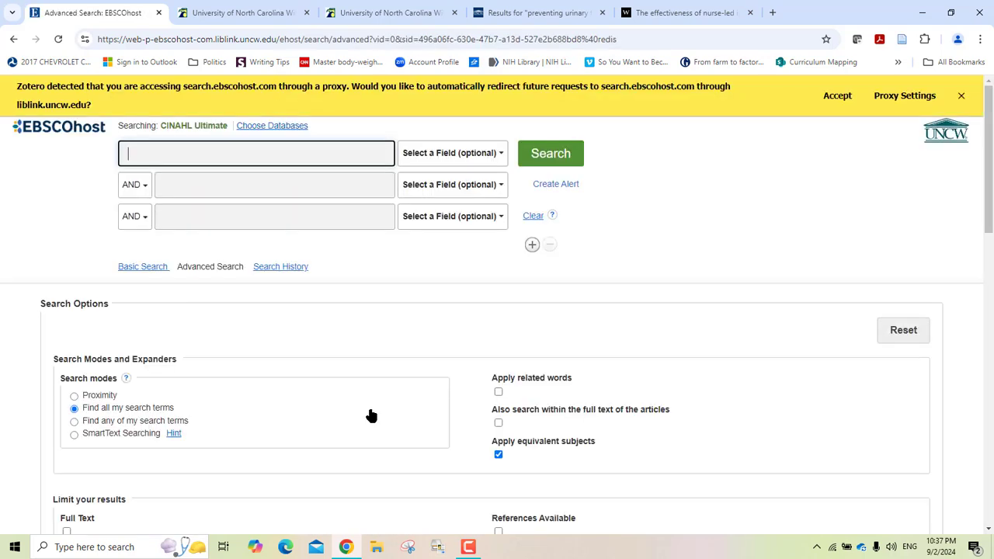
left_click(961, 96)
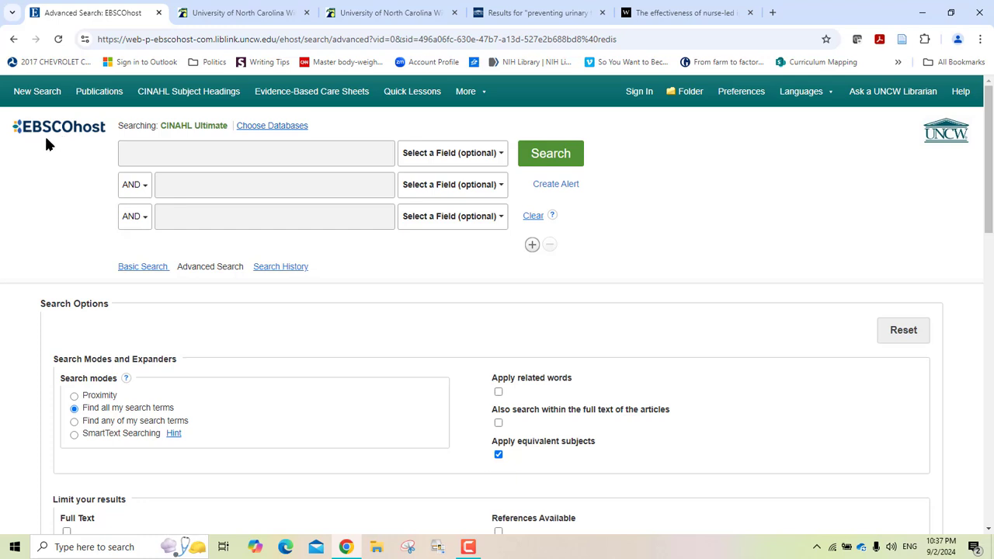
left_click(135, 152)
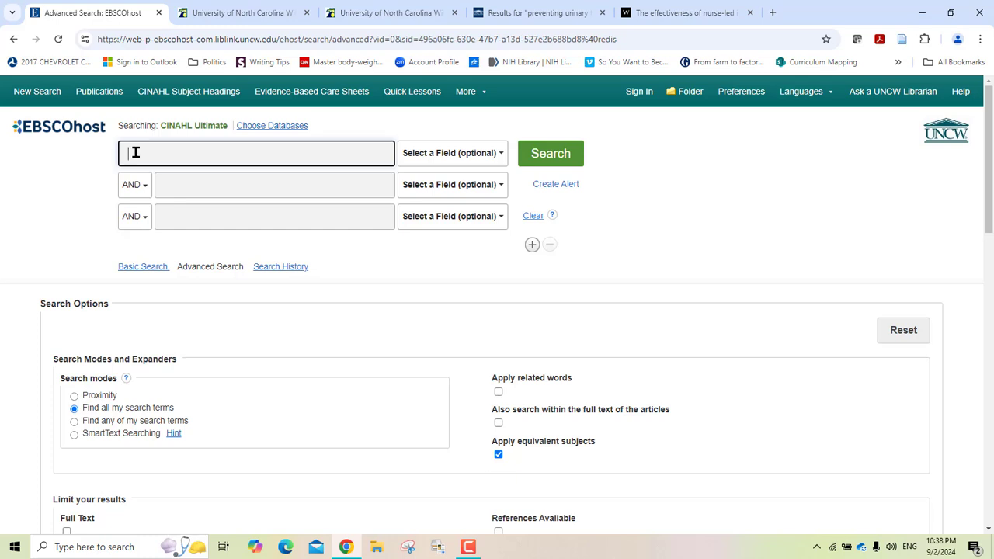
type("preventing urinary tract infections")
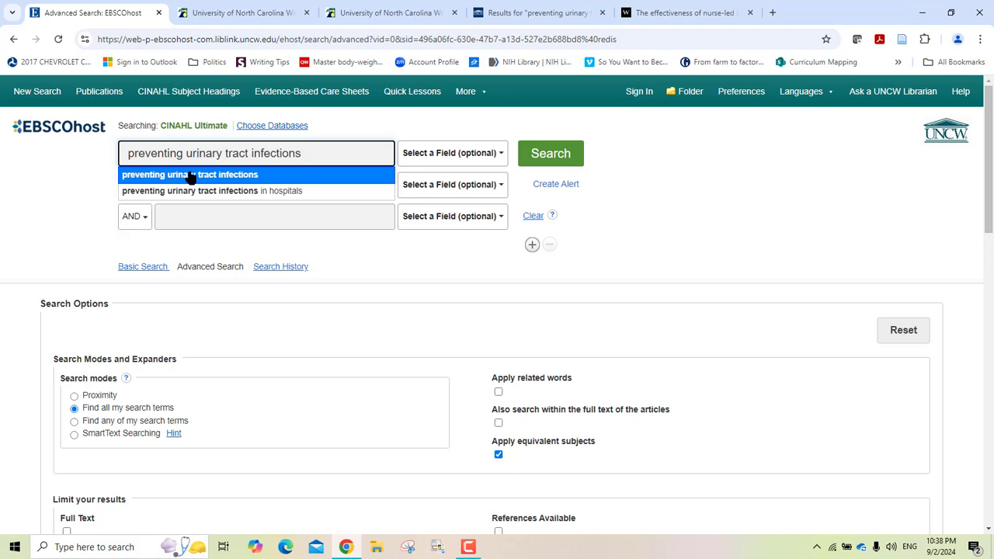
key("BackSpace")
key("BackSpace")
key("BackSpace")
key("BackSpace")
key("BackSpace")
key("BackSpace")
key("BackSpace")
key("BackSpace")
key("BackSpace")
key("BackSpace")
key("BackSpace")
key("BackSpace")
key("BackSpace")
key("BackSpace")
key("BackSpace")
key("BackSpace")
key("BackSpace")
key("BackSpace")
key("BackSpace")
key("BackSpace")
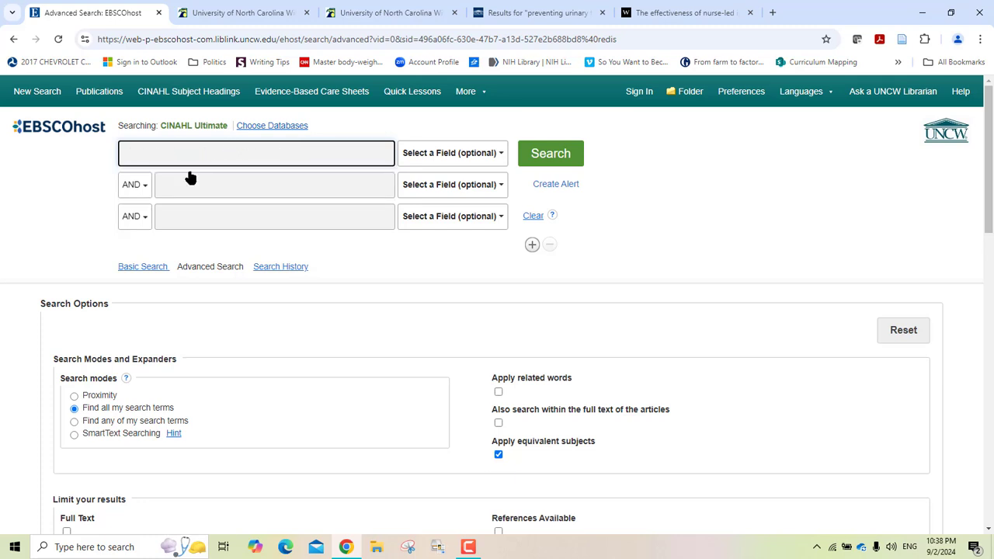
- Set the first search term to the suggestion "high blood pressure or hypertension or systolic blood pressure or diastolic blood pressure"
type("high ")
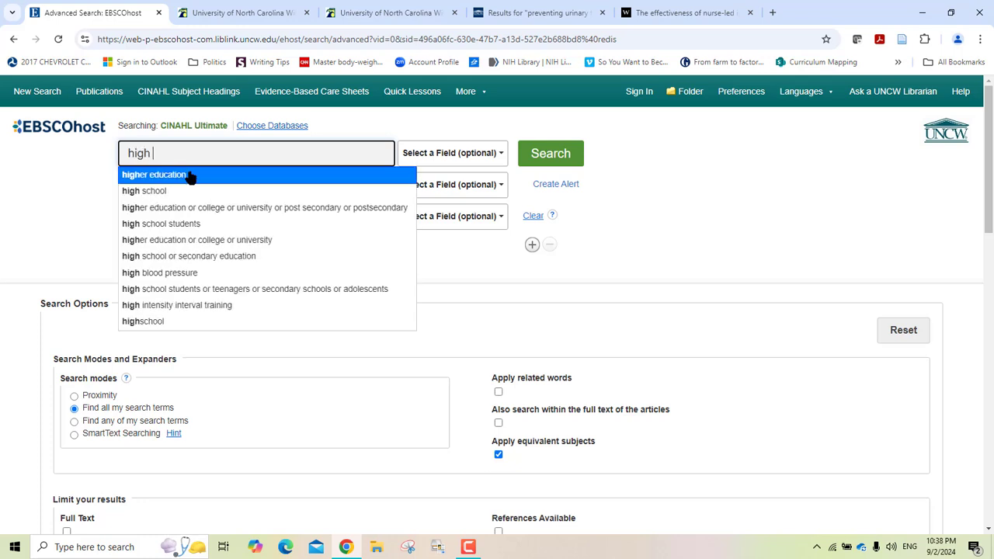
type("blood pre")
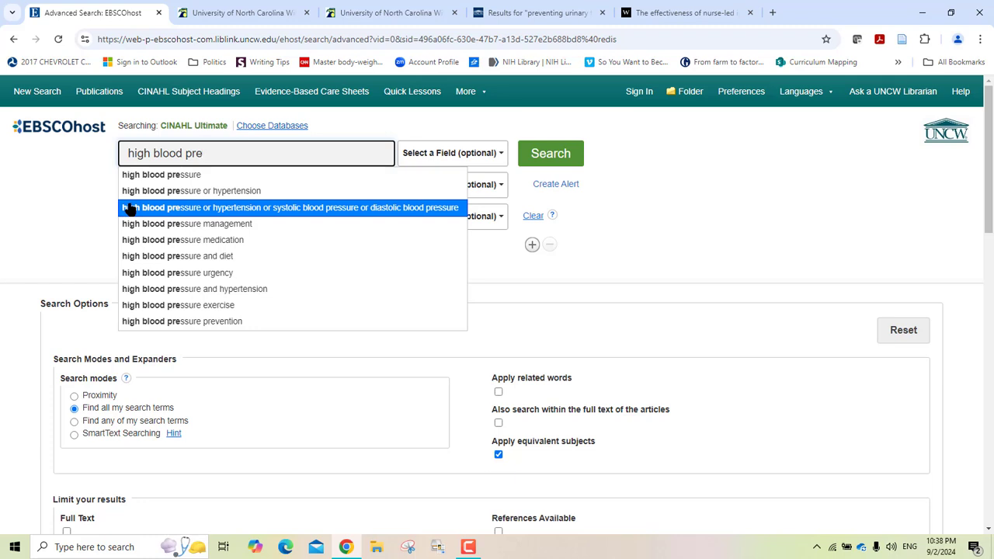
left_click(216, 207)
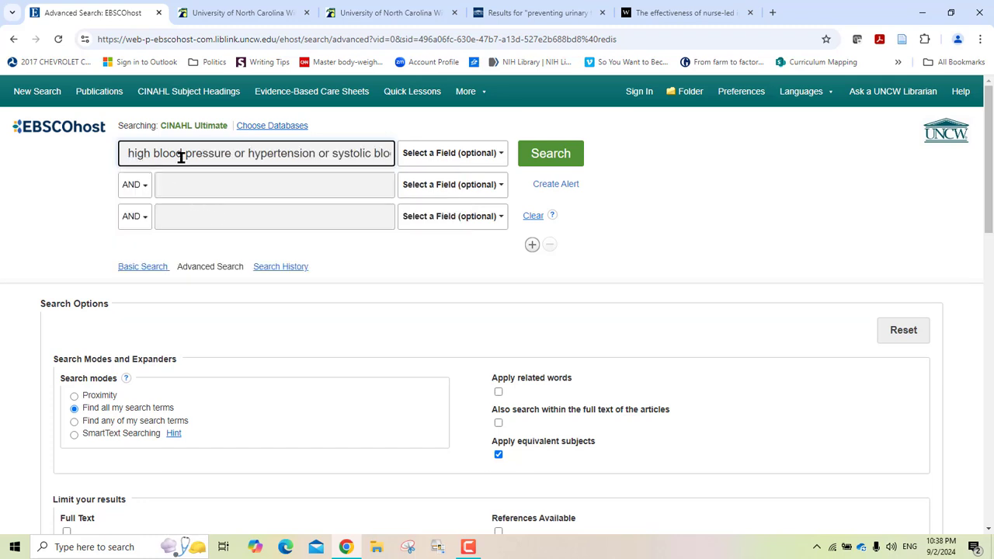
- Add the suggestion "uti or urinary tract infection or urinary tract infections" as the second AND term and run the search
left_click(279, 185)
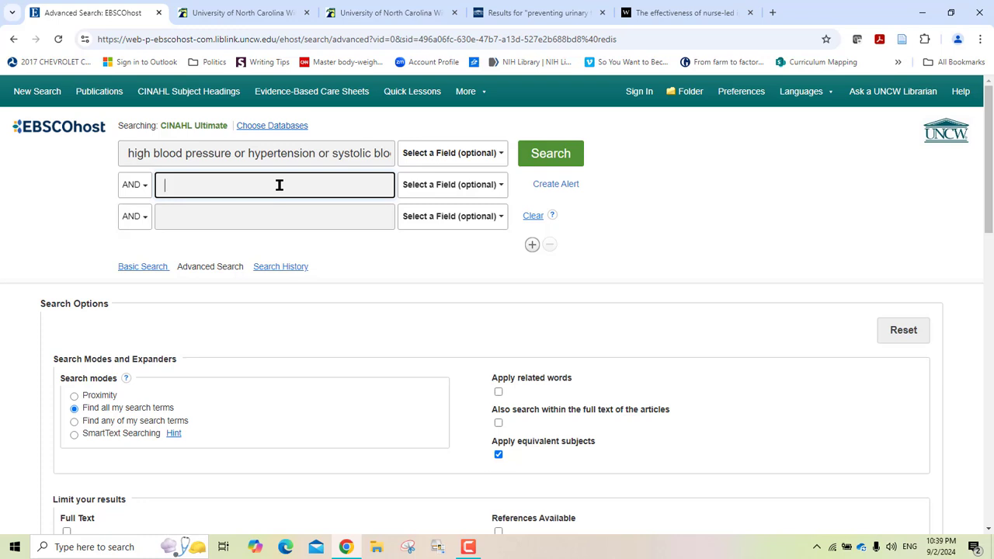
type("uti")
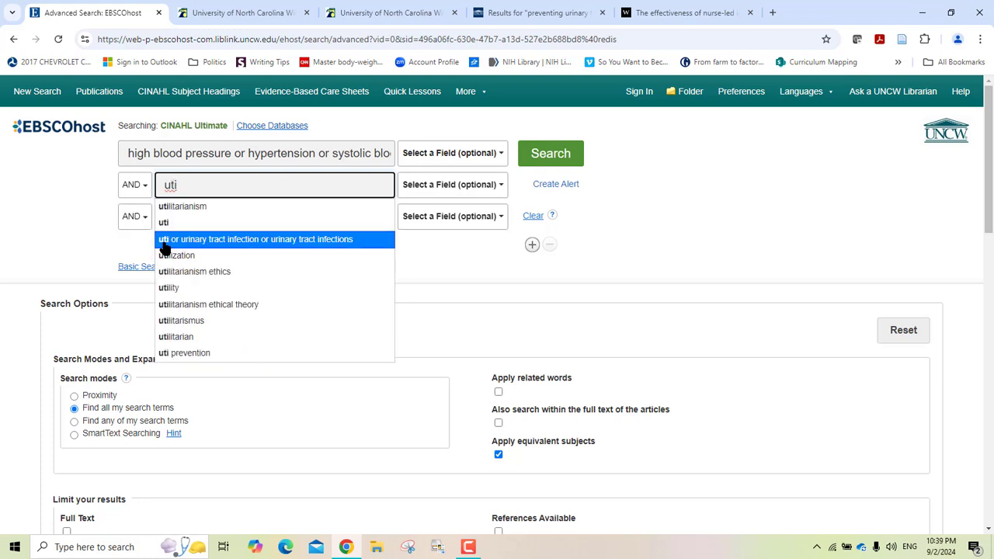
left_click(231, 247)
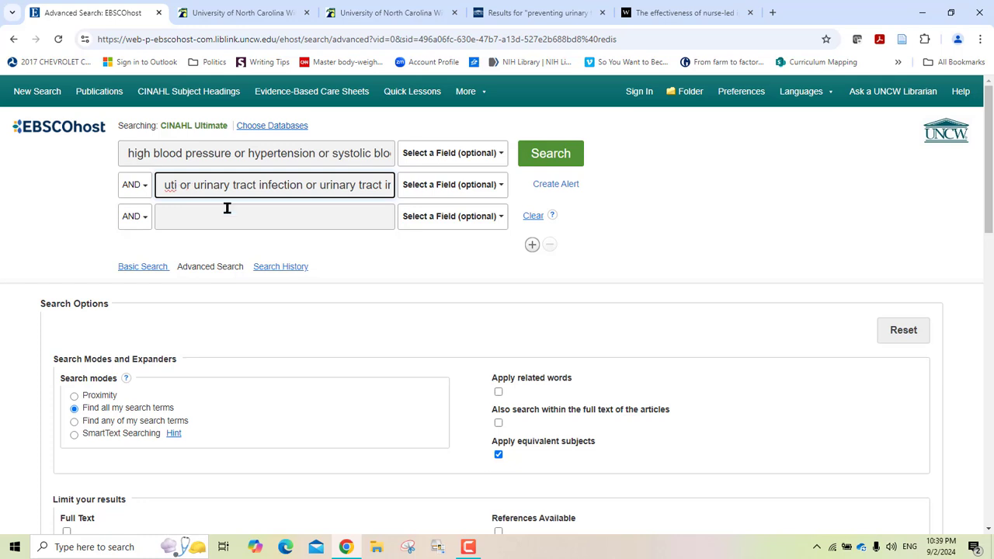
left_click(528, 162)
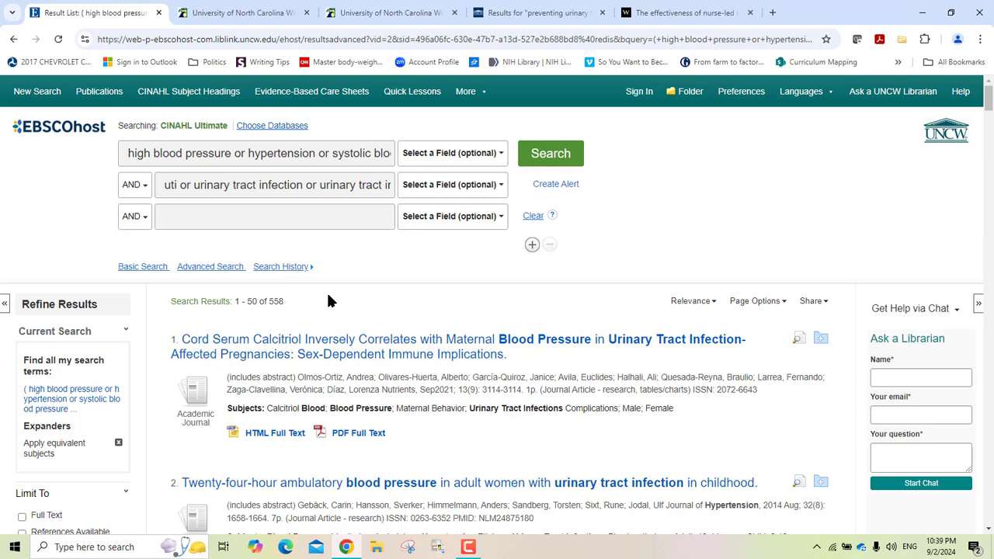
- Check UNCW availability of the article "Twenty-four-hour ambulatory blood pressure in adult women with urinary tract infection in childhood" and open its interlibrary loan request
left_click(988, 531)
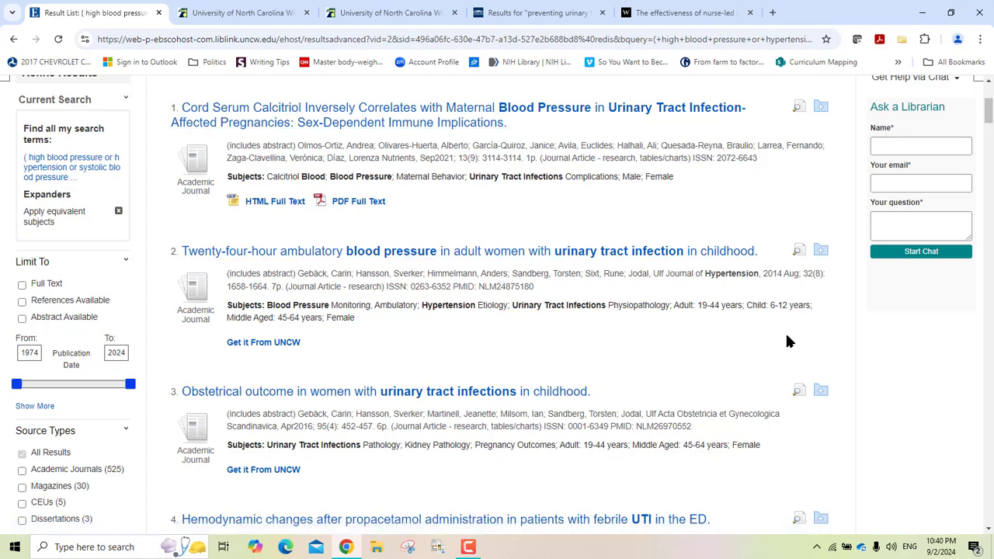
left_click(989, 530)
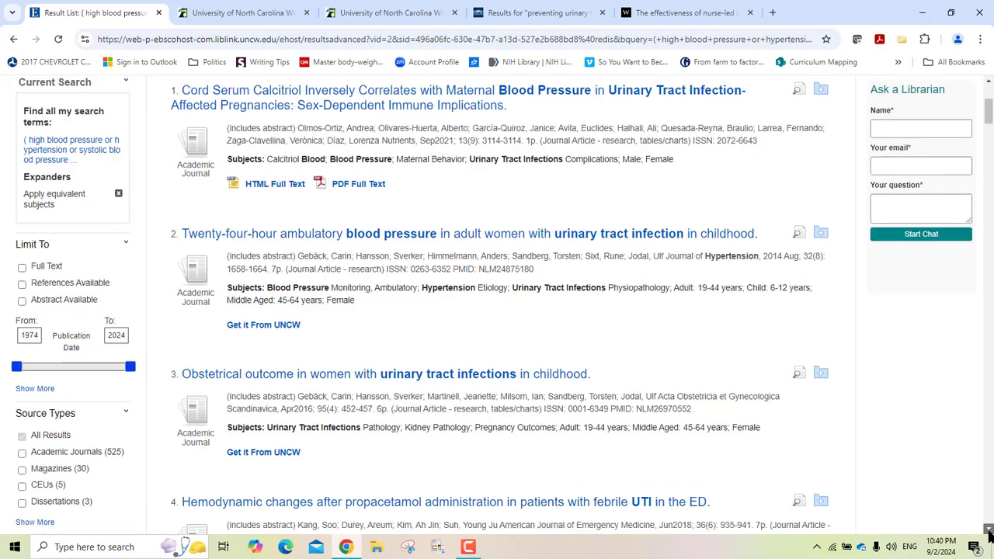
left_click(989, 530)
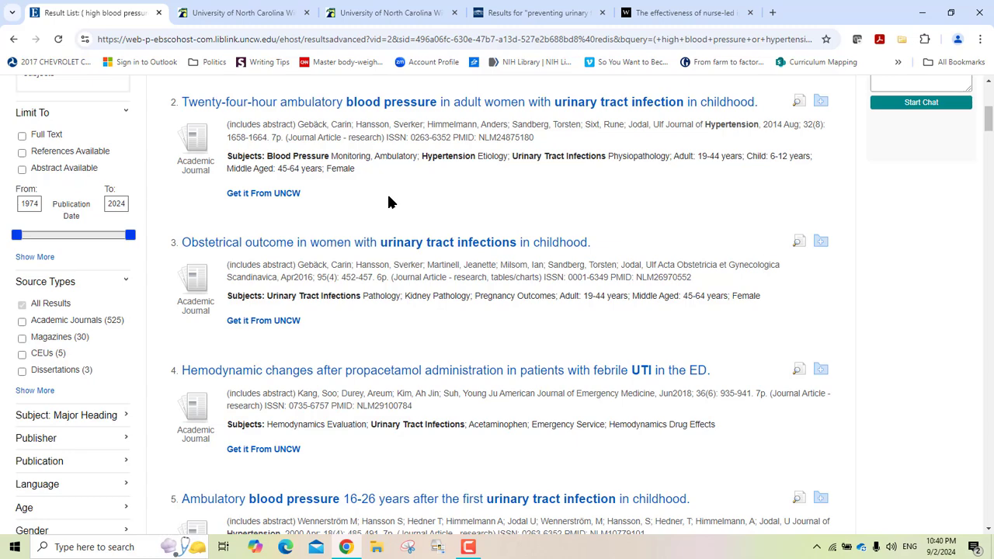
left_click(284, 199)
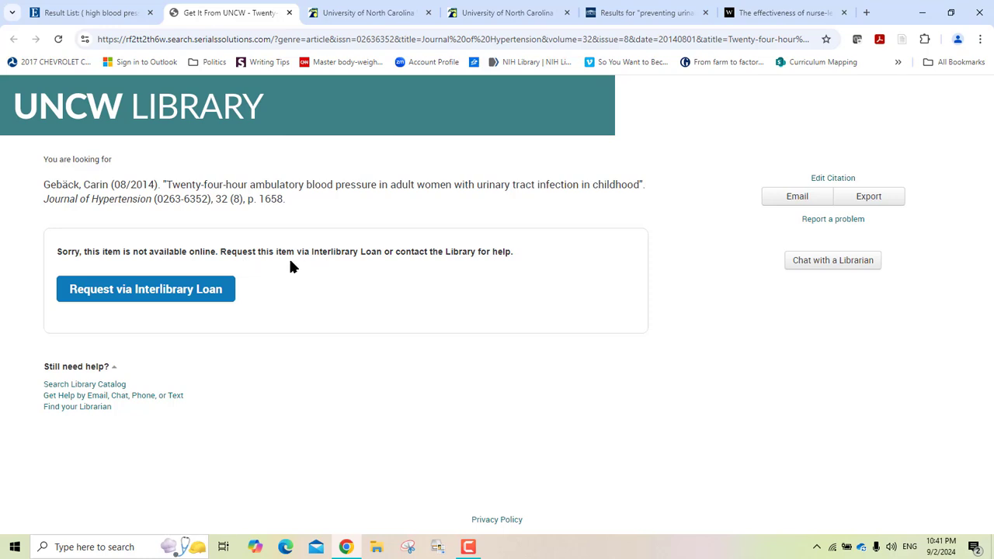
left_click(166, 293)
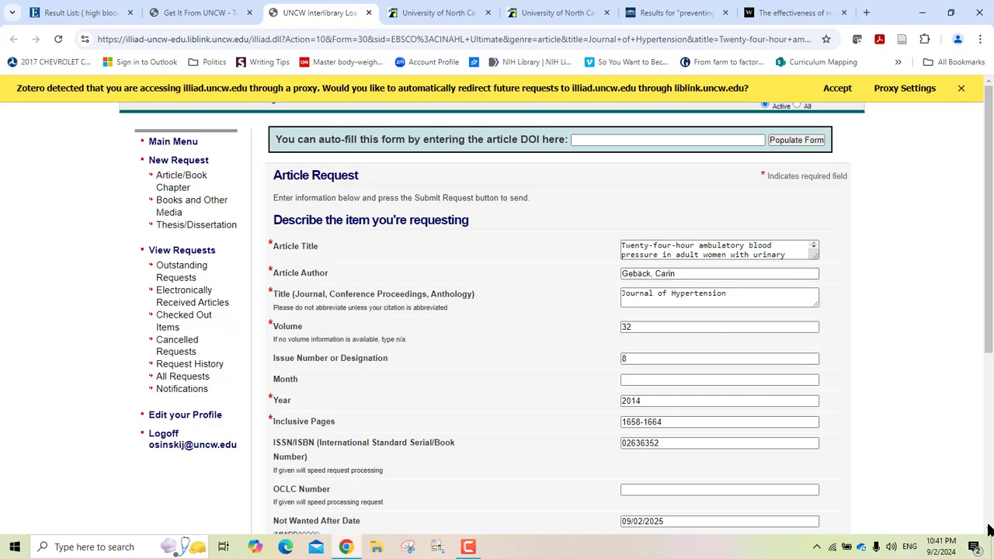
- Review the prefilled interlibrary loan article request form, dismiss the proxy prompt, and cancel the request to return to the main menu
scroll(990, 530, "down", 4)
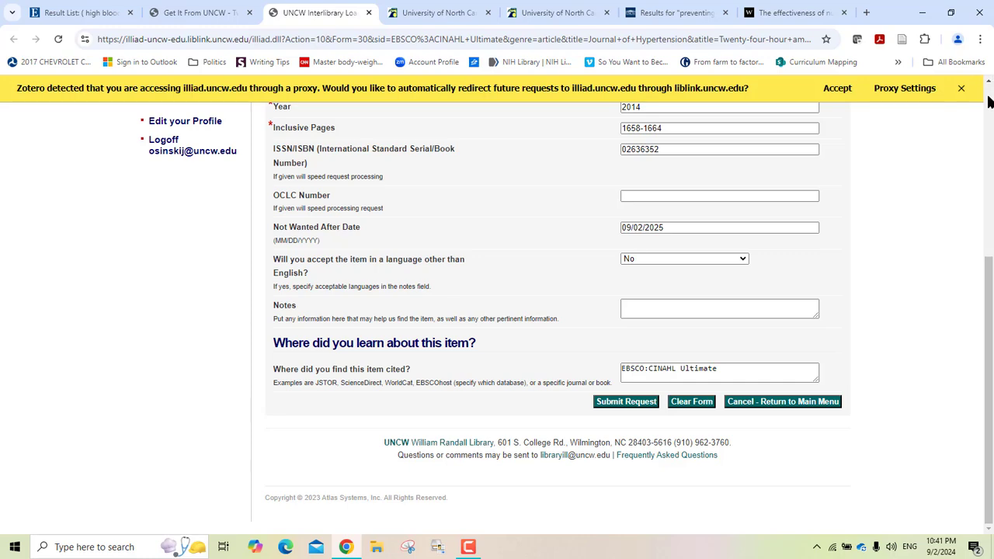
scroll(990, 103, "up", 4)
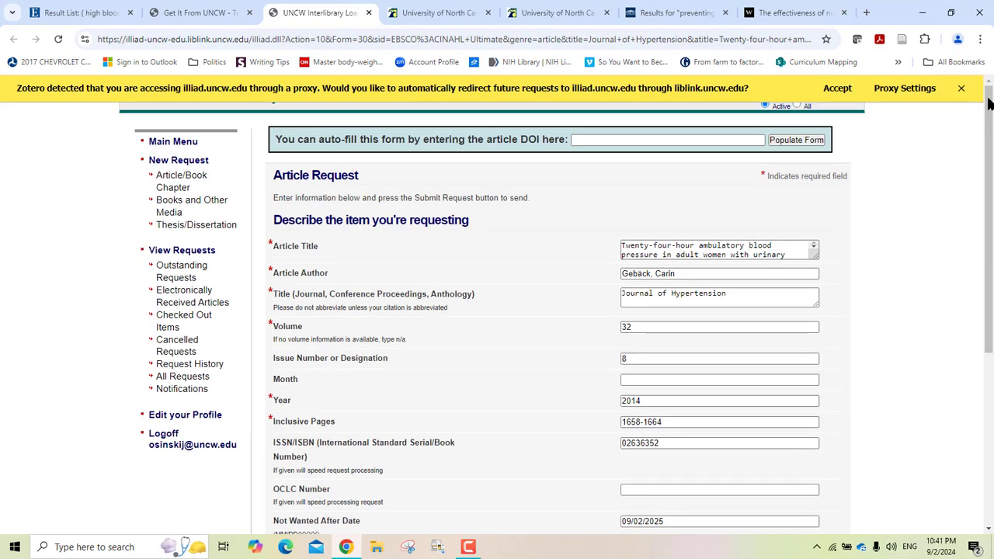
left_click(962, 89)
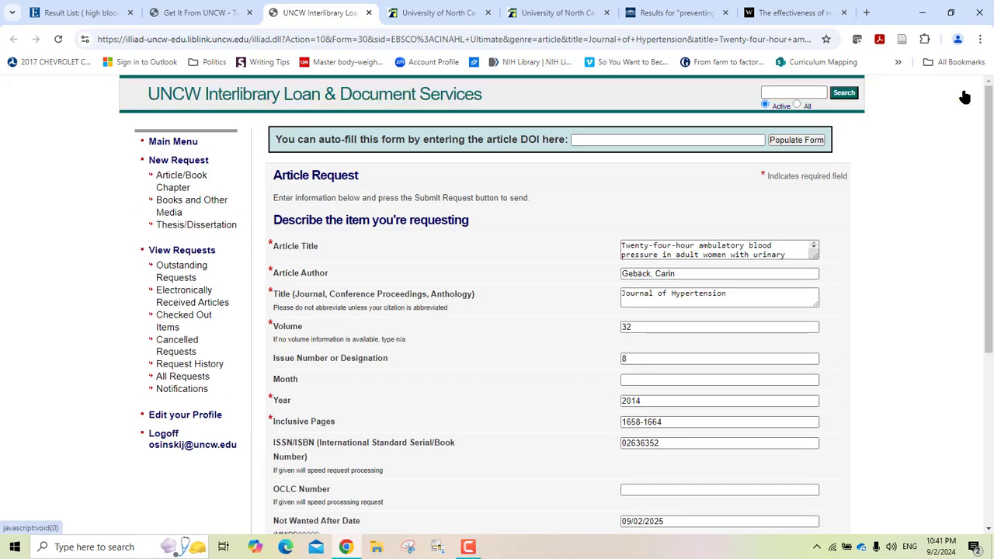
scroll(935, 462, "down", 4)
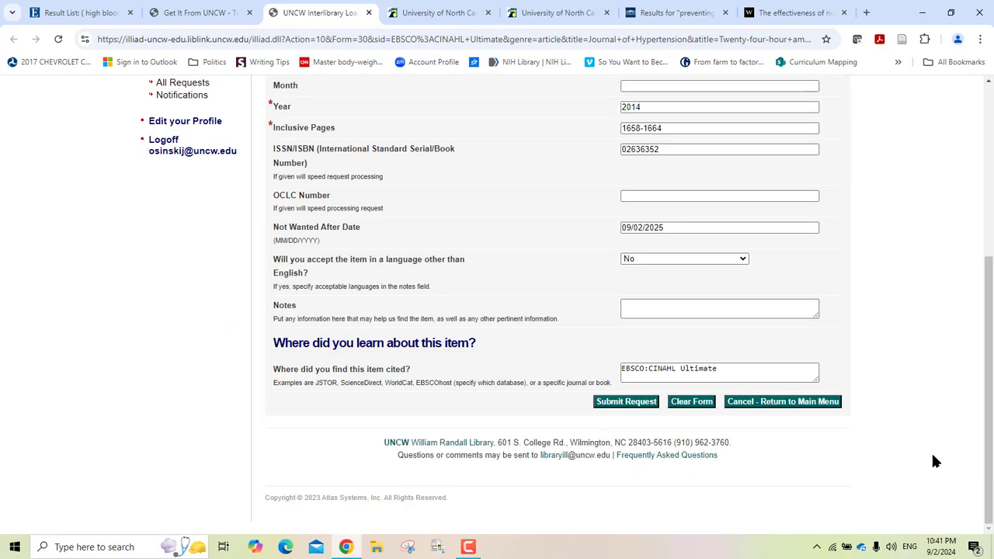
left_click(778, 402)
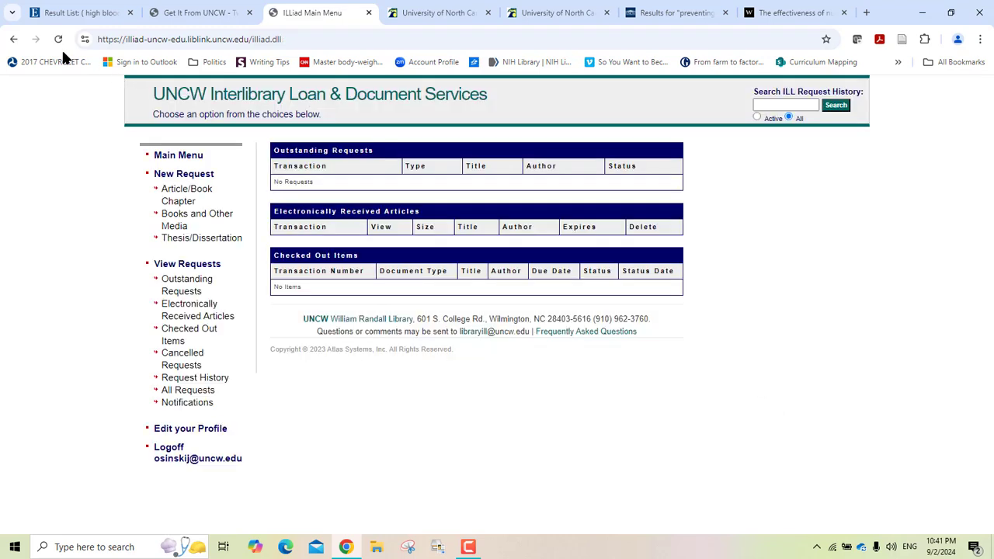
- Return to the CINAHL Ultimate result list and limit the publication dates to 2019 through 2024
left_click(165, 17)
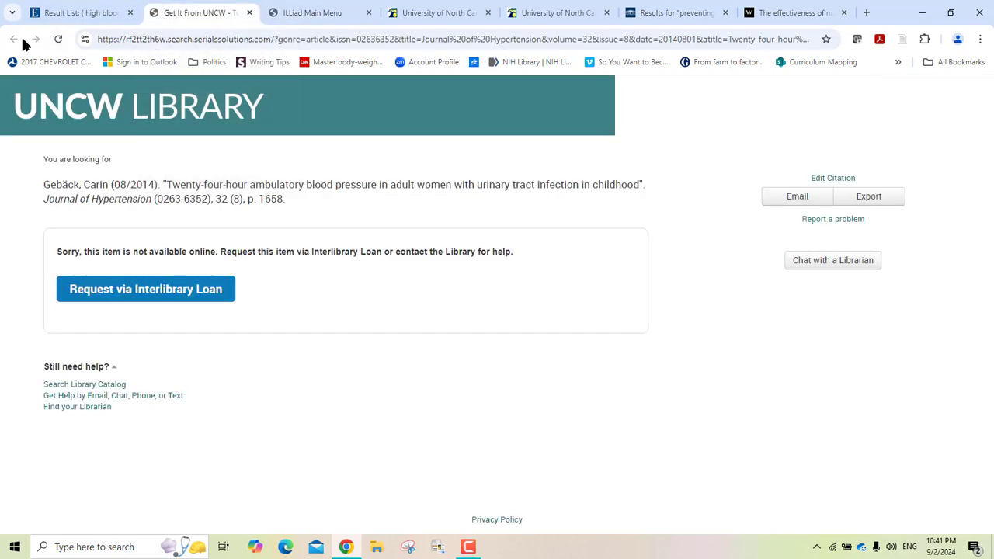
left_click(82, 17)
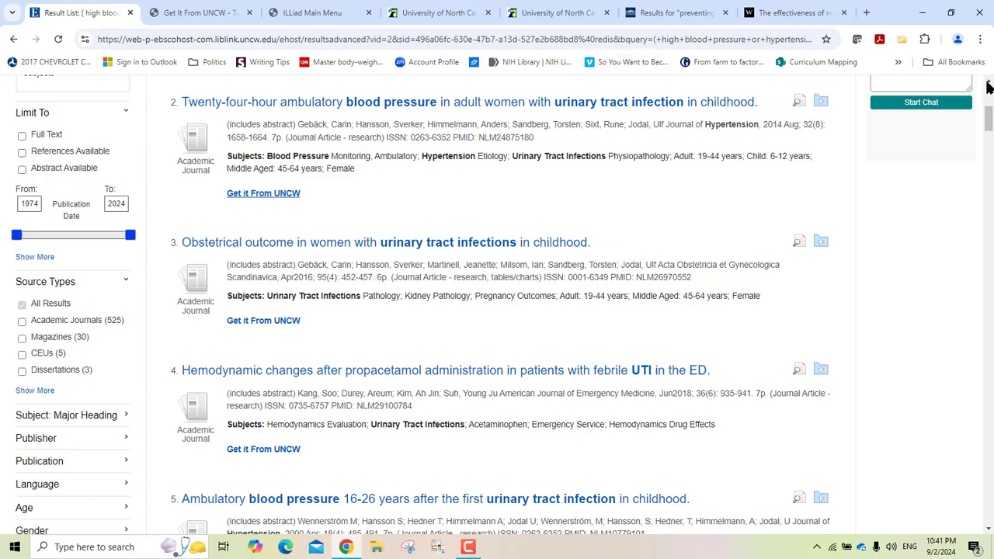
left_click(988, 87)
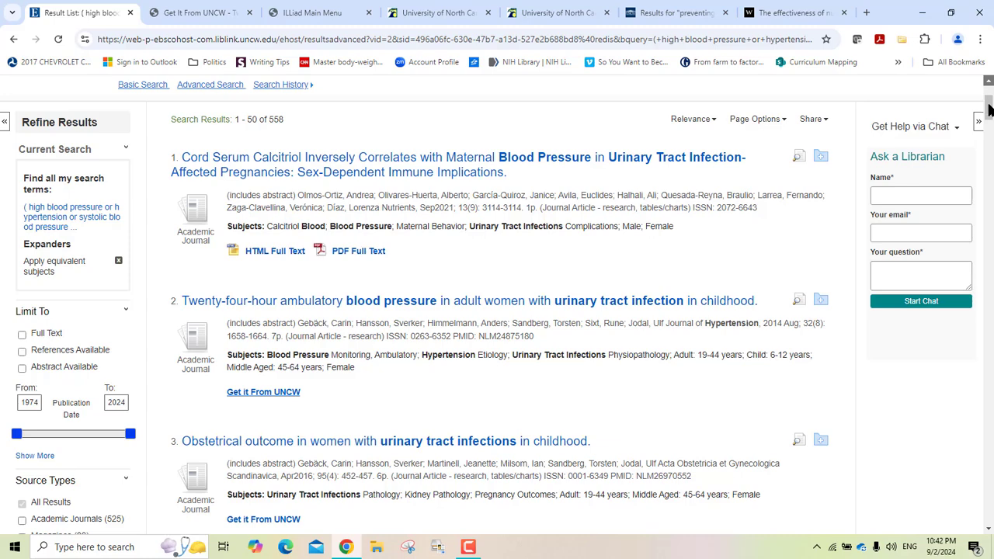
scroll(460, 159, "down", 4)
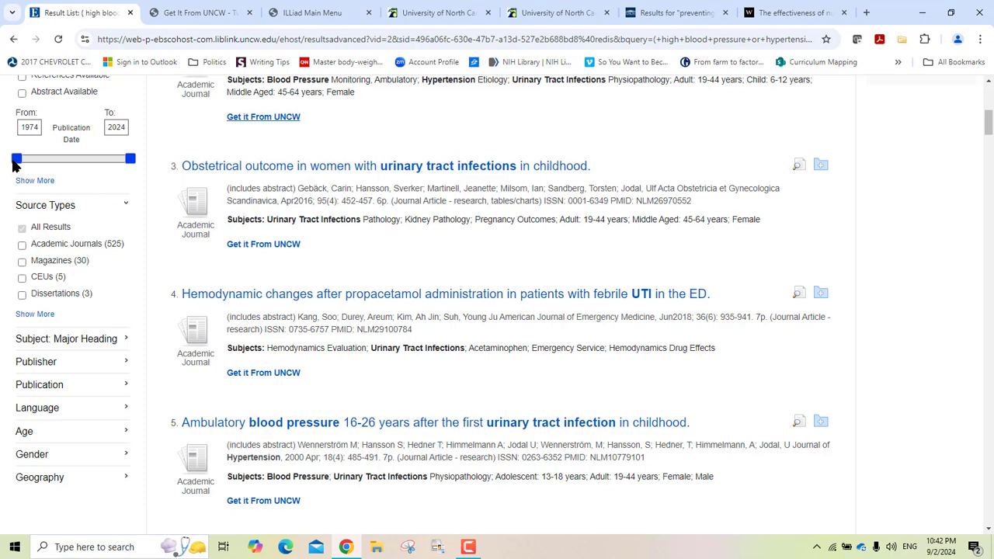
left_click_drag(16, 161, 117, 161)
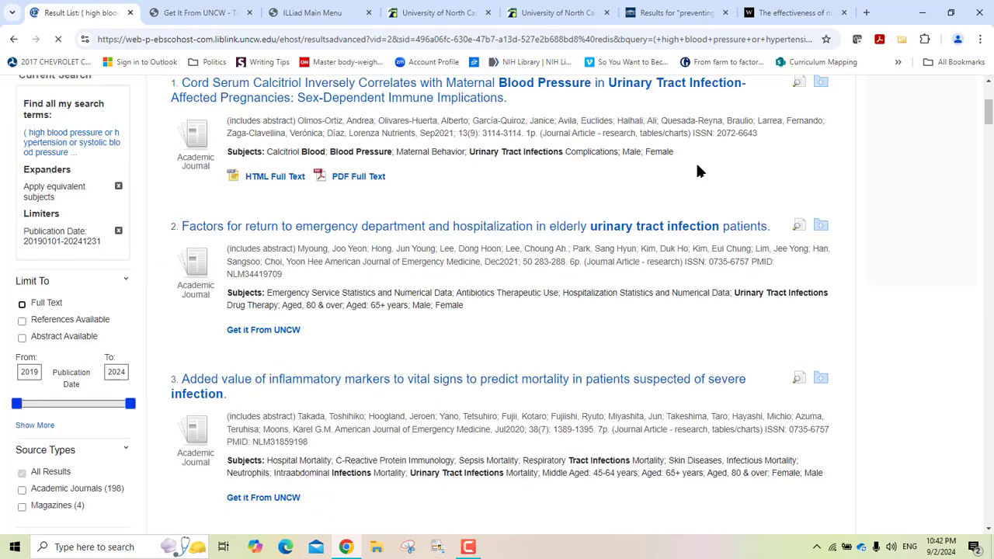
- Return from the CINAHL Ultimate result list to the blank advanced search form
left_click(988, 82)
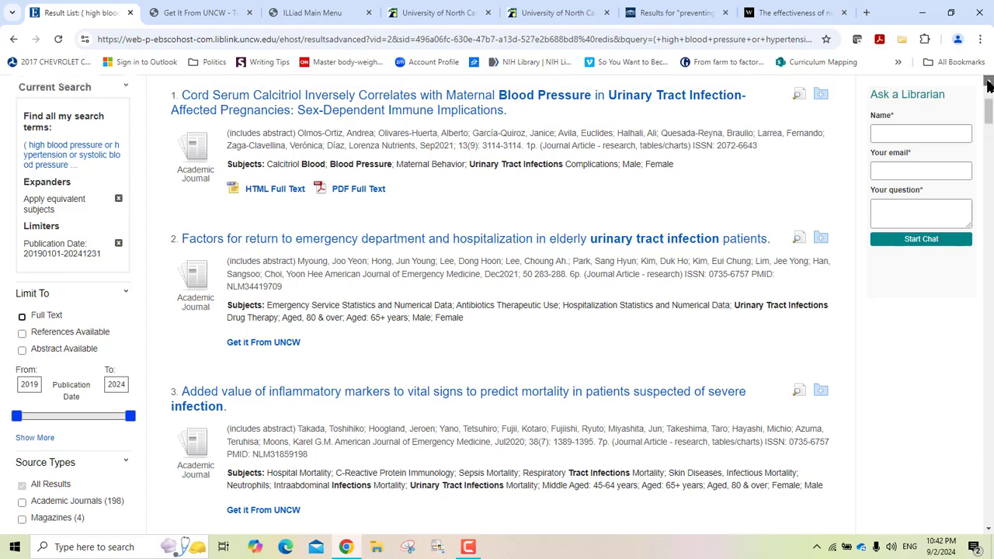
scroll(988, 83, "up", 2)
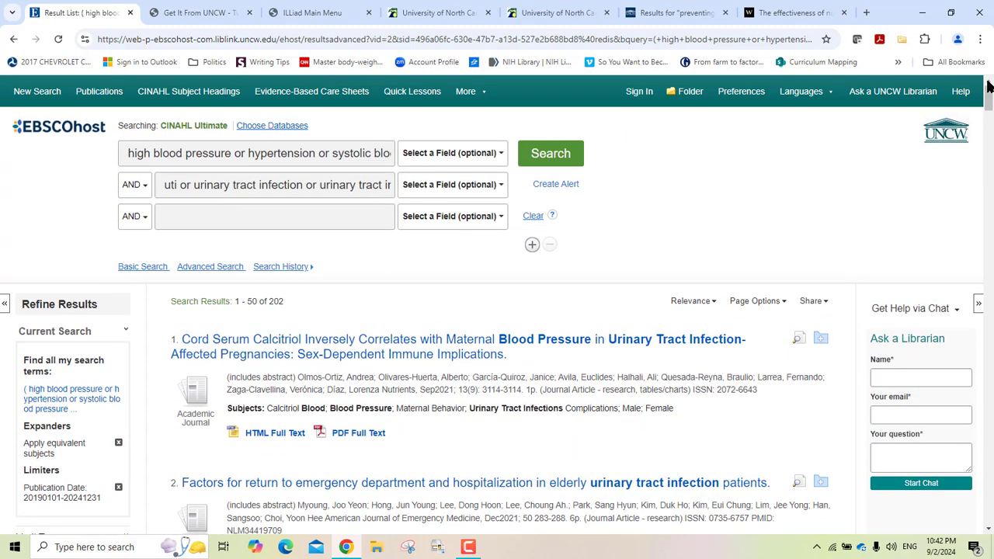
left_click(13, 39)
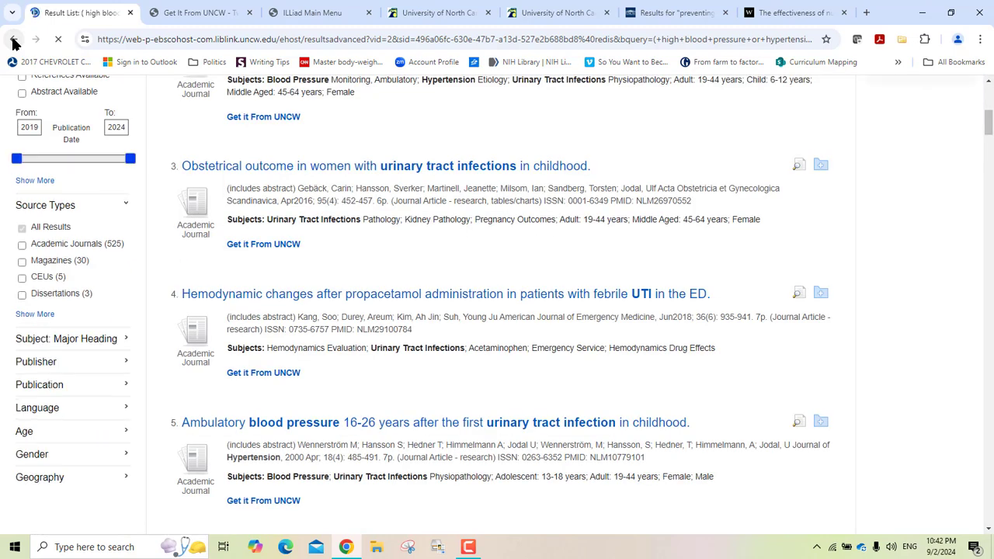
left_click(13, 40)
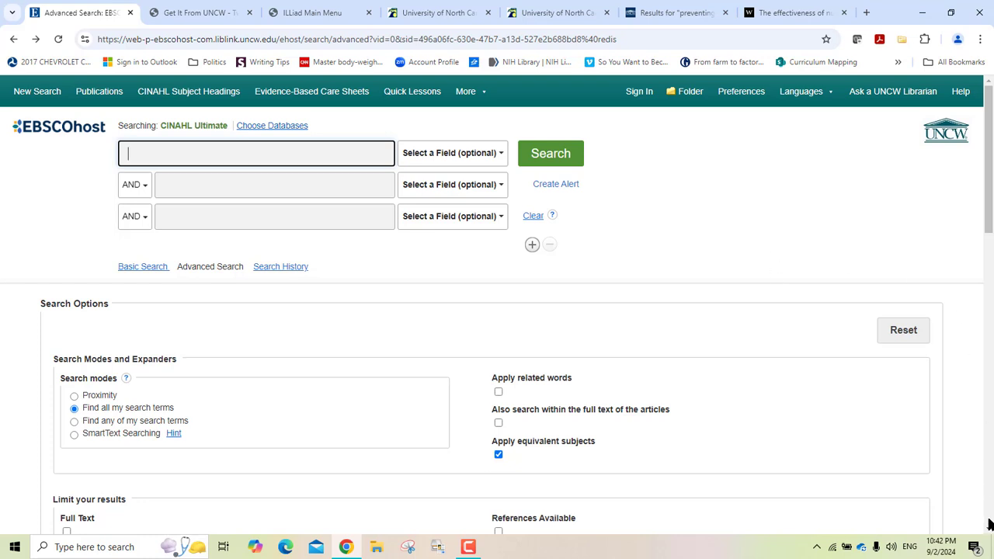
- Examine the search modes and result limiters on the advanced search form, including Age Groups, Evidence-Based Practice and Publication Type
scroll(989, 528, "down", 3)
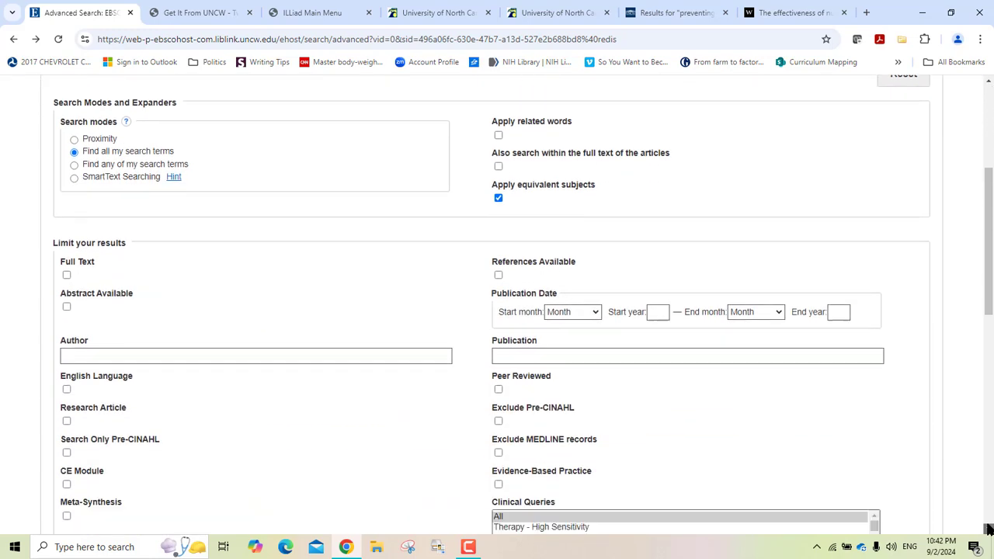
scroll(989, 528, "down", 4)
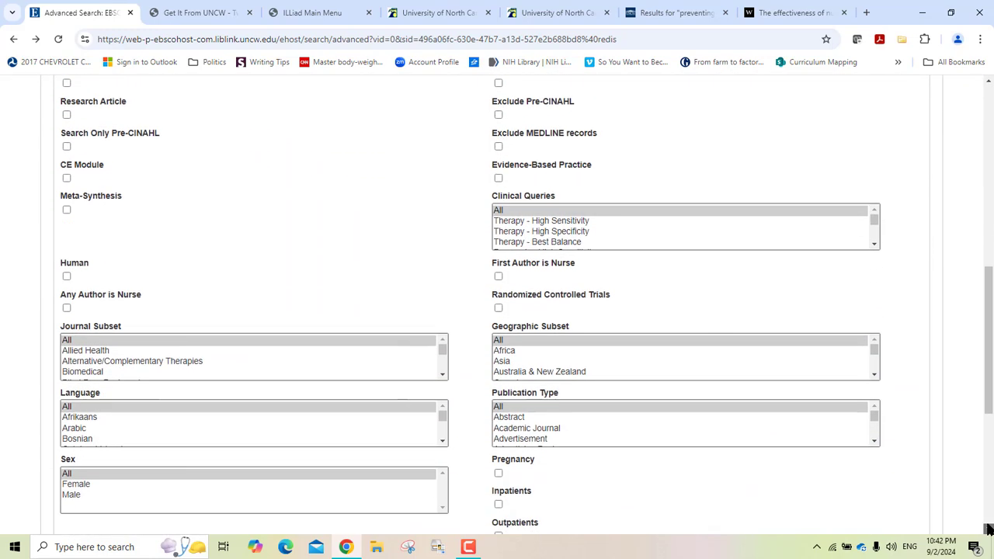
scroll(989, 528, "down", 2)
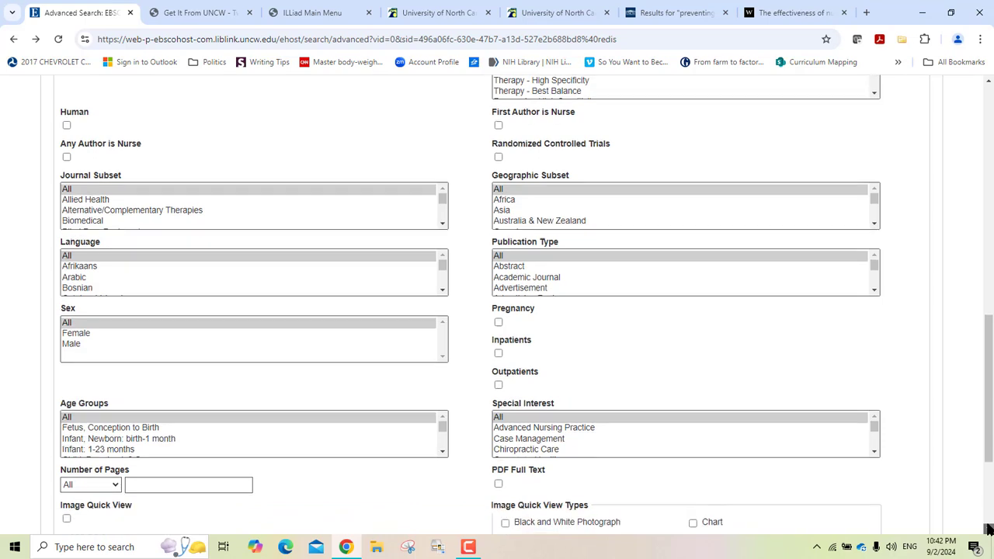
scroll(989, 529, "down", 1)
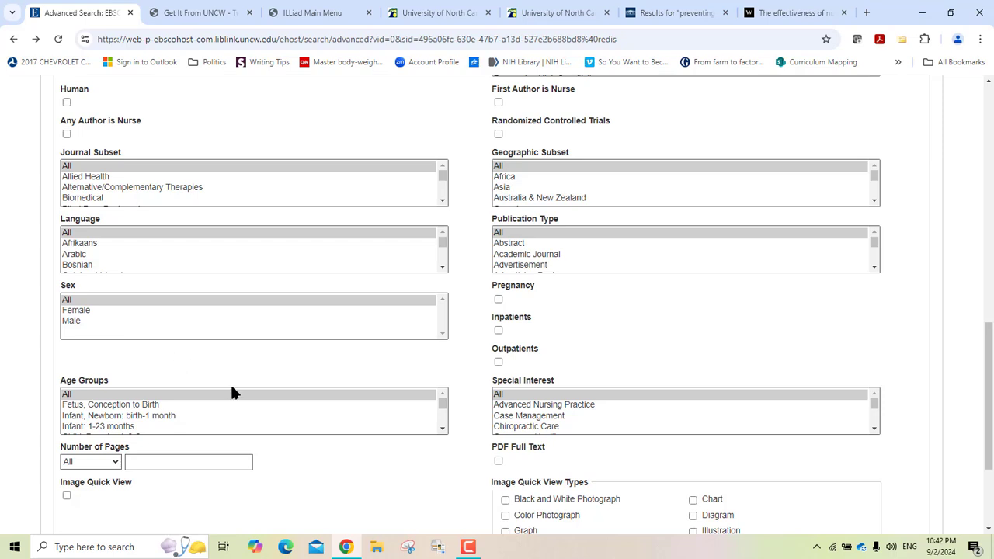
left_click(442, 429)
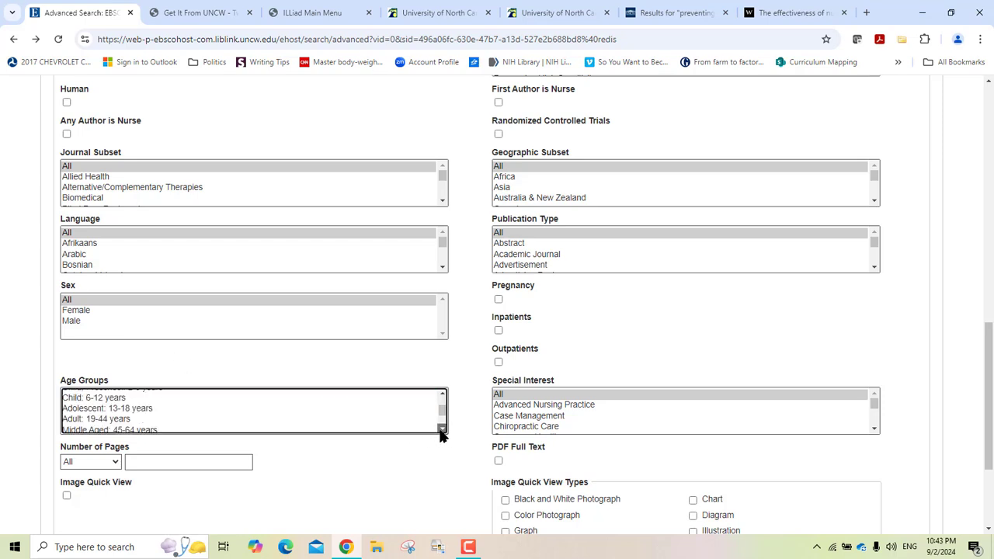
scroll(440, 435, "down", 3)
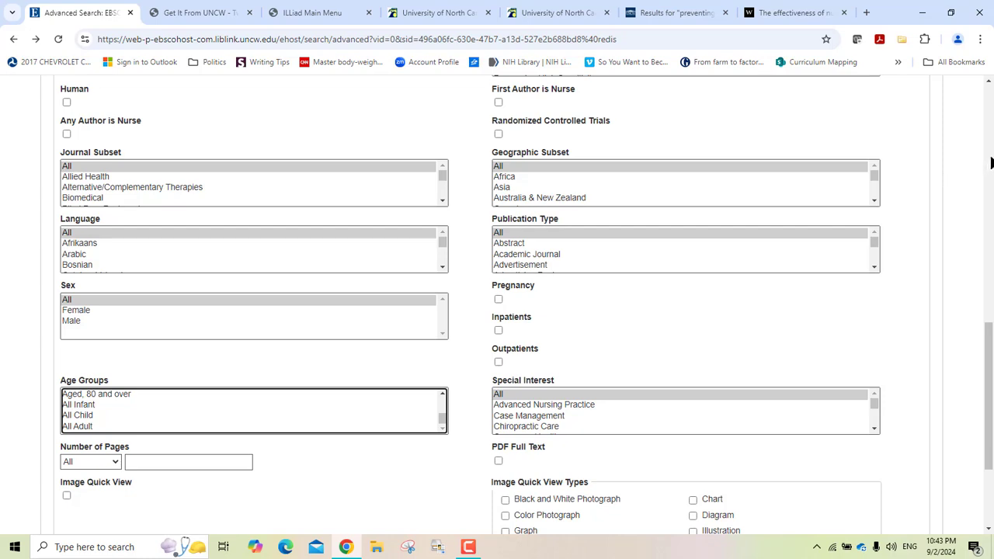
left_click(988, 166)
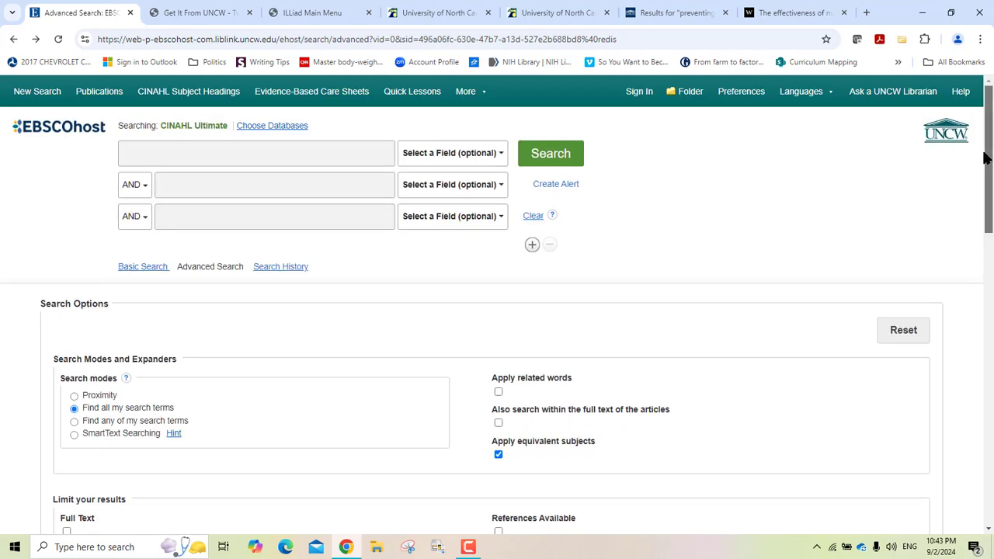
left_click_drag(987, 158, 992, 279)
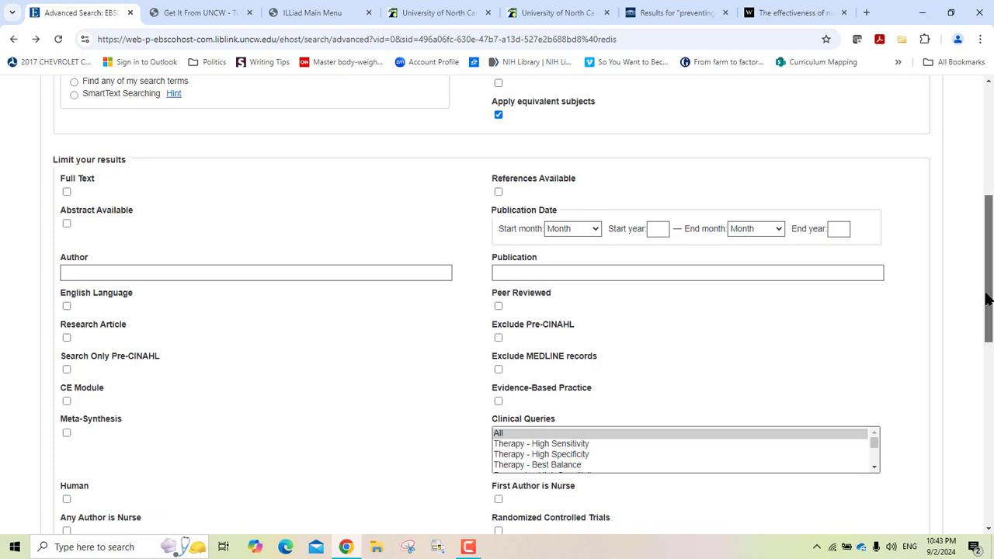
left_click_drag(987, 299, 987, 342)
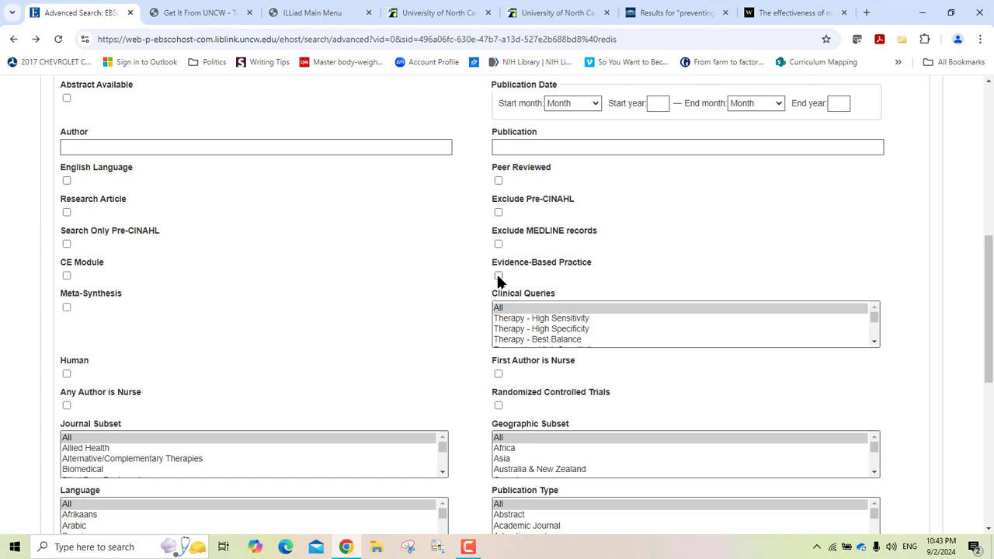
left_click(987, 471)
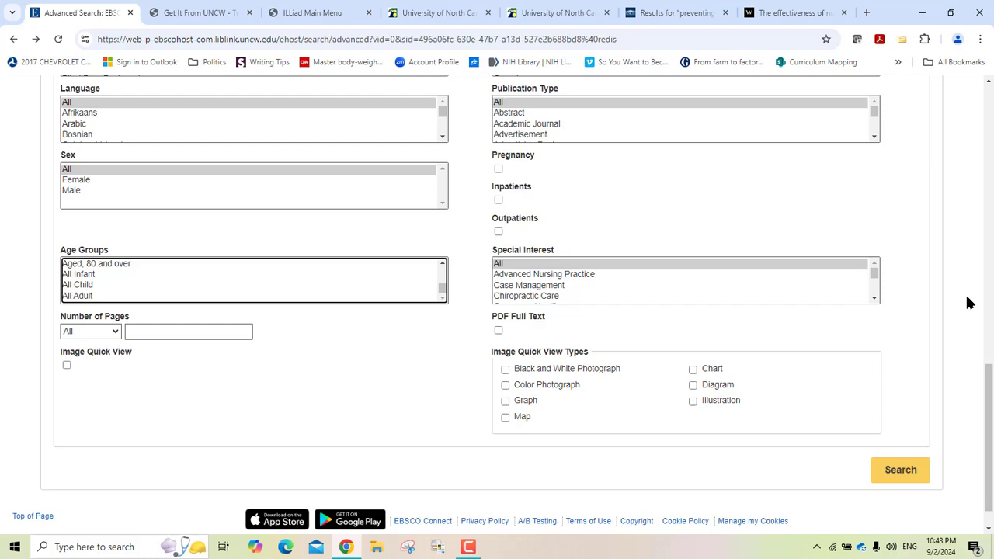
left_click(887, 208)
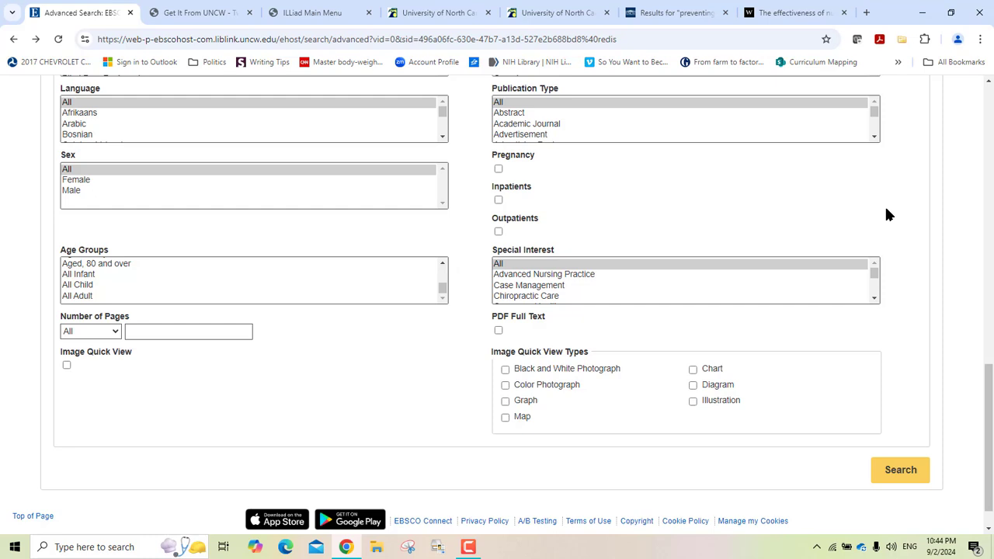
- Try Systematic Review and Randomized Controlled Trial in turn as the publication type limiter
left_click(874, 137)
left_click(874, 136)
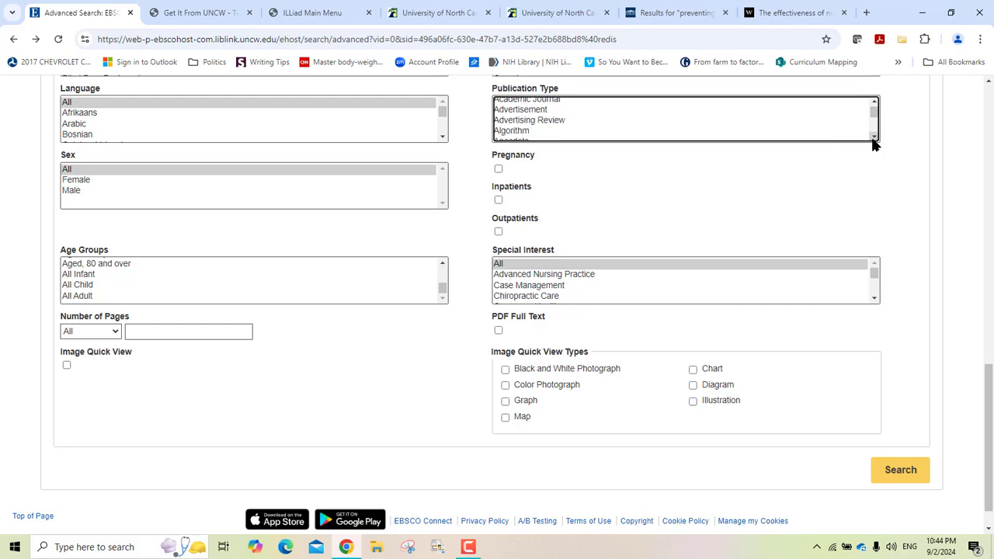
left_click(874, 137)
left_click(874, 137)
left_click(874, 137)
left_click(874, 137)
left_click(874, 137)
left_click(874, 137)
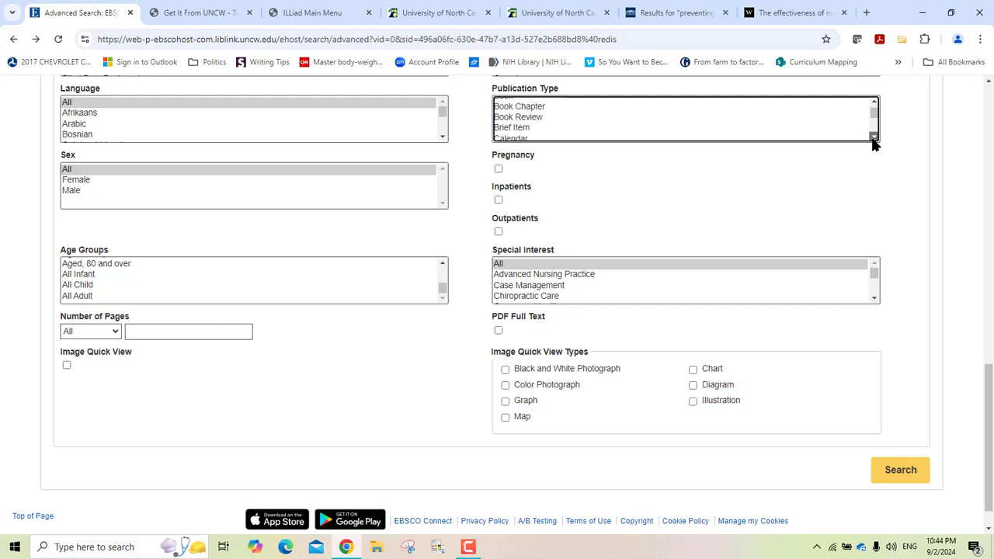
left_click(874, 136)
left_click(874, 137)
left_click(874, 137)
left_click(874, 137)
left_click(874, 136)
left_click(874, 136)
left_click(874, 137)
left_click(874, 137)
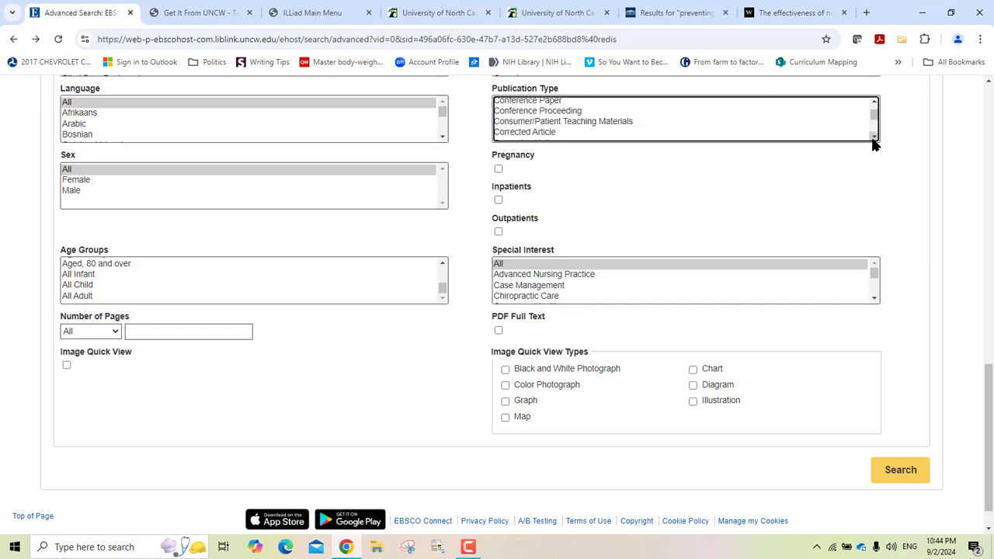
left_click(874, 137)
left_click(874, 136)
left_click(874, 137)
left_click(874, 136)
left_click(874, 137)
left_click(874, 137)
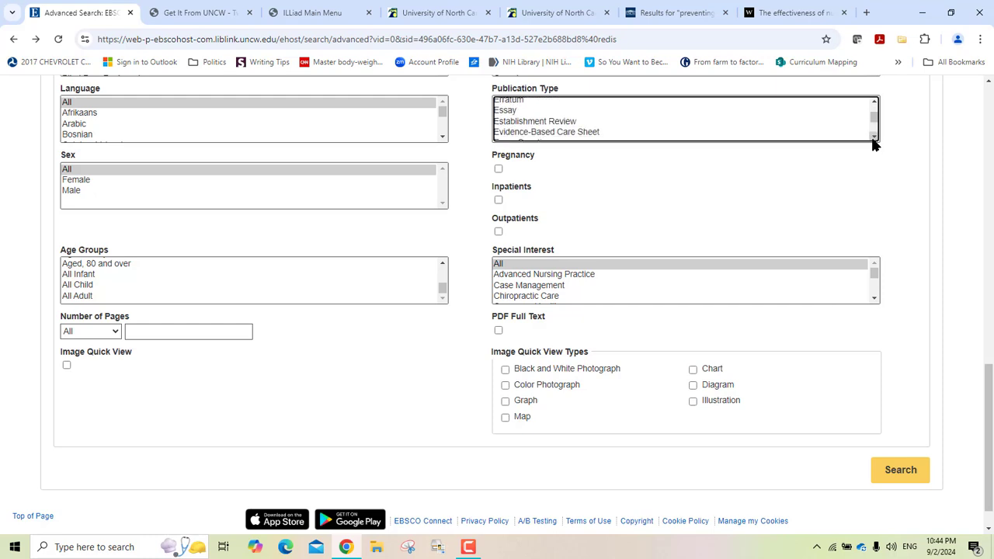
left_click(874, 137)
left_click(874, 137)
left_click(874, 137)
left_click(874, 137)
left_click(874, 136)
left_click(874, 137)
left_click(874, 136)
left_click(874, 136)
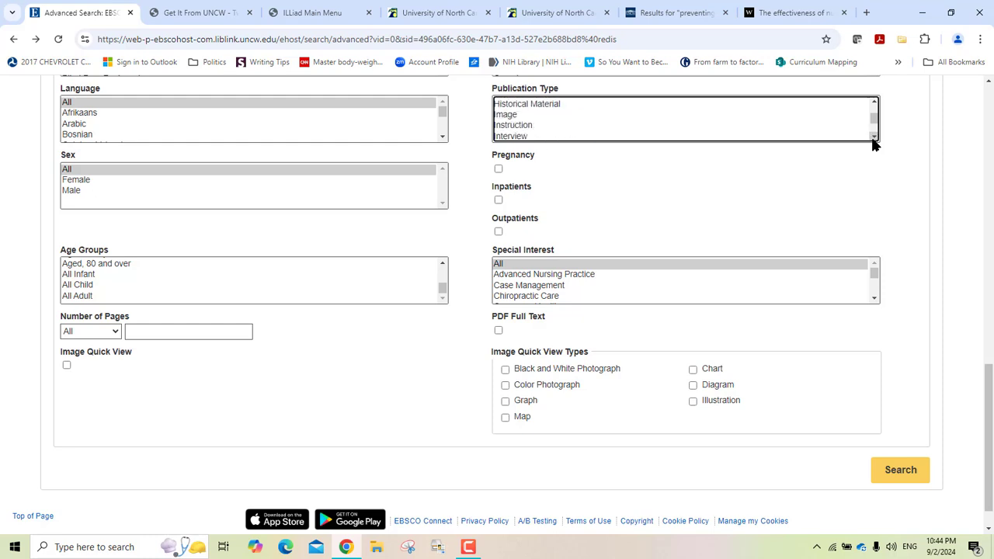
left_click(874, 136)
left_click(873, 137)
left_click(874, 137)
left_click(874, 137)
left_click(874, 136)
left_click(874, 137)
left_click(874, 137)
left_click(874, 137)
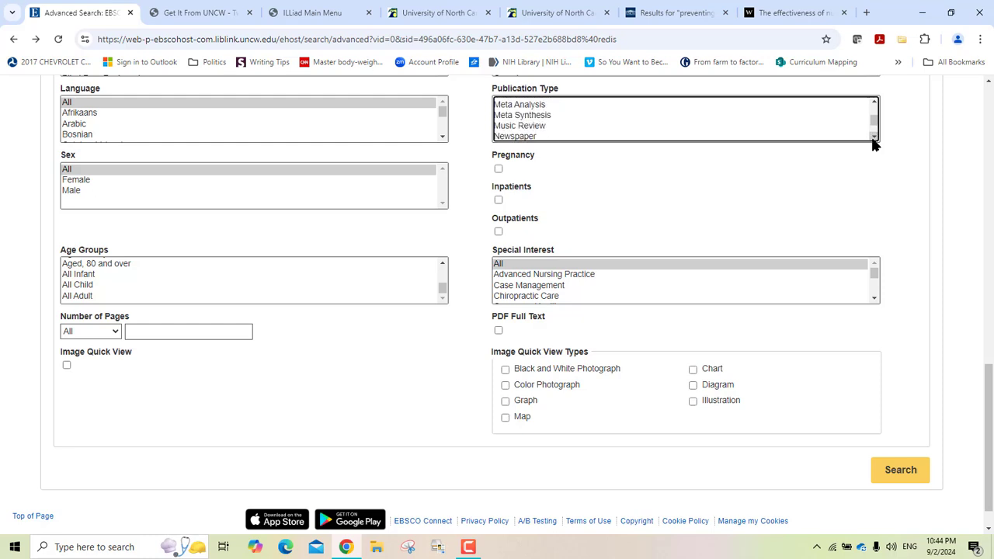
left_click(874, 136)
left_click(874, 136)
left_click(874, 136)
left_click(874, 137)
left_click(874, 137)
left_click(874, 137)
left_click(874, 137)
left_click(874, 137)
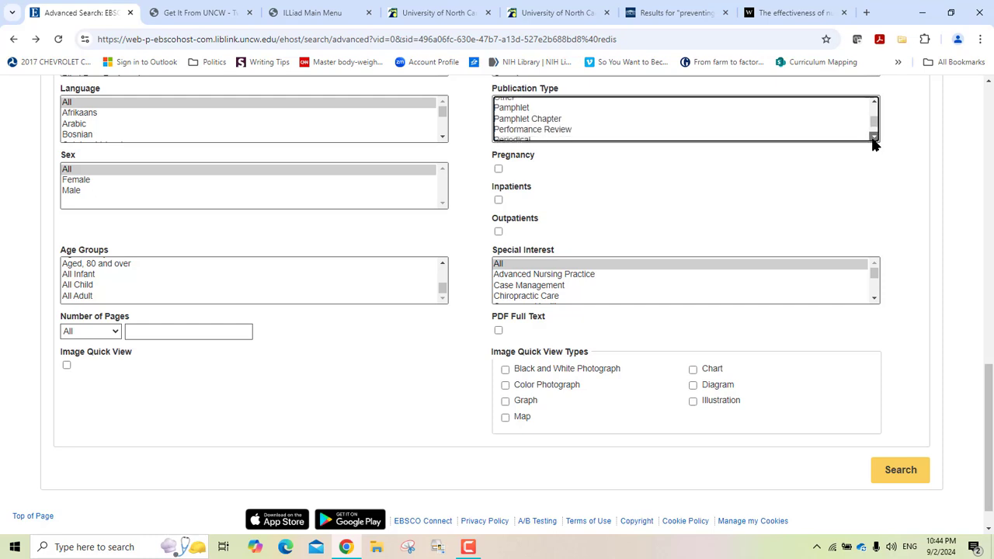
left_click(874, 137)
left_click(874, 137)
left_click(874, 137)
left_click(874, 137)
left_click(874, 136)
left_click(874, 137)
left_click(874, 137)
left_click(874, 137)
left_click(873, 136)
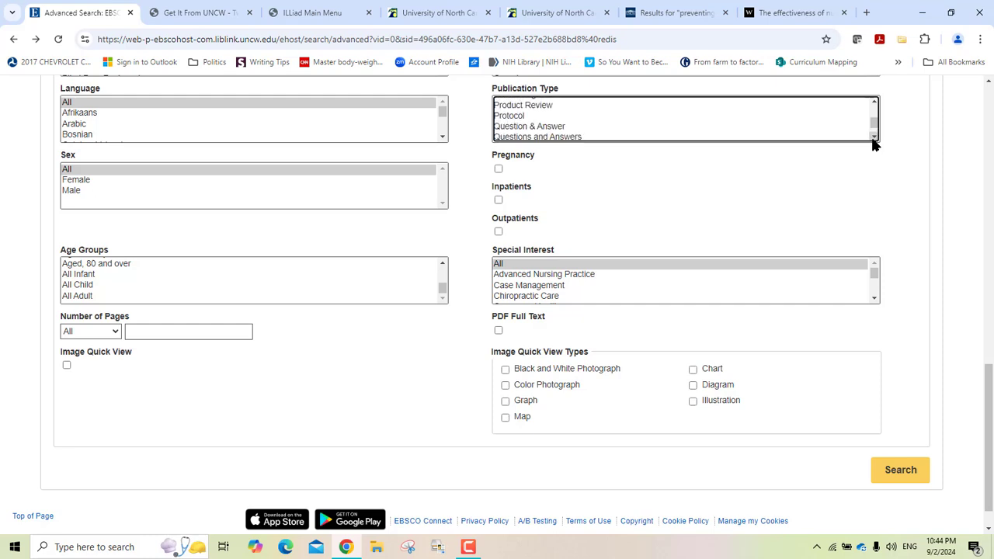
left_click(874, 136)
left_click(874, 137)
left_click(874, 137)
left_click(874, 137)
left_click(874, 136)
left_click(874, 137)
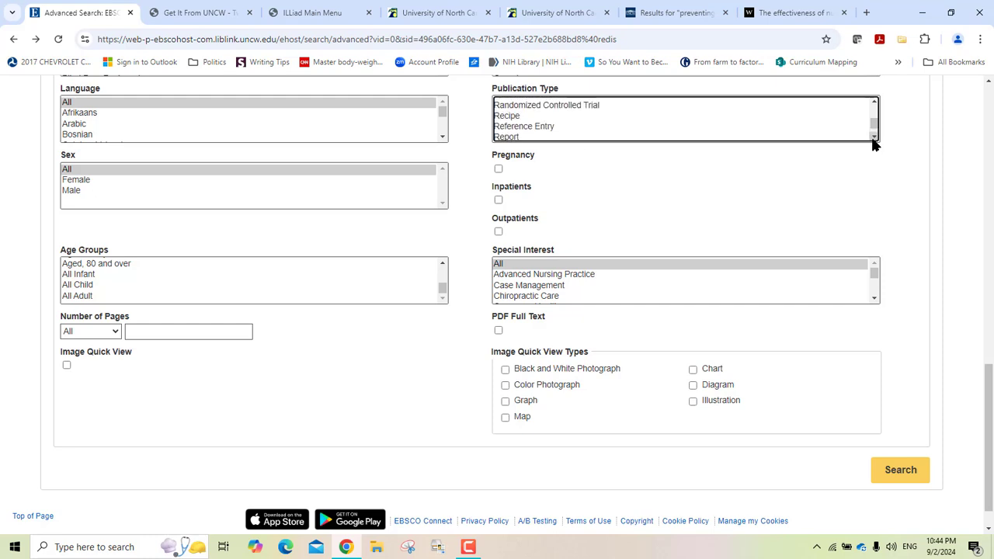
left_click(874, 137)
left_click(874, 137)
left_click(874, 137)
left_click(874, 137)
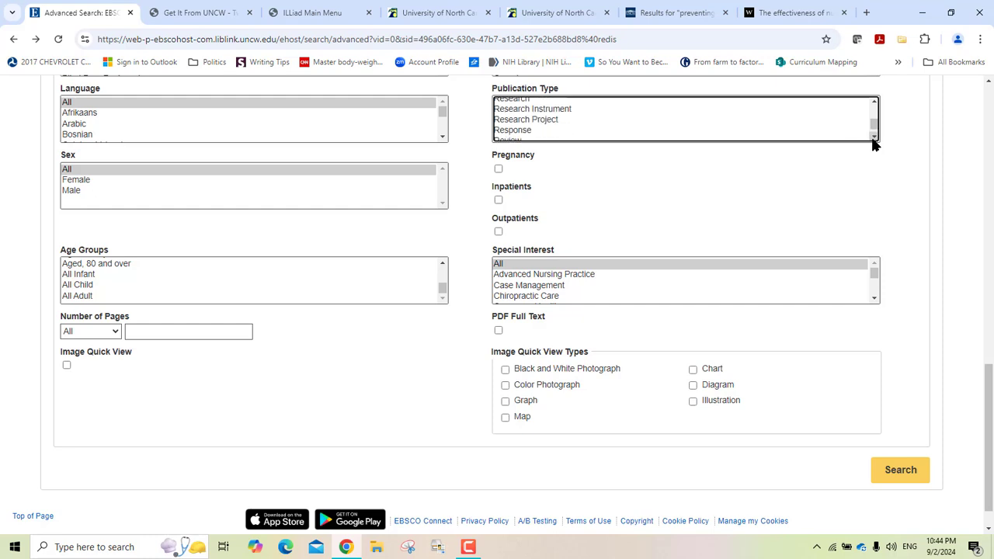
left_click(874, 136)
left_click(874, 137)
left_click(874, 137)
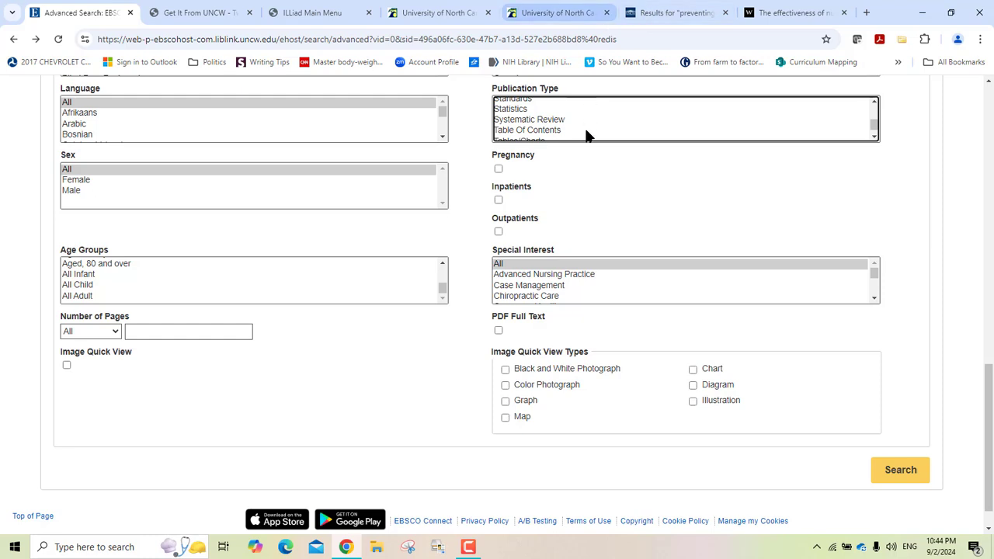
left_click(557, 120)
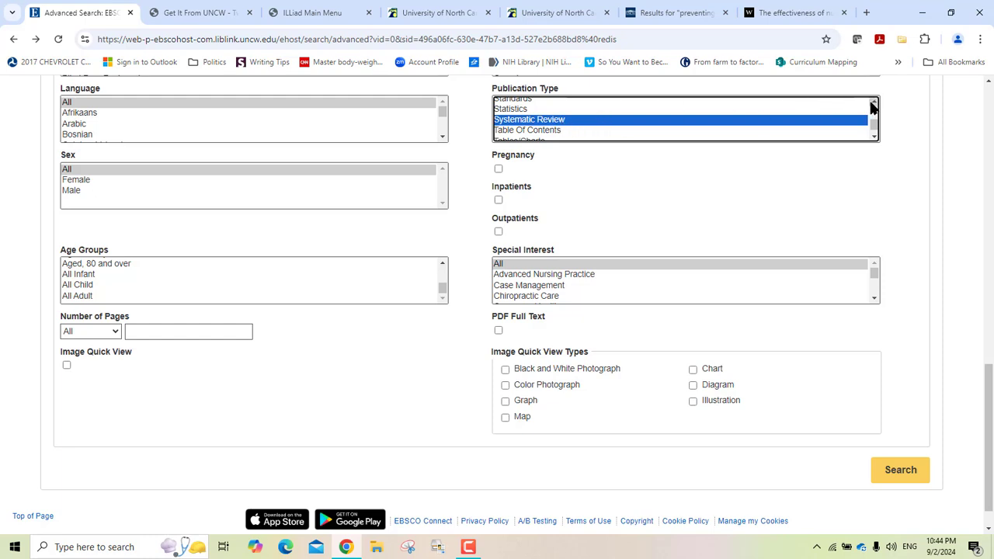
left_click_drag(874, 103, 874, 104)
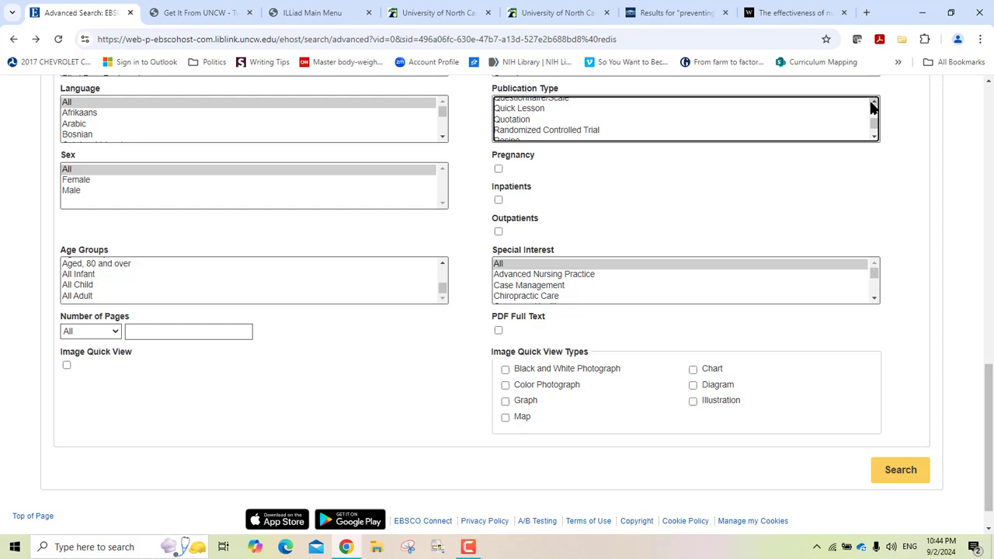
left_click(578, 131)
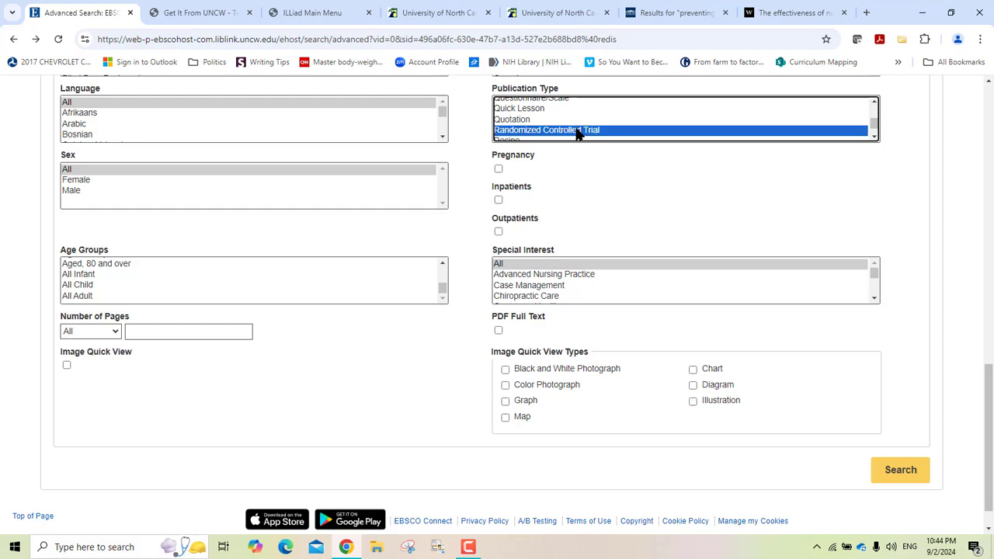
- Select both Statistics and Systematic Review as publication types for the search
left_click(875, 137)
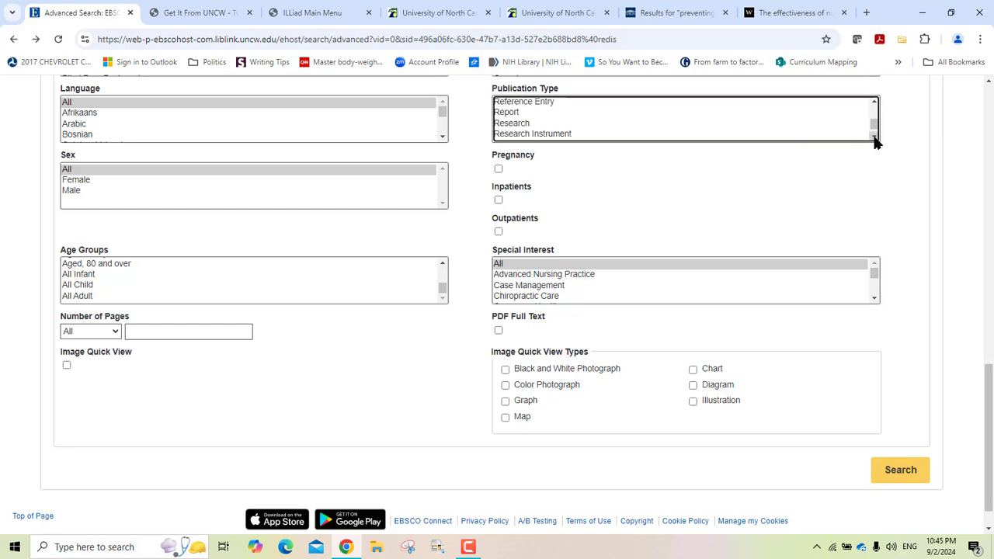
left_click(875, 137)
left_click(875, 137)
left_click(875, 138)
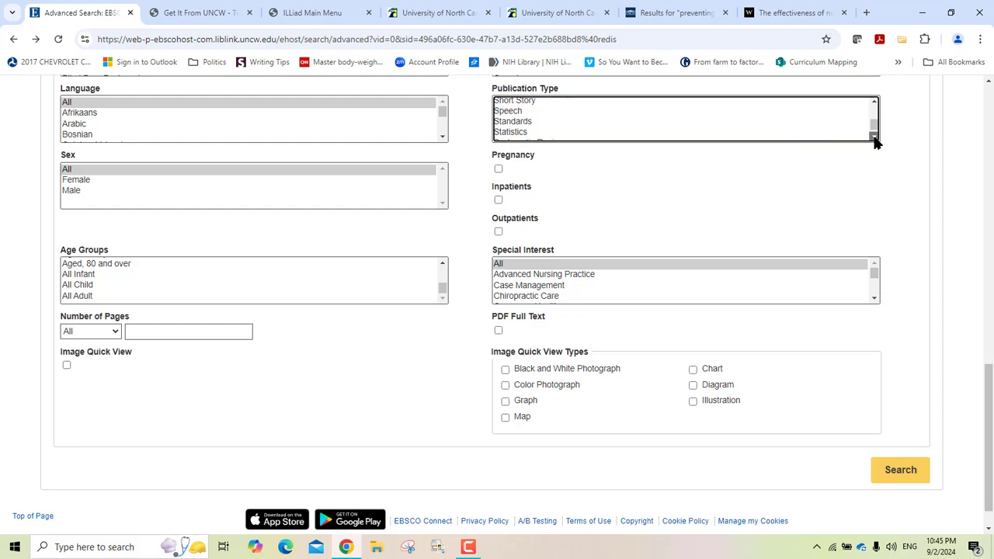
left_click(874, 137)
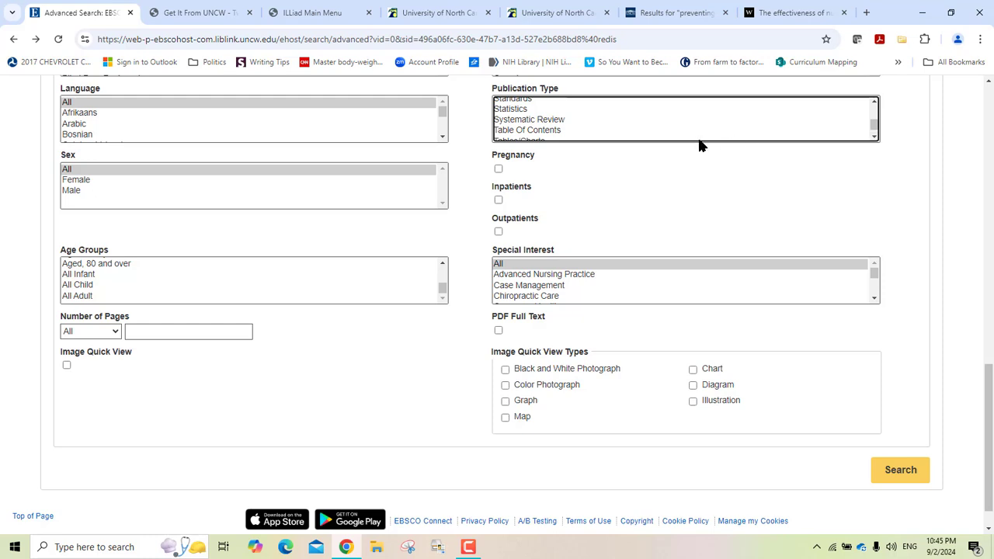
left_click(517, 119)
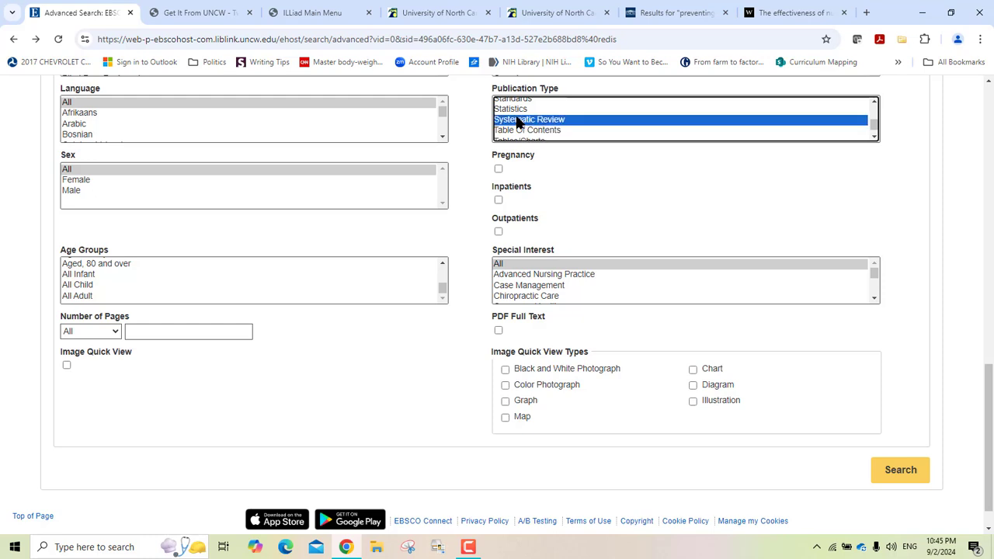
left_click(512, 109)
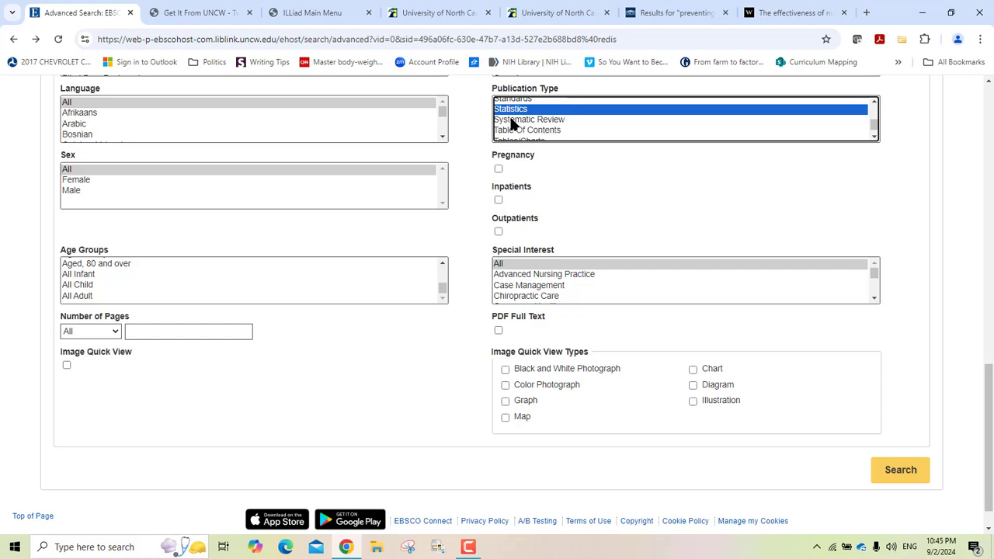
left_click(512, 119, "ctrl")
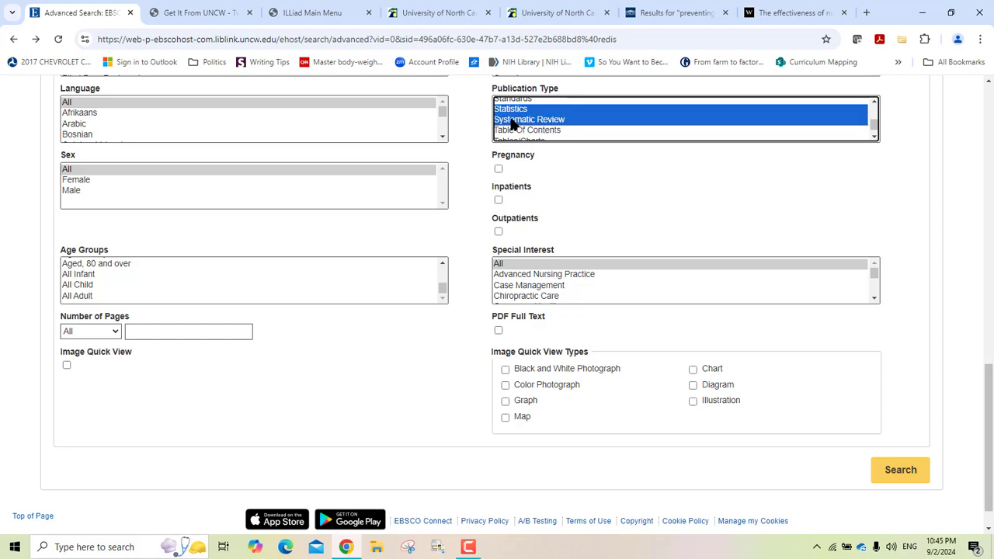
- Toggle Systematic Review off and on in the publication type selection, and reset the Publication Type limiter to All
left_click(512, 121, "ctrl")
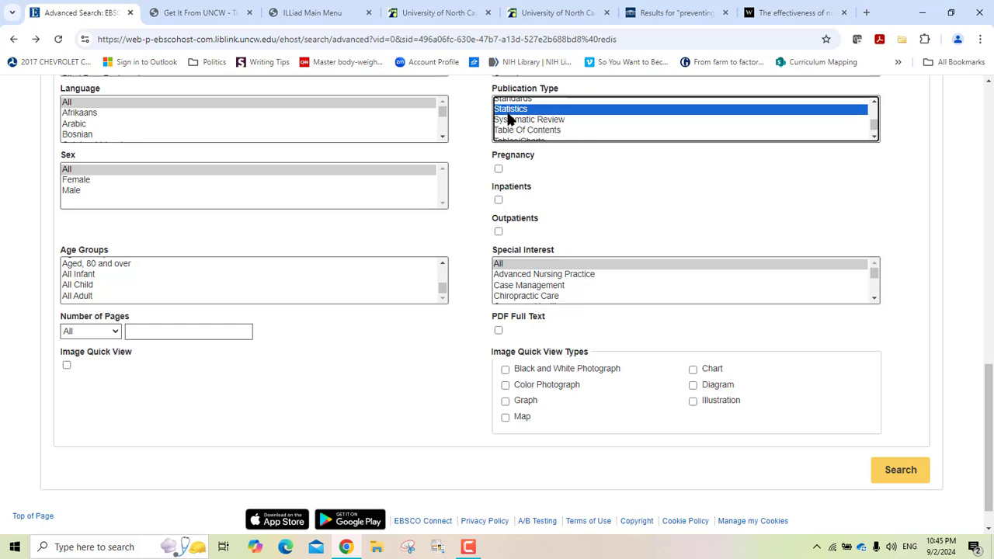
left_click(510, 119, "ctrl")
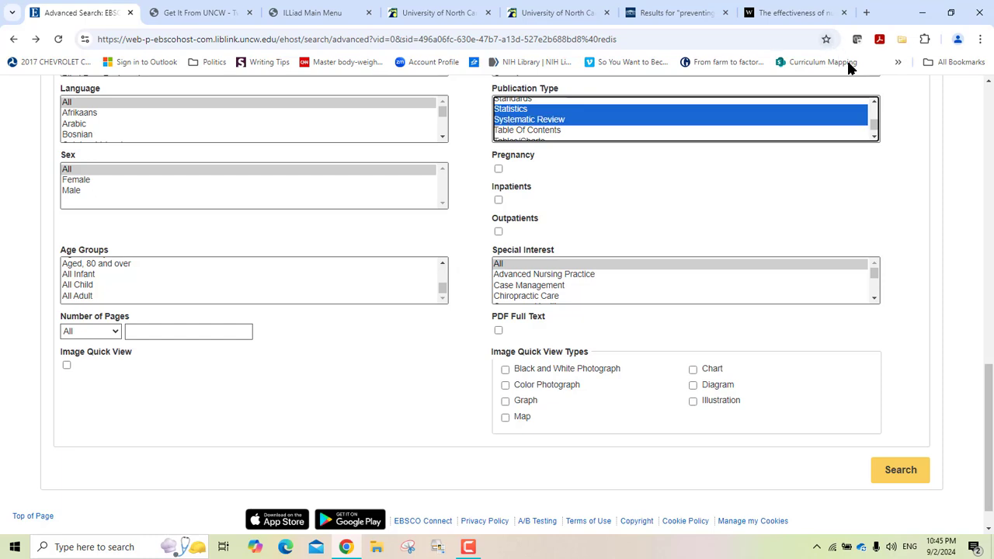
left_click(874, 103)
scroll(874, 103, "up", 10)
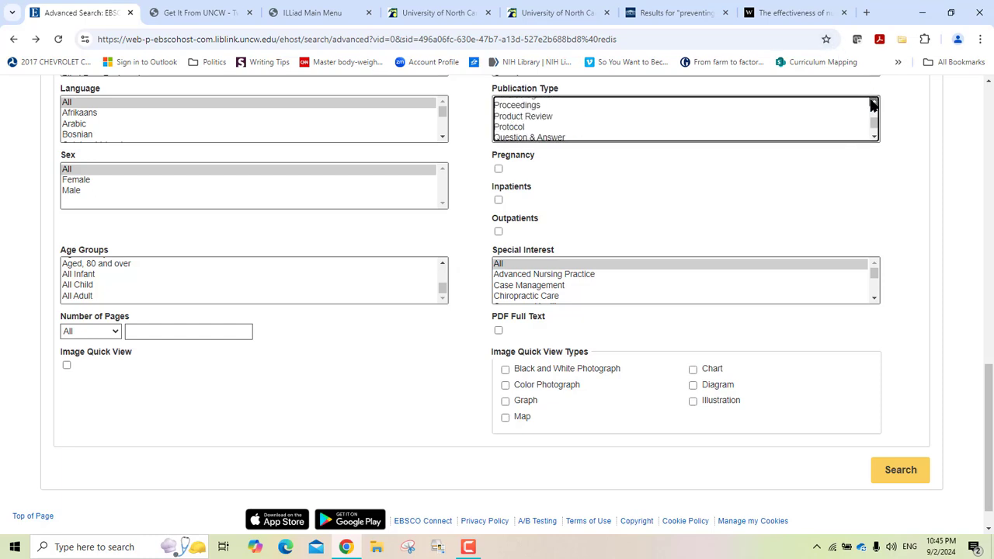
scroll(874, 105, "up", 5)
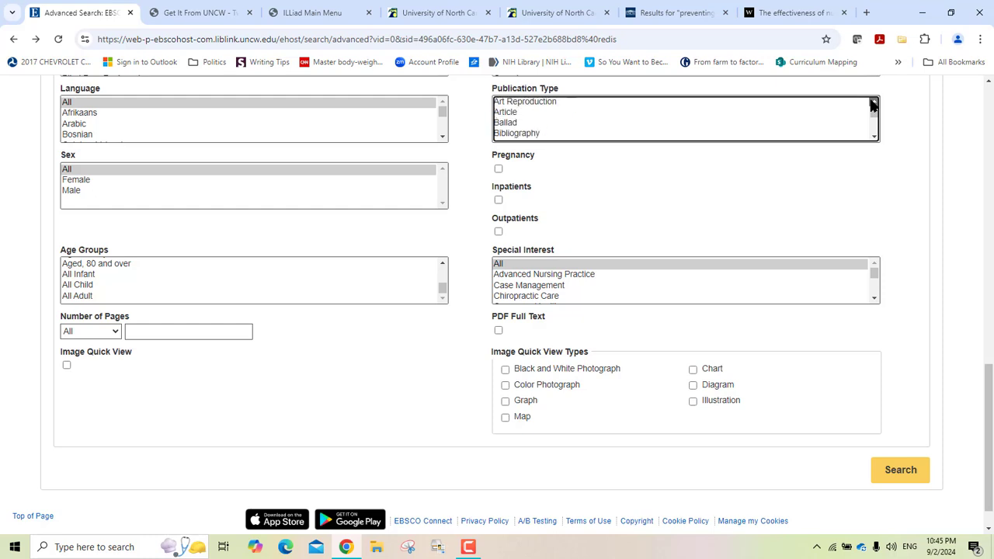
left_click(708, 103)
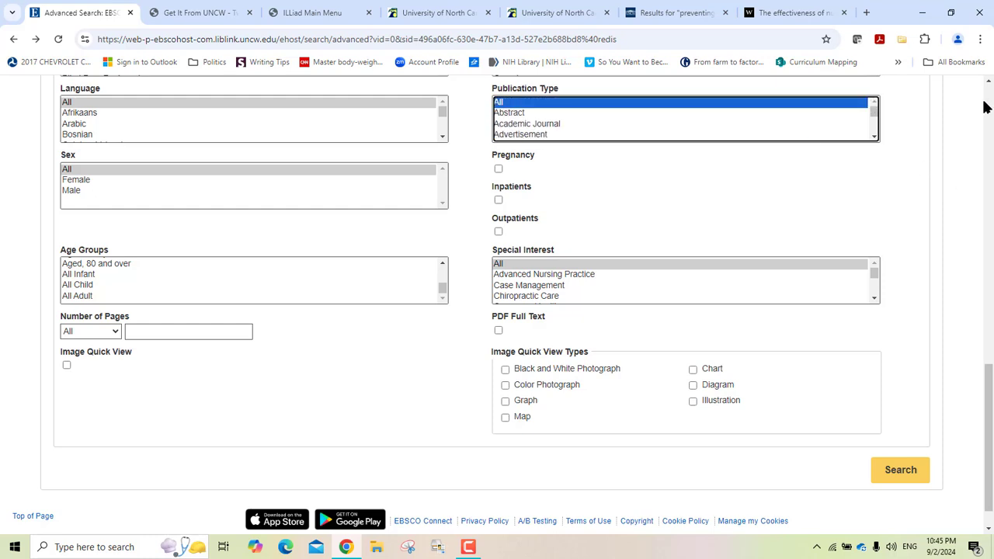
scroll(991, 105, "up", 15)
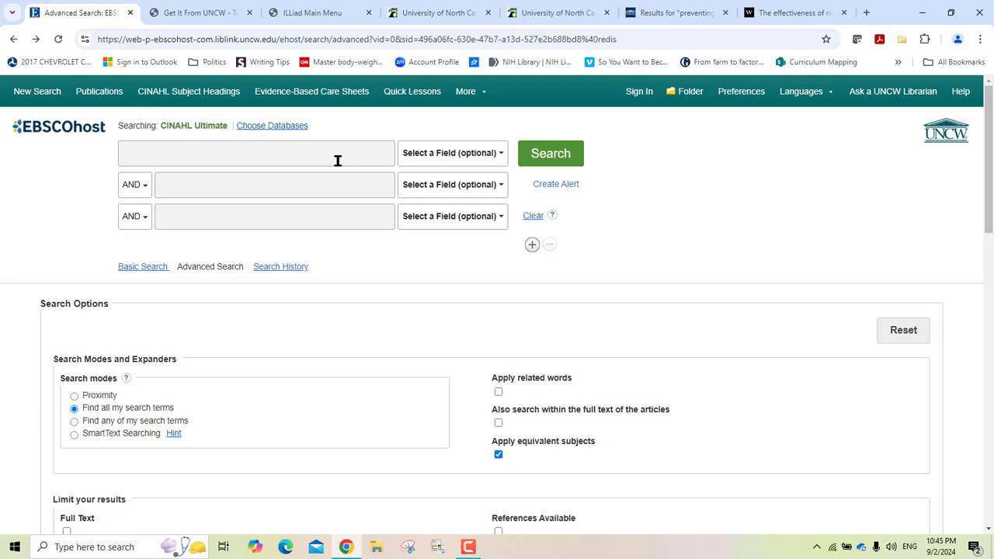
- Return to the Nursing library guide and open the Ovid Emcare database
left_click(13, 40)
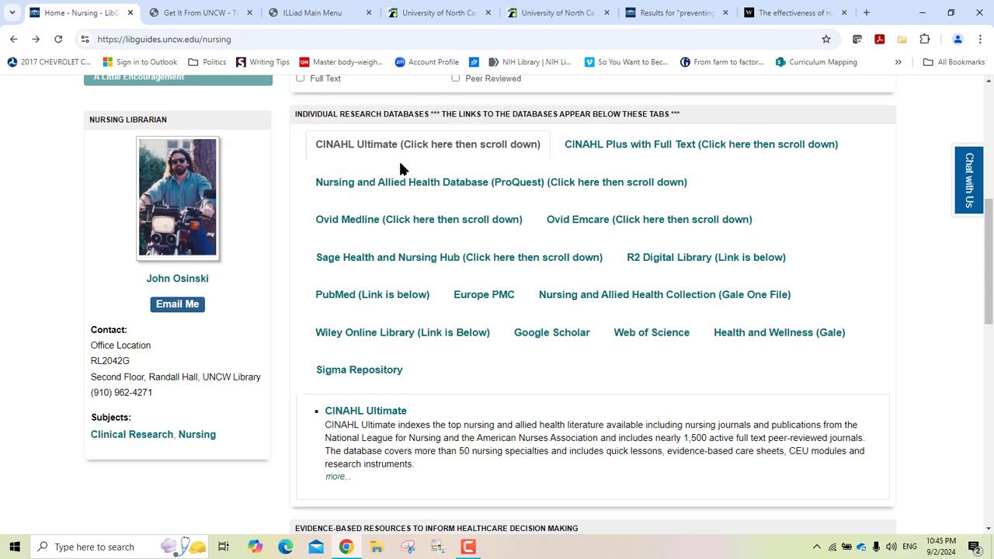
left_click(366, 216)
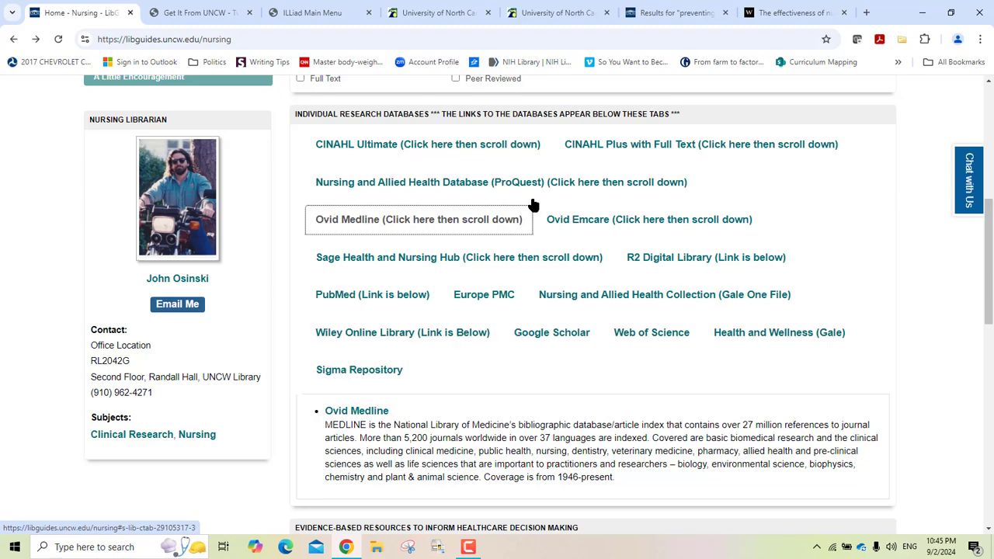
left_click(551, 219)
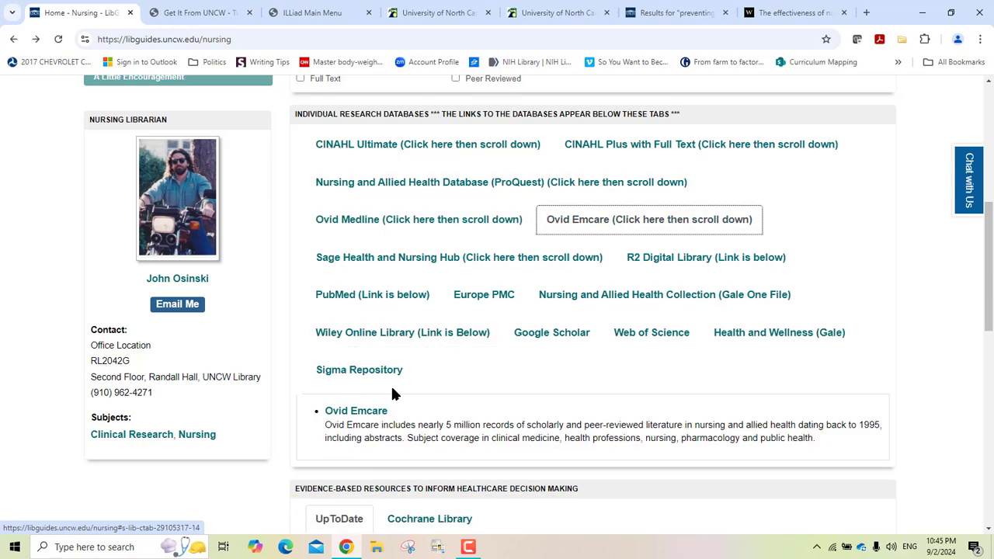
left_click(373, 410)
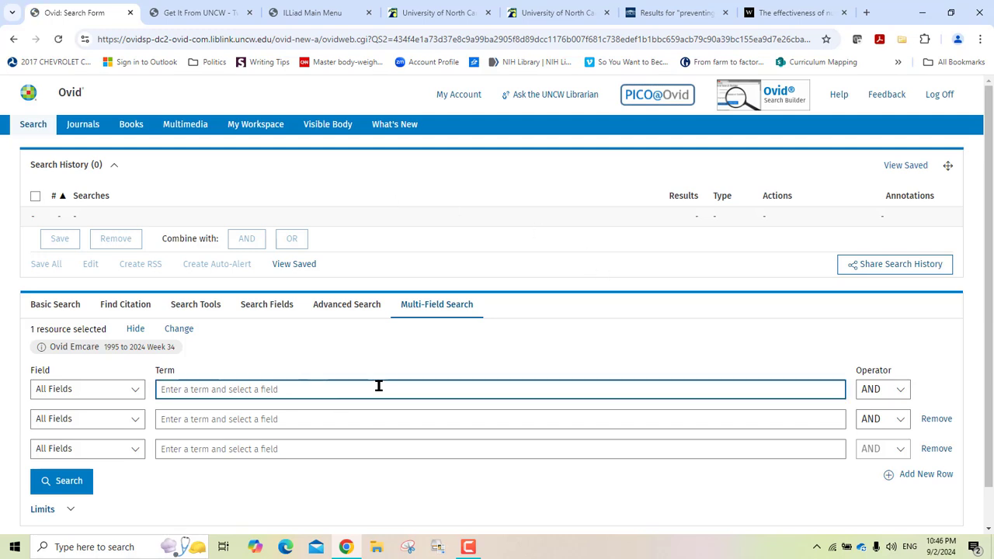
- Try OR and NOT in turn as the operator on the first row of the multi-field search
left_click(900, 395)
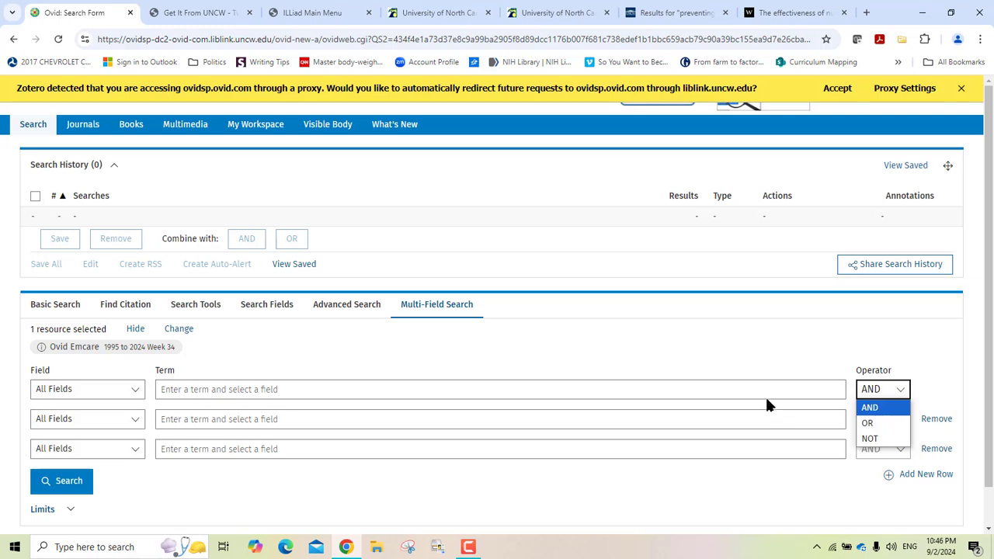
left_click(862, 424)
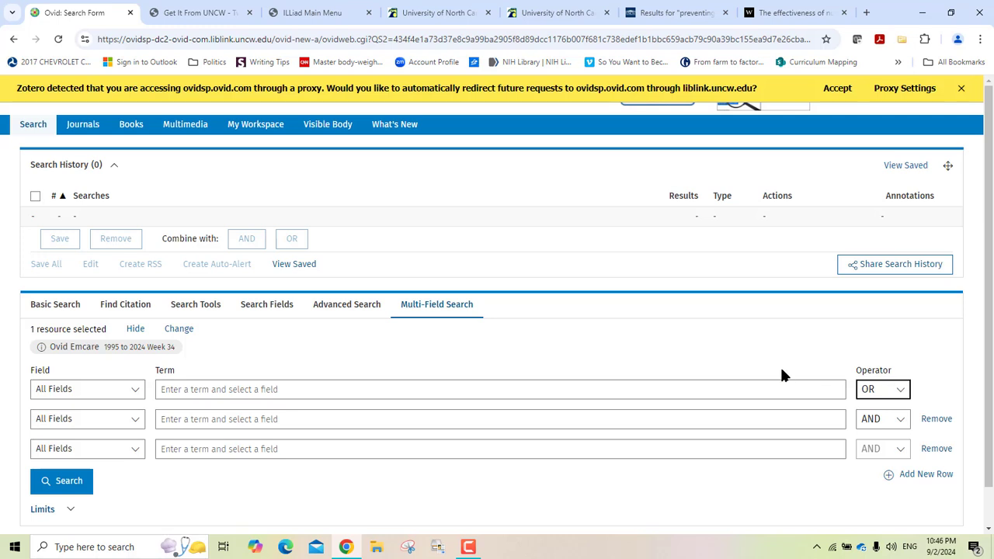
left_click(898, 391)
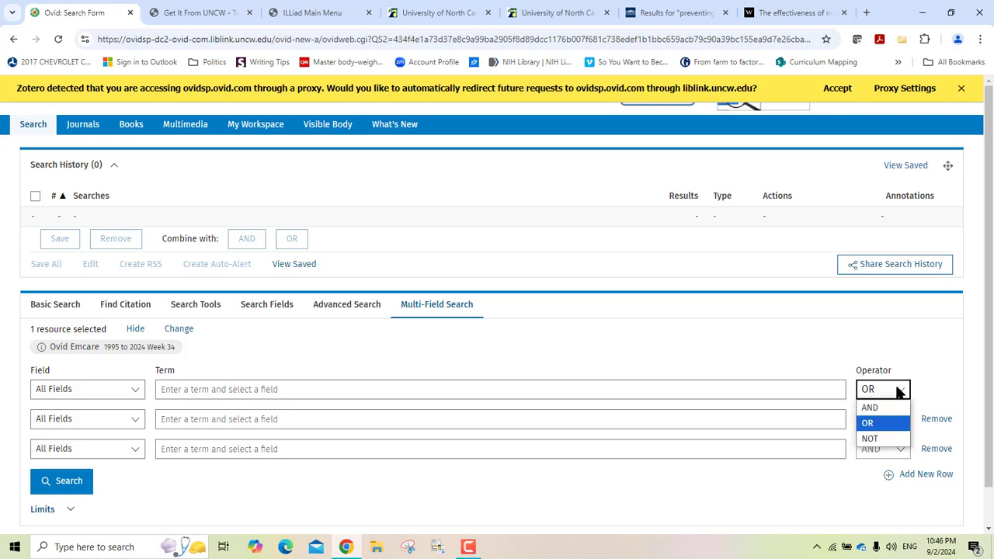
left_click(882, 439)
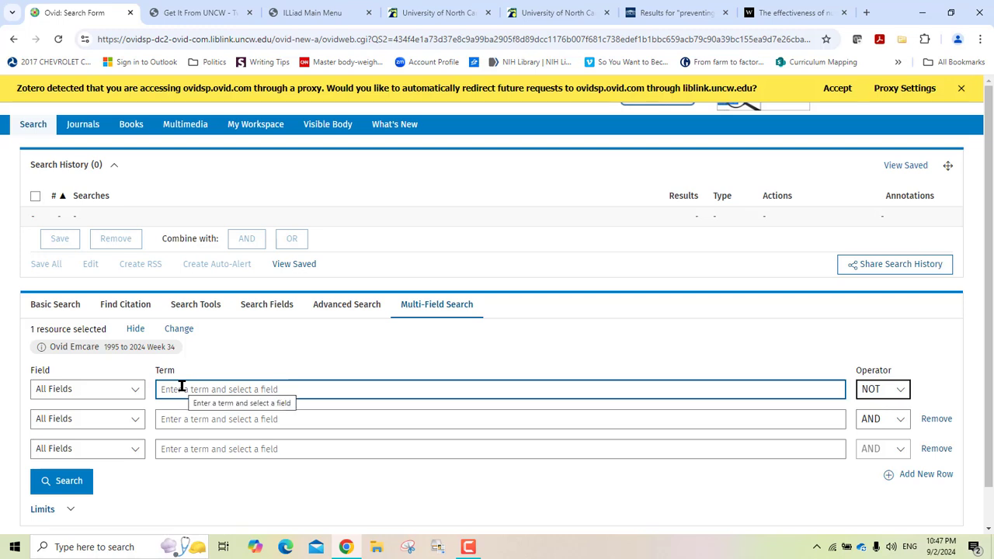
- Review the searchable fields for the first search row and set its field to Title
left_click(106, 389)
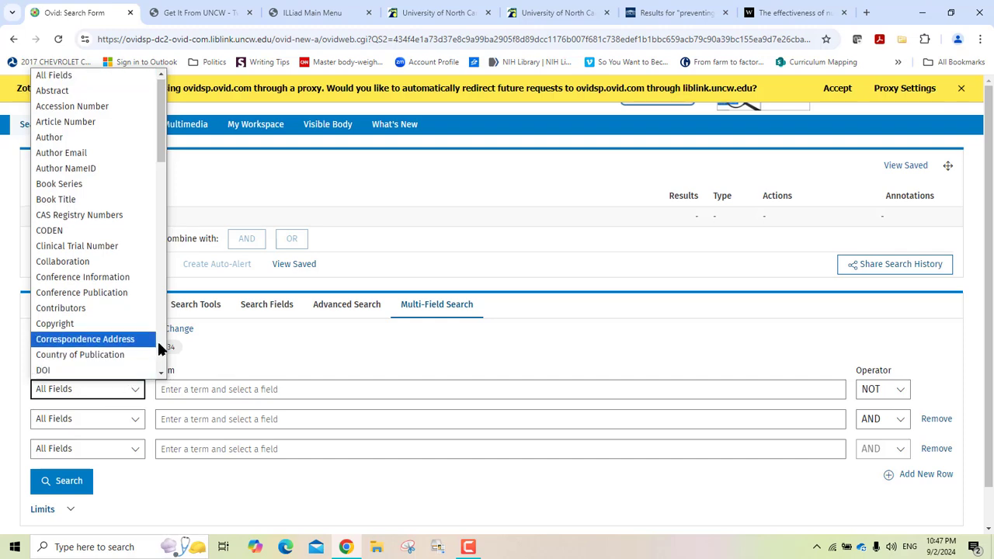
scroll(157, 343, "down", 3)
scroll(158, 348, "down", 3)
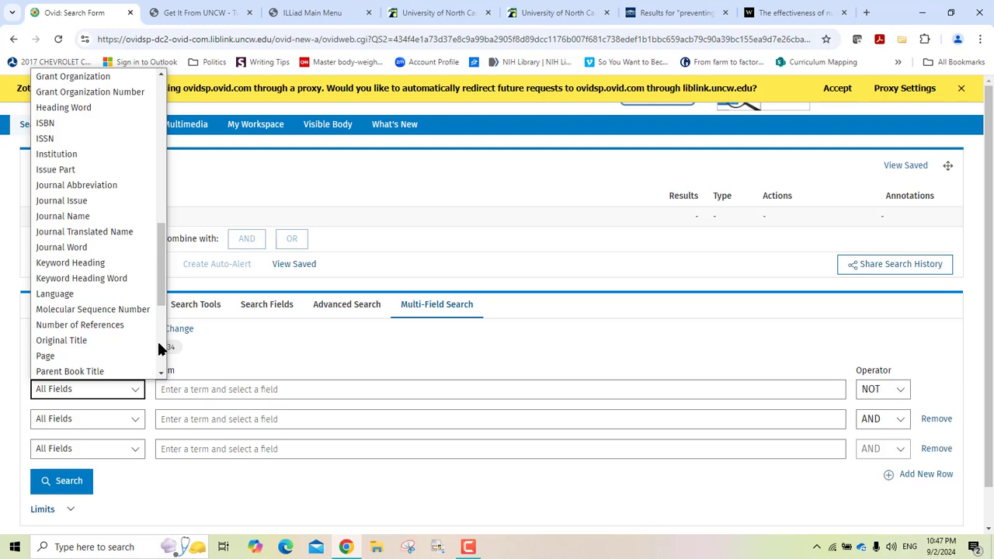
scroll(158, 349, "down", 3)
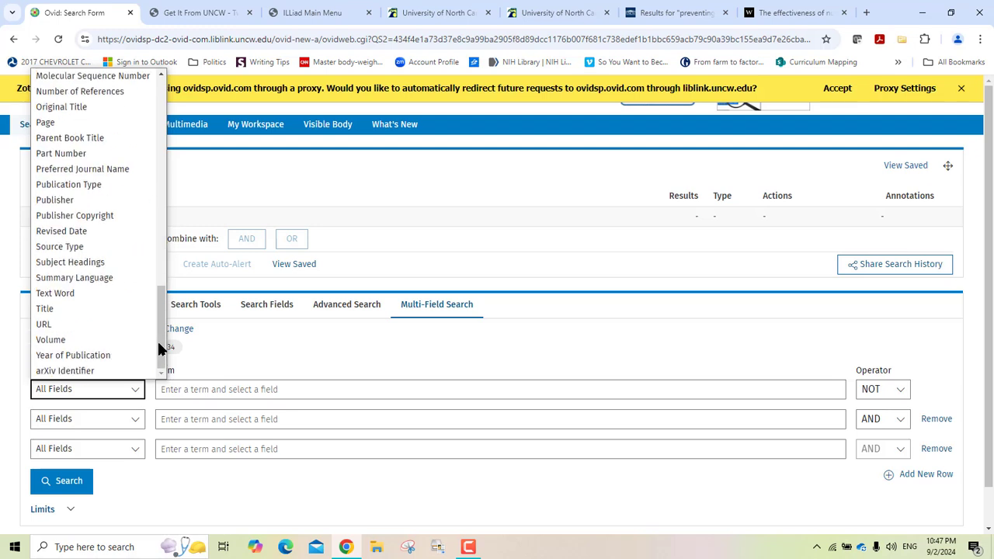
left_click(62, 310)
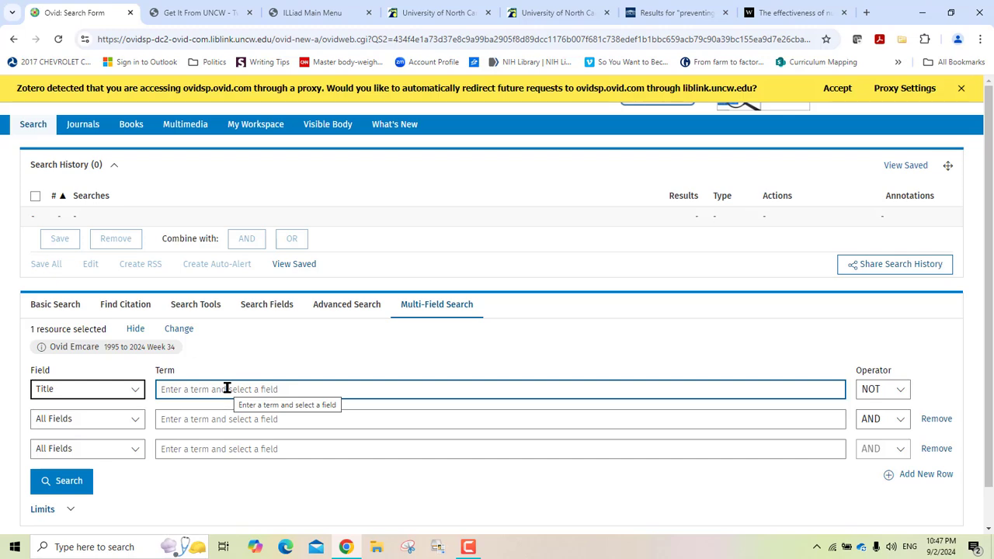
- Return to the Nursing library guide and look over the PubMed link, overview sheet and search tutorials
left_click(13, 40)
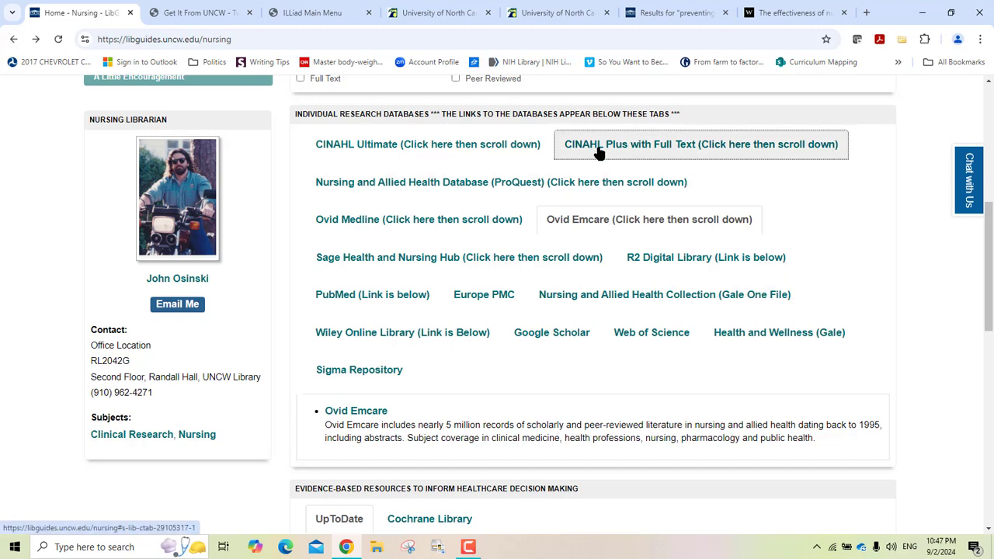
left_click(373, 144)
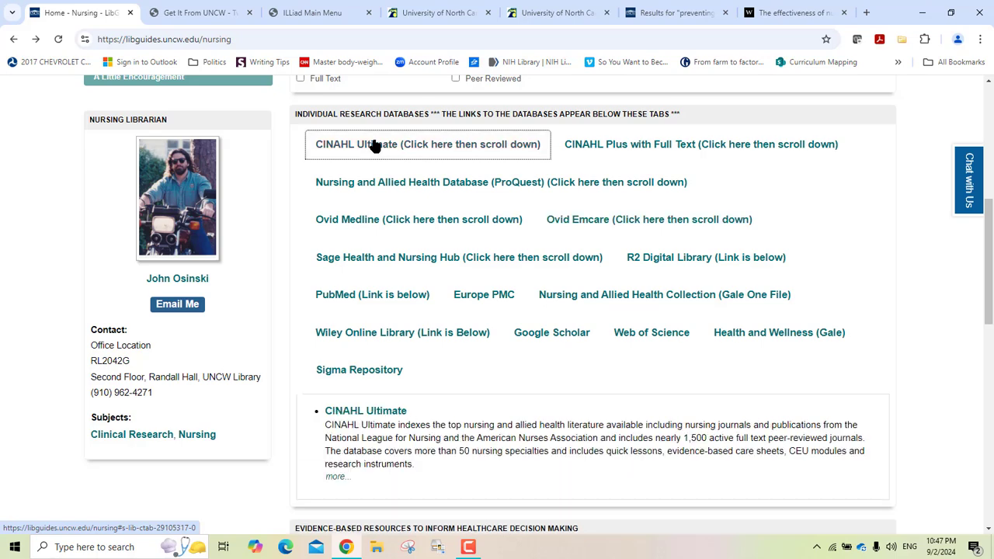
left_click(372, 299)
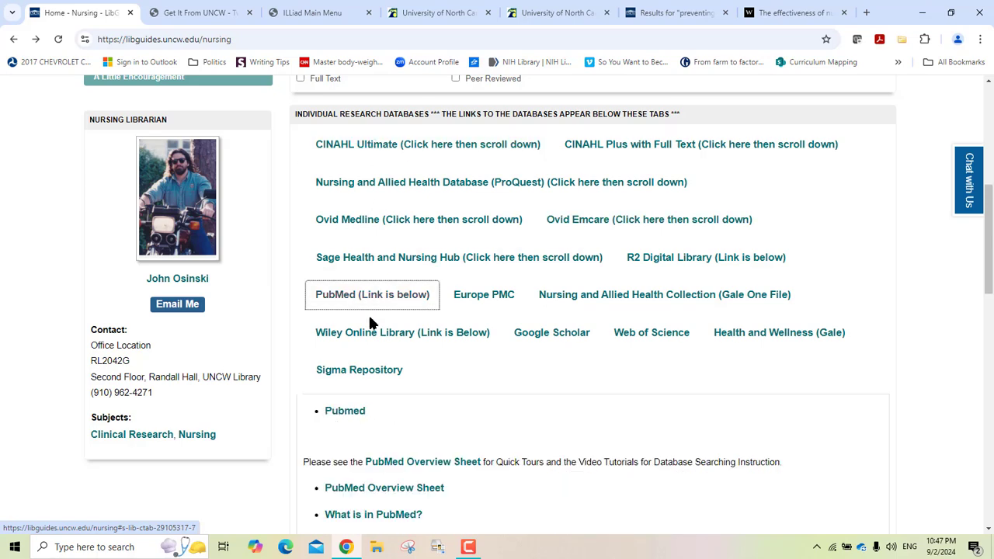
left_click(988, 531)
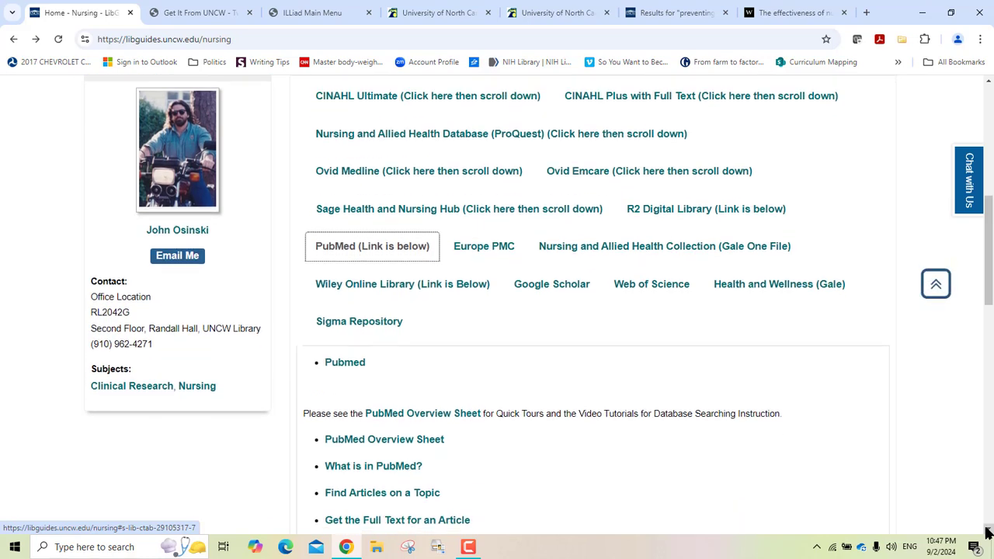
left_click(988, 531)
left_click(988, 532)
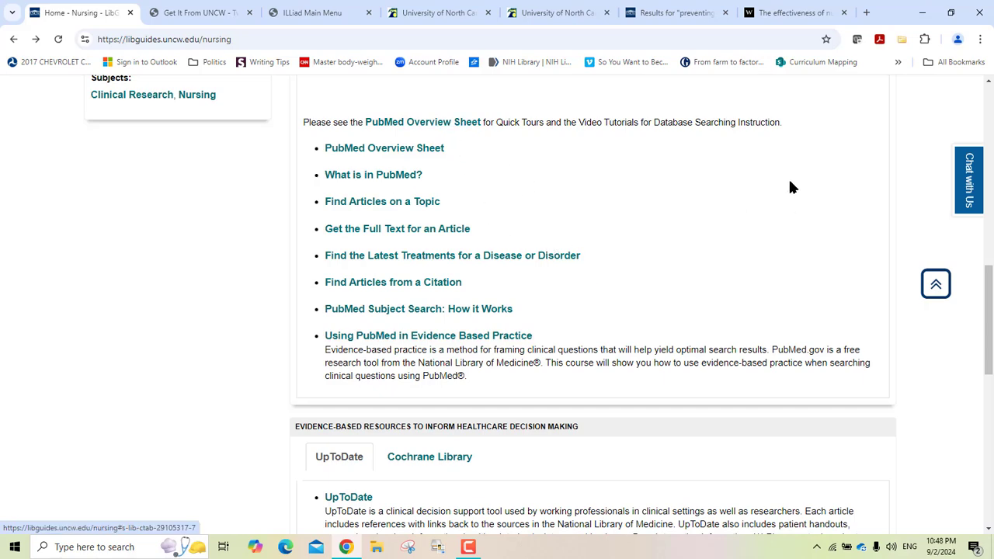
left_click(988, 82)
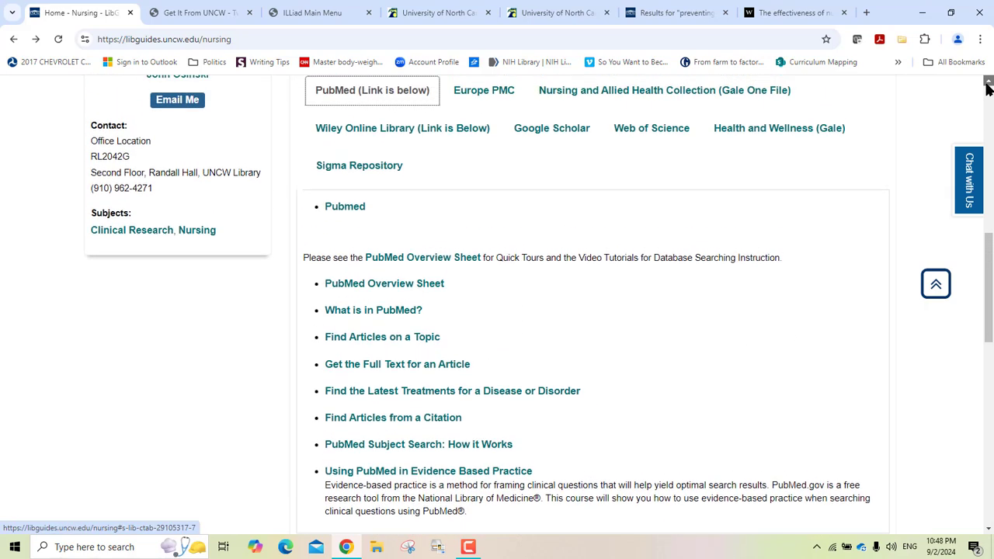
left_click(988, 83)
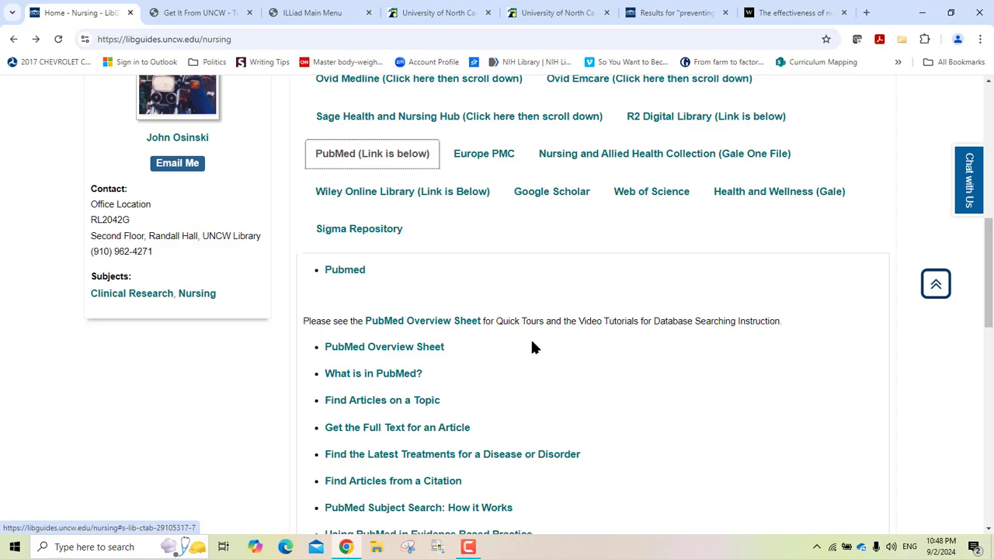
- Open UpToDate from the guide's evidence-based resources for healthcare decision making
left_click(988, 533)
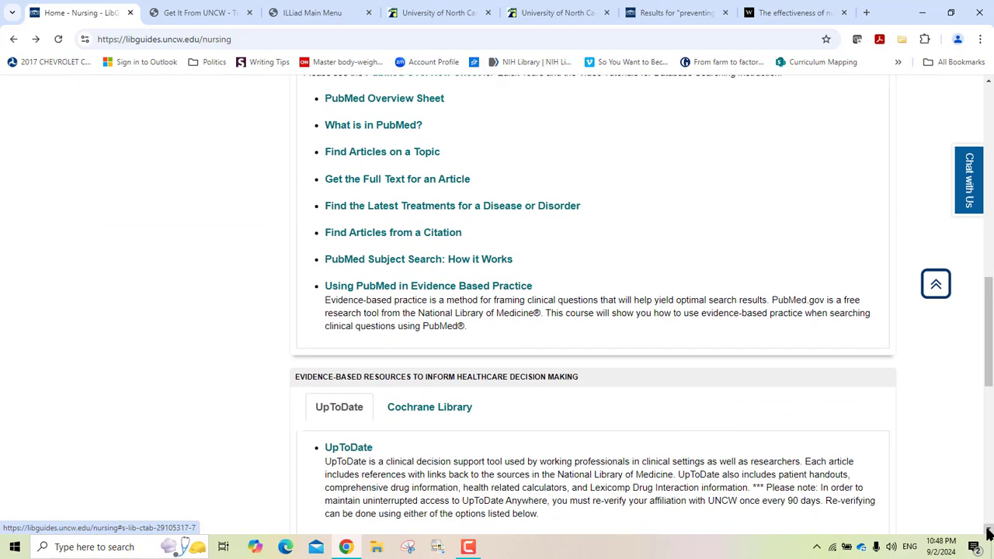
left_click(988, 532)
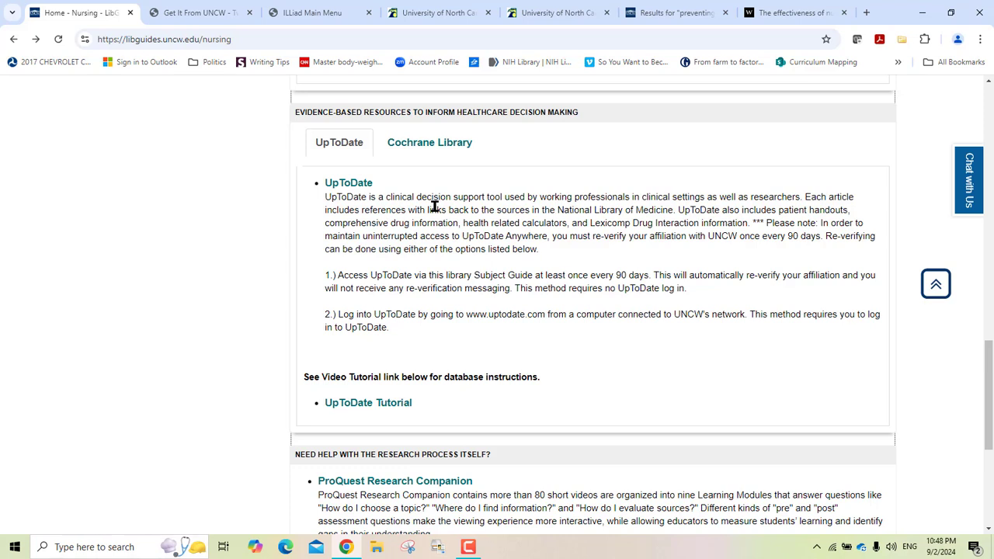
left_click(348, 187)
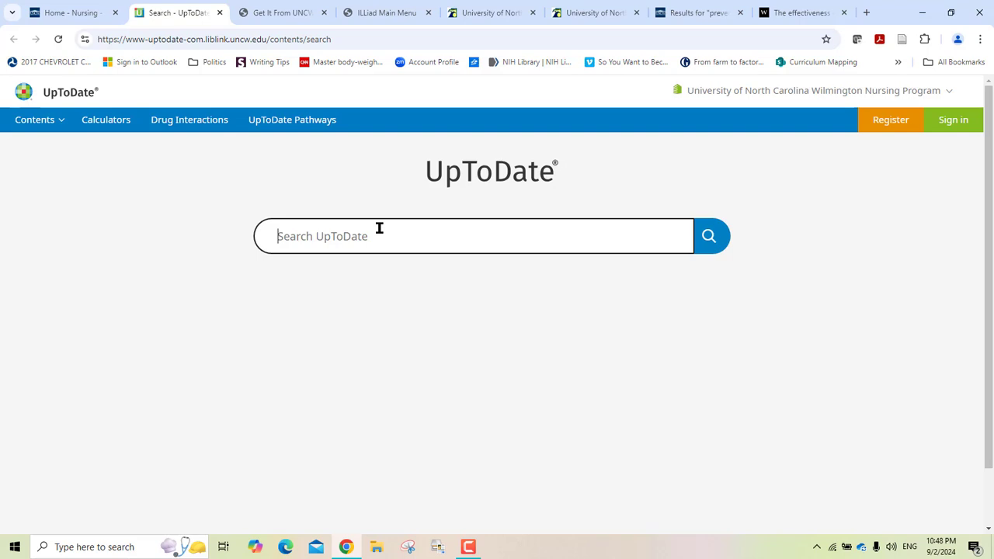
- Search UpToDate for "hypertension"
type("hypert")
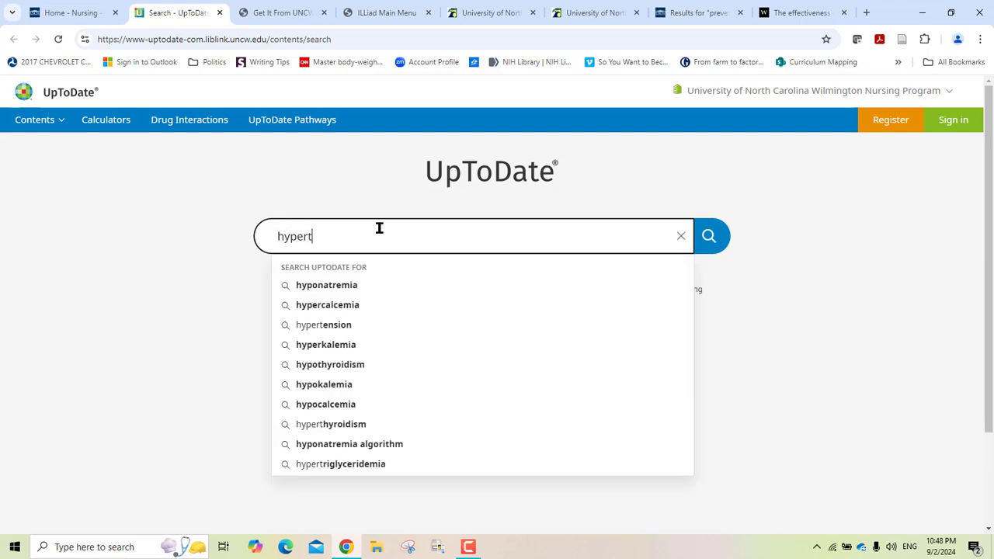
type("ension")
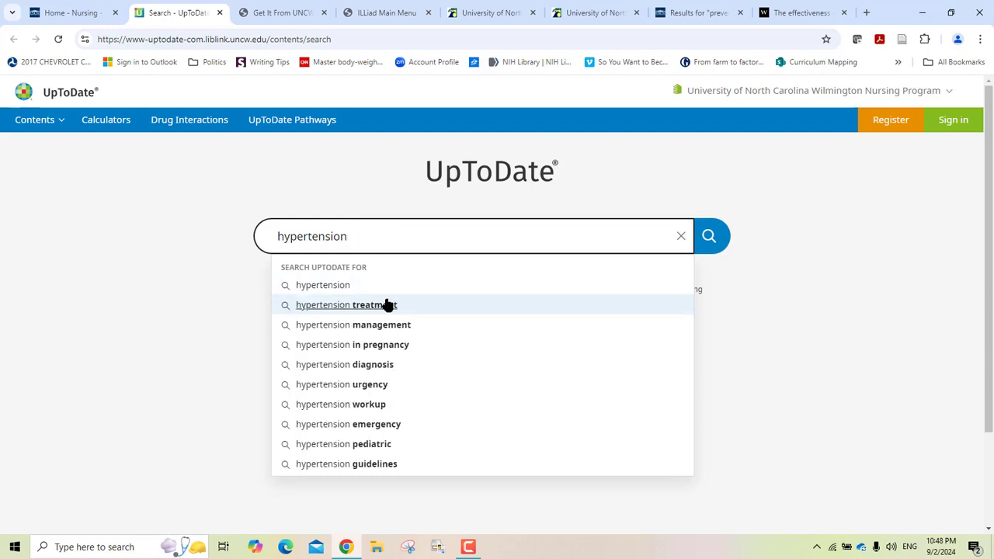
left_click(709, 237)
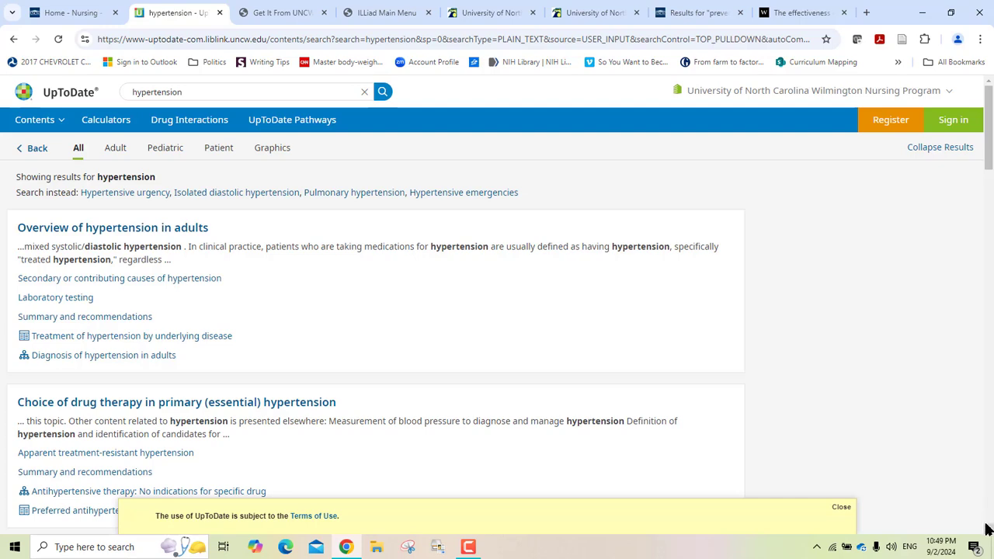
- Look through the hypertension results, open the topic "Overview of hypertension in adults" and view its reference list
scroll(989, 528, "down", 2)
scroll(989, 528, "down", 4)
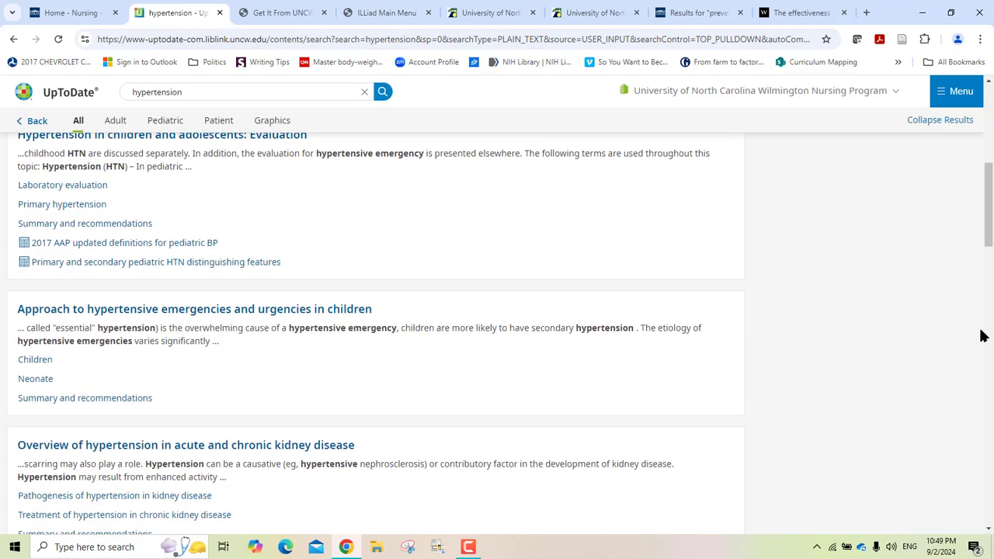
left_click(989, 118)
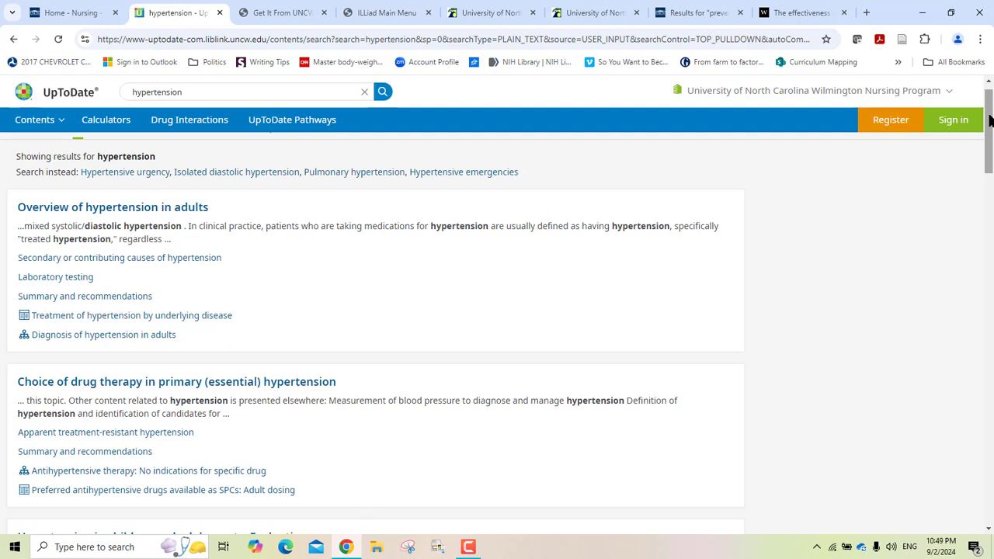
left_click(148, 206)
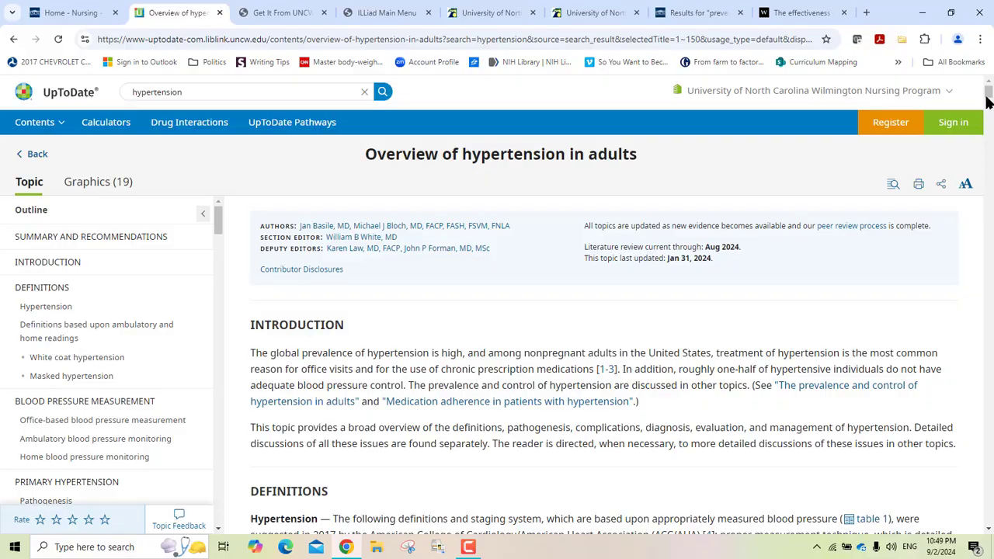
left_click_drag(988, 93, 989, 457)
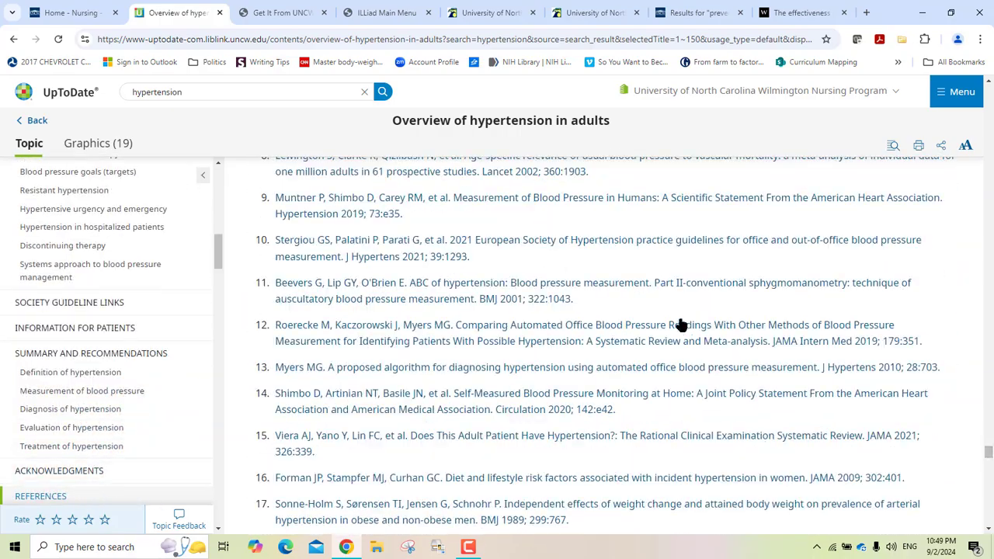
- Open the PubMed record for reference 10 of the hypertension overview and return UpToDate to its empty search page
left_click(498, 246)
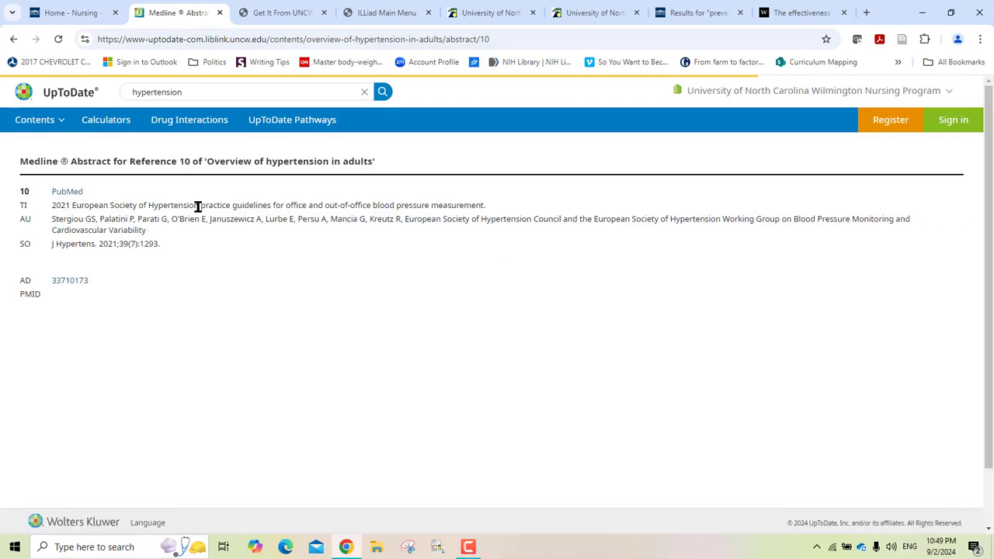
left_click(68, 192)
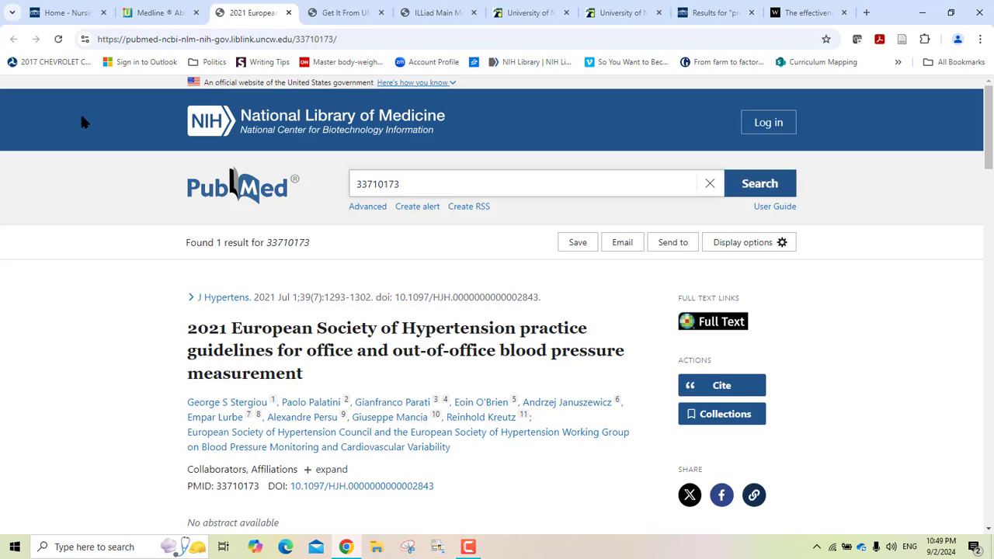
left_click(131, 22)
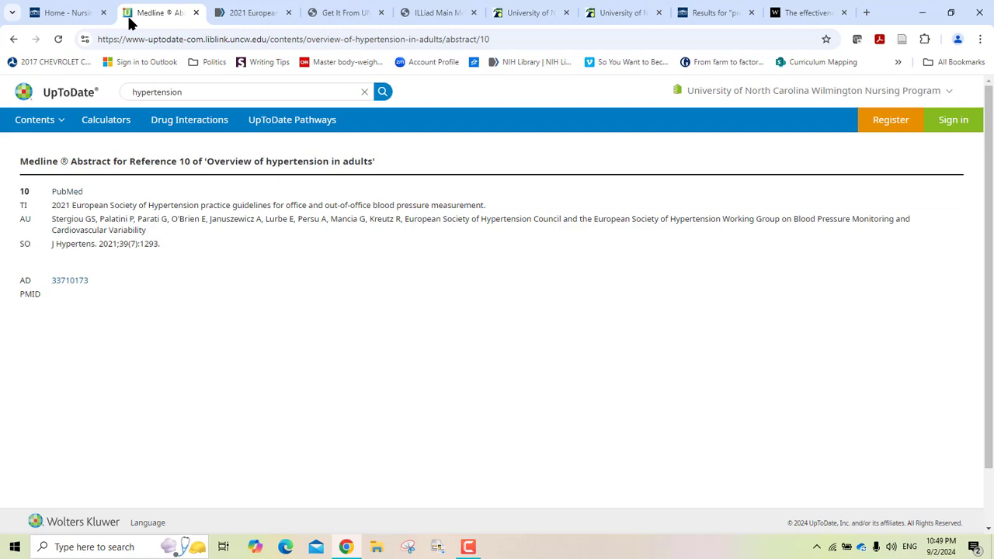
left_click(14, 39)
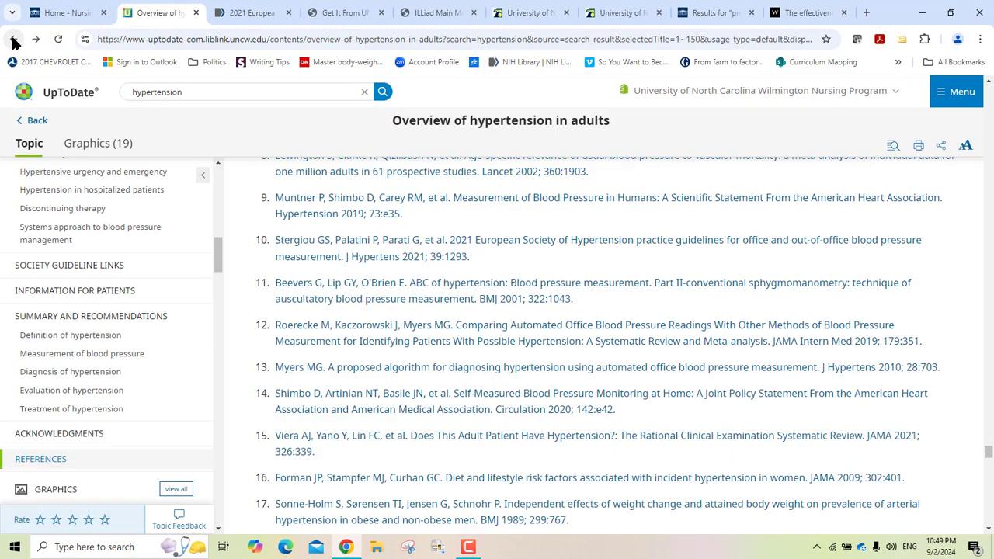
left_click(13, 38)
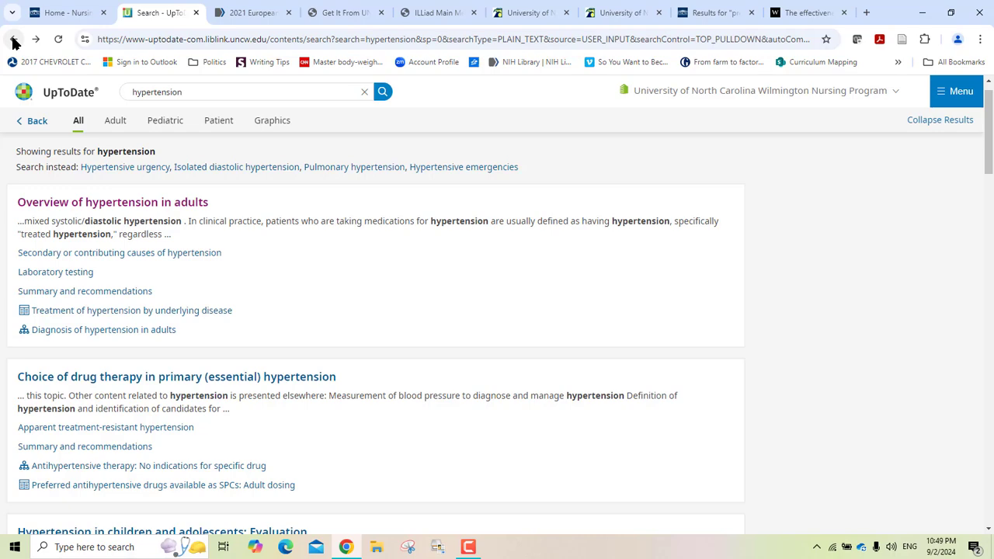
left_click(13, 39)
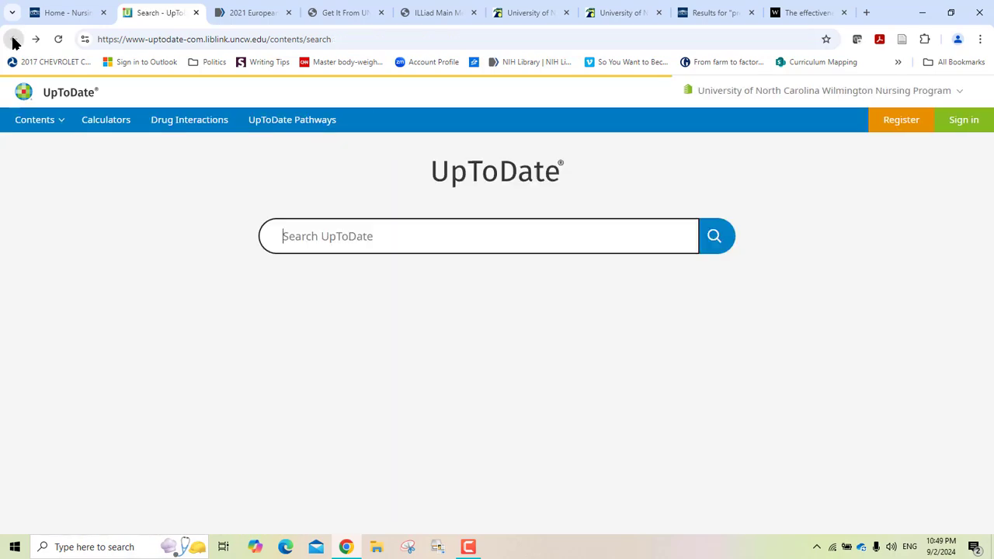
- Return to the Nursing library guide and look over the resources for help with the research process
left_click(55, 19)
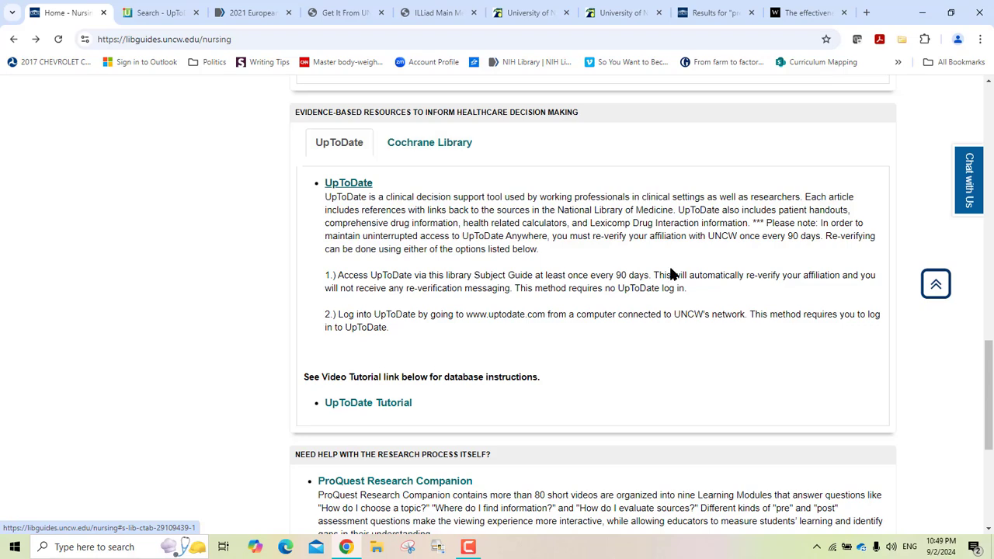
left_click(988, 530)
scroll(988, 530, "down", 3)
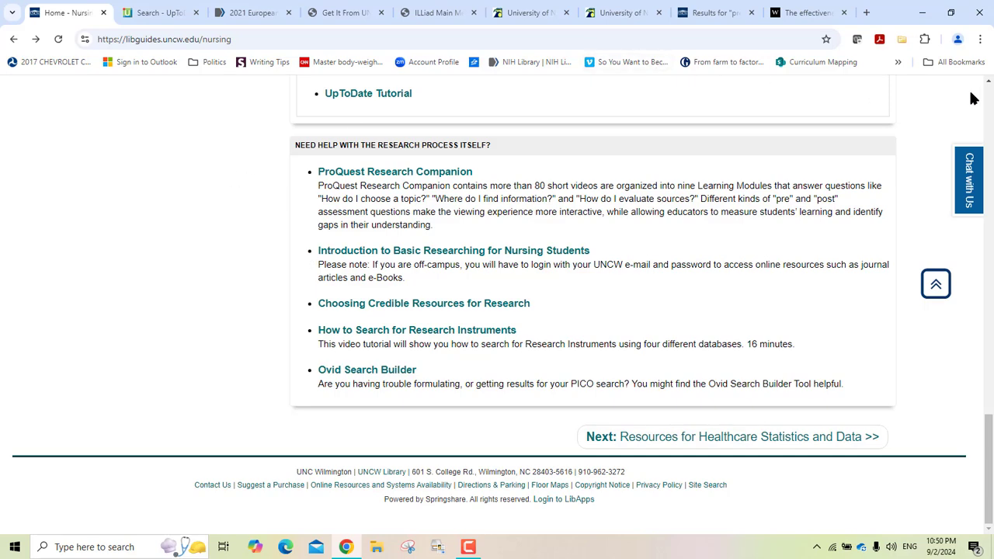
scroll(988, 101, "up", 20)
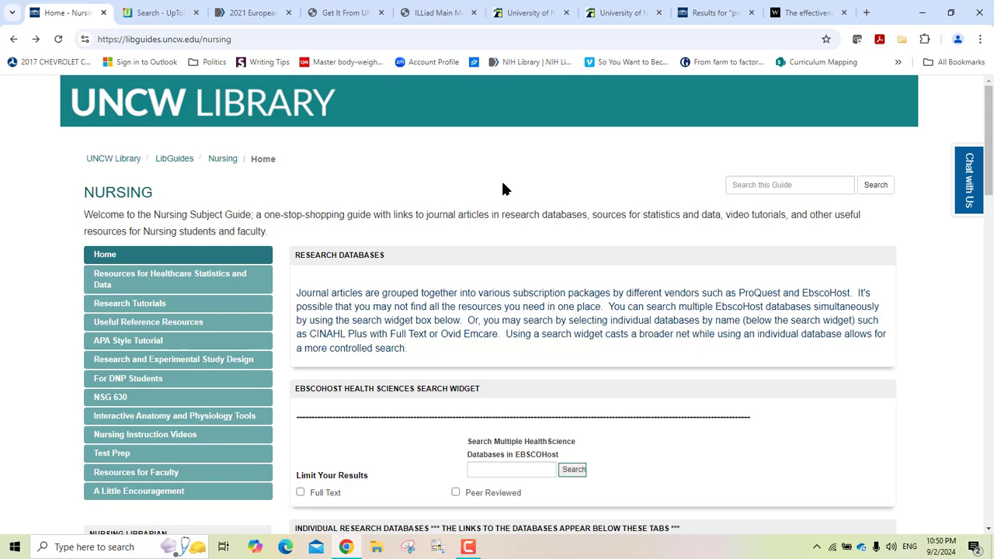
- Open Resources for Healthcare Statistics and Data and view its International, National, State and County/Local sources
left_click(200, 281)
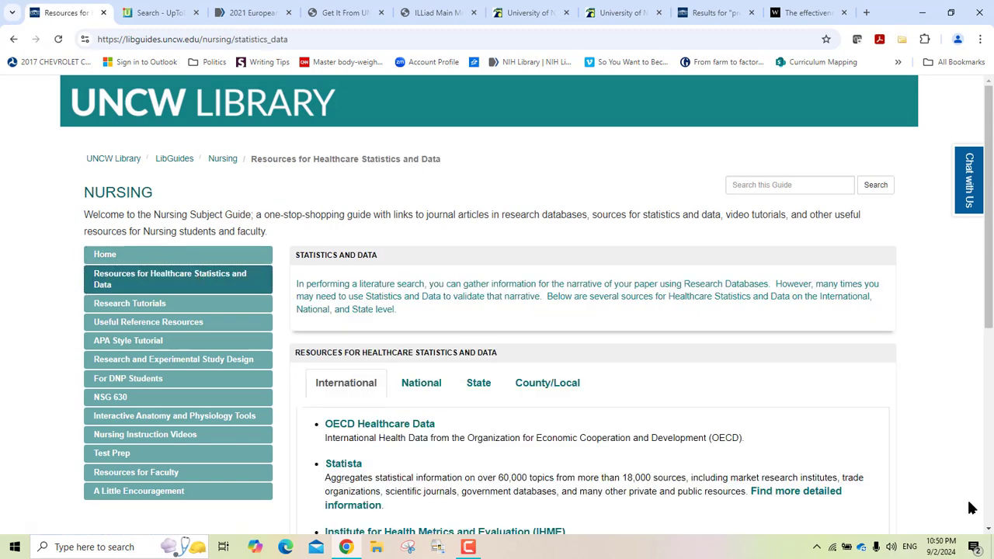
left_click(989, 531)
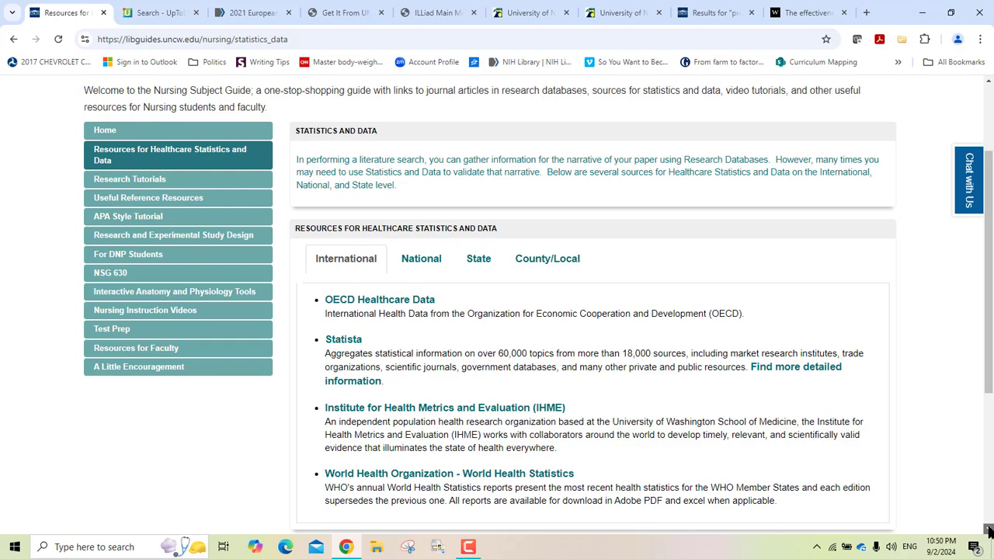
left_click(989, 530)
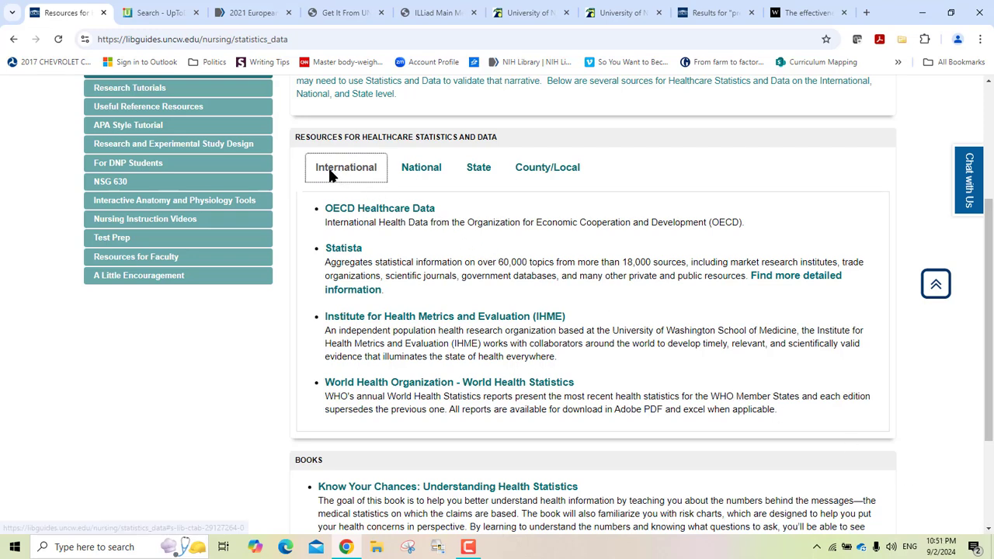
left_click(412, 170)
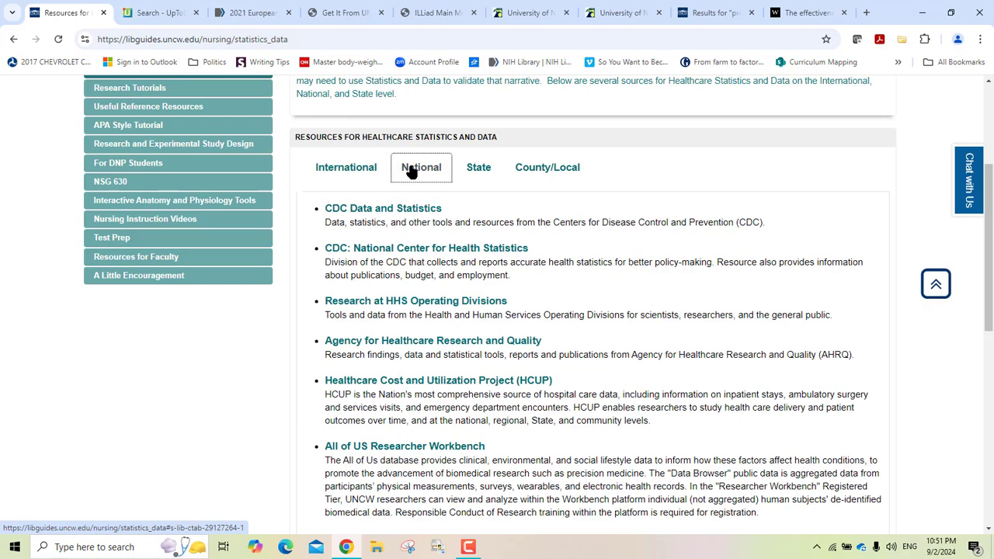
left_click(465, 169)
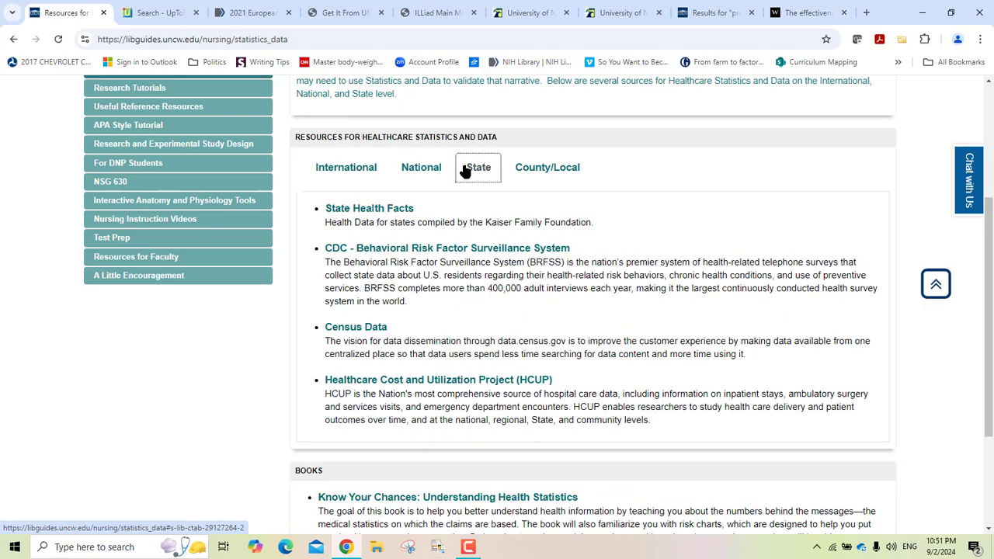
left_click(531, 173)
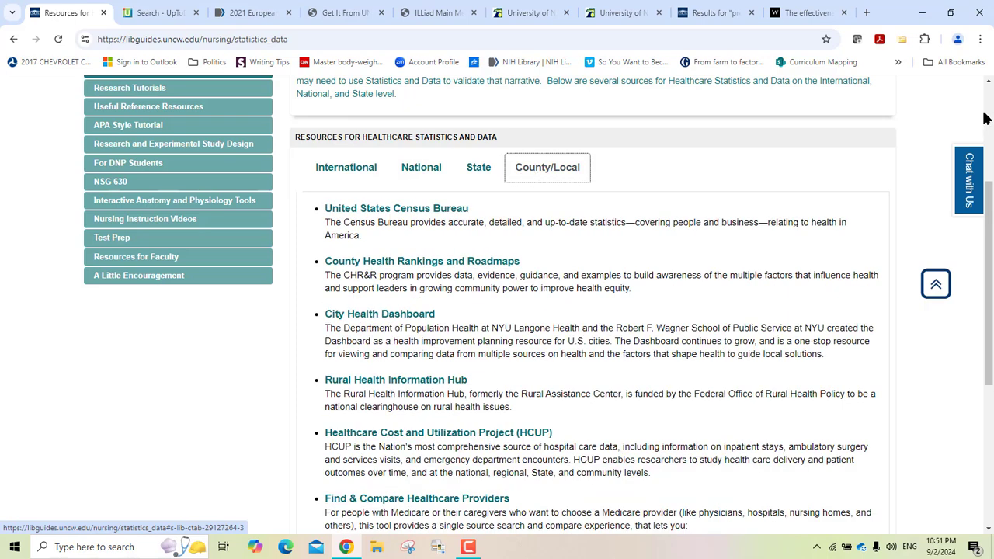
scroll(593, 232, "up", 3)
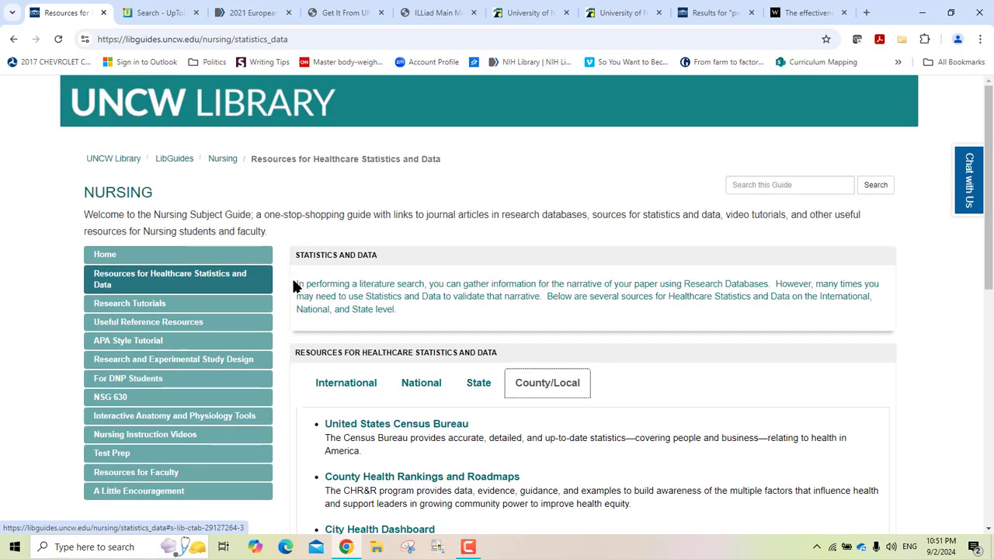
- Look through the guide's Research Tutorials page and its Useful Reference Resources page
left_click(202, 306)
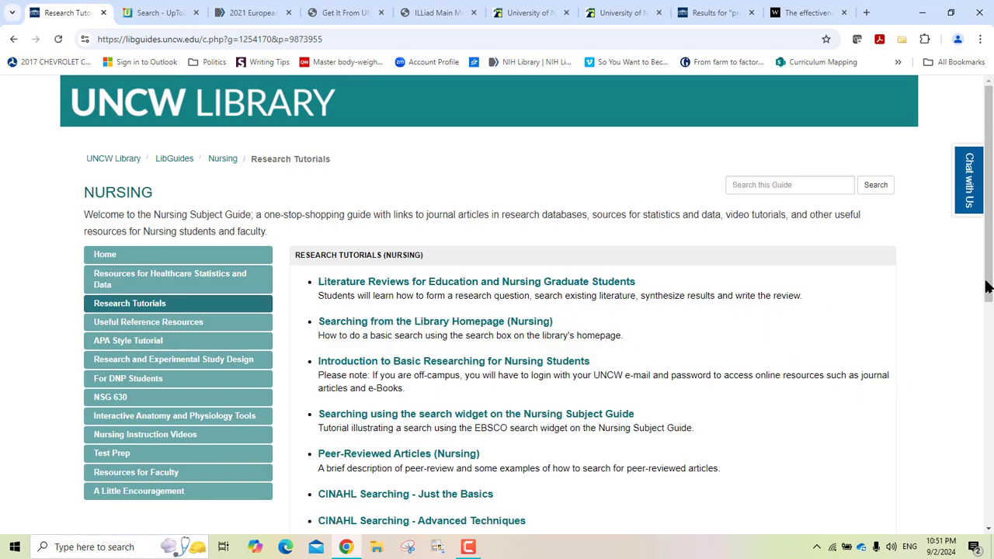
left_click_drag(987, 288, 990, 365)
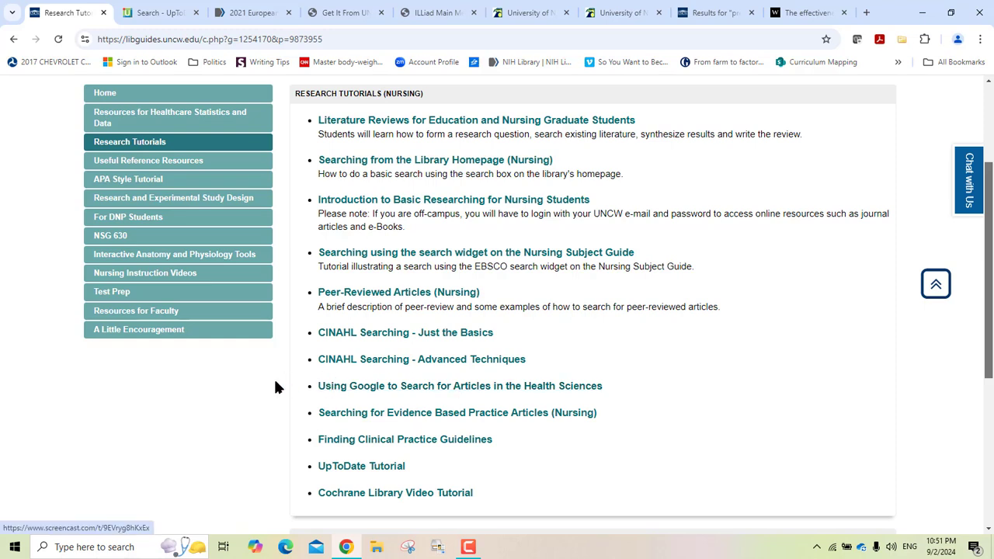
left_click(172, 165)
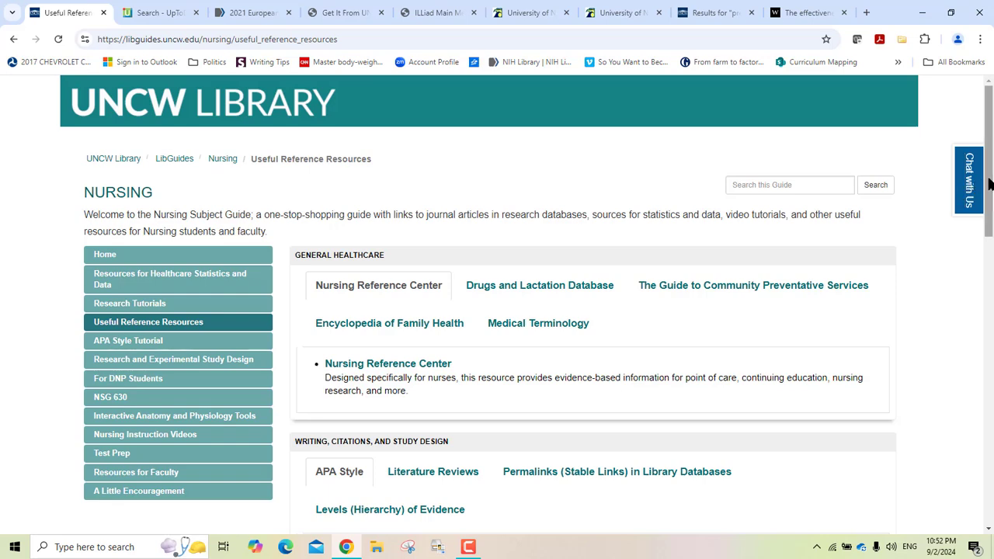
left_click_drag(991, 183, 991, 223)
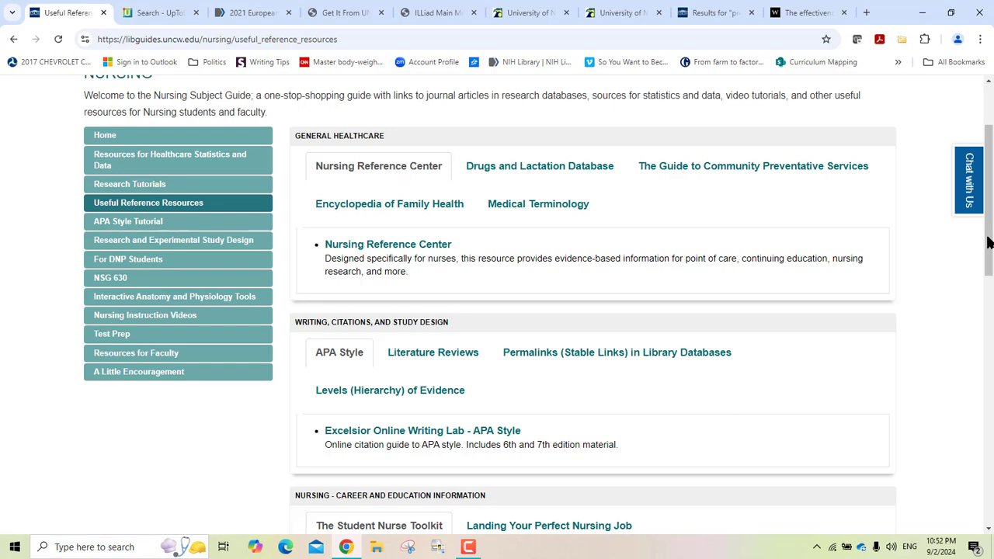
left_click_drag(988, 243, 987, 359)
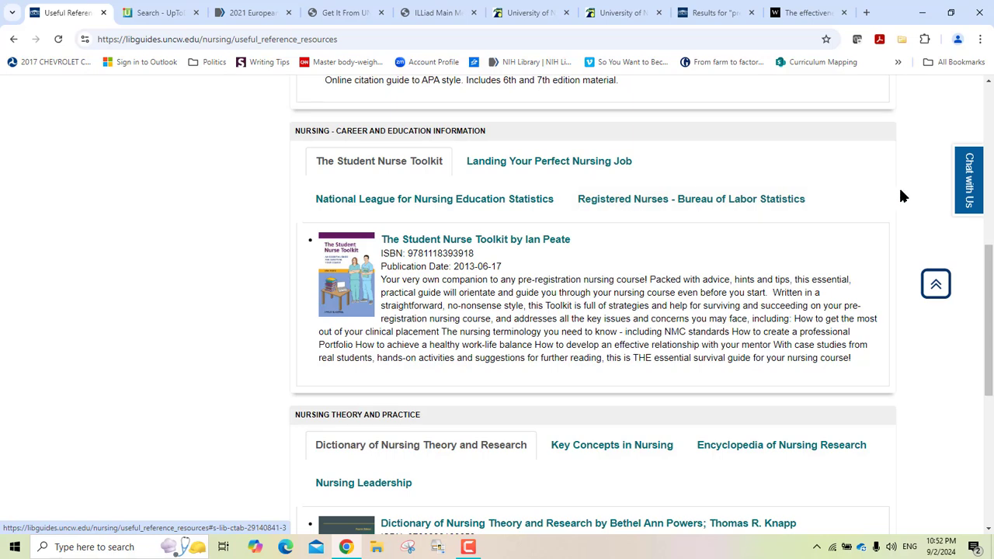
left_click_drag(990, 310, 987, 464)
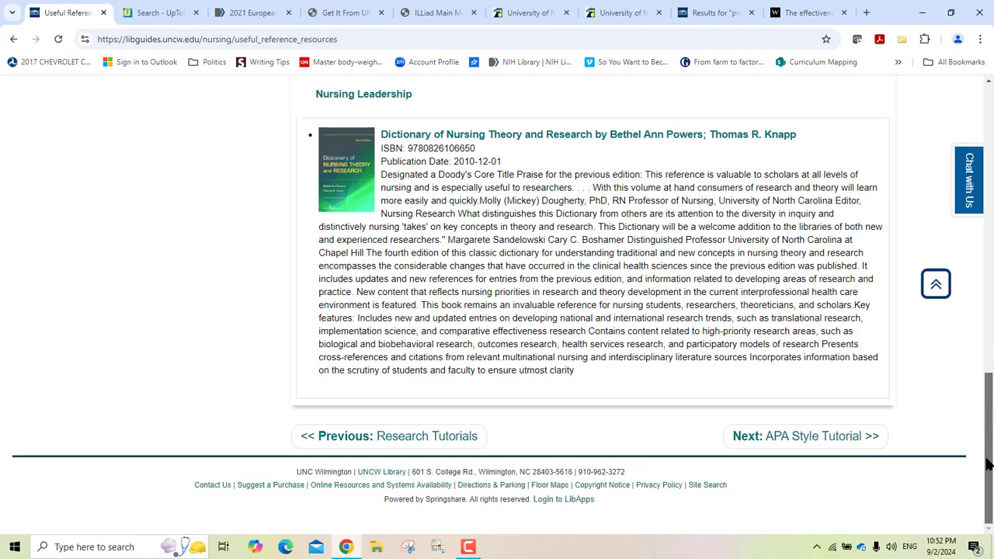
- View the guide's APA Style Tutorial page and its Research and Experimental Study Design page
left_click(828, 440)
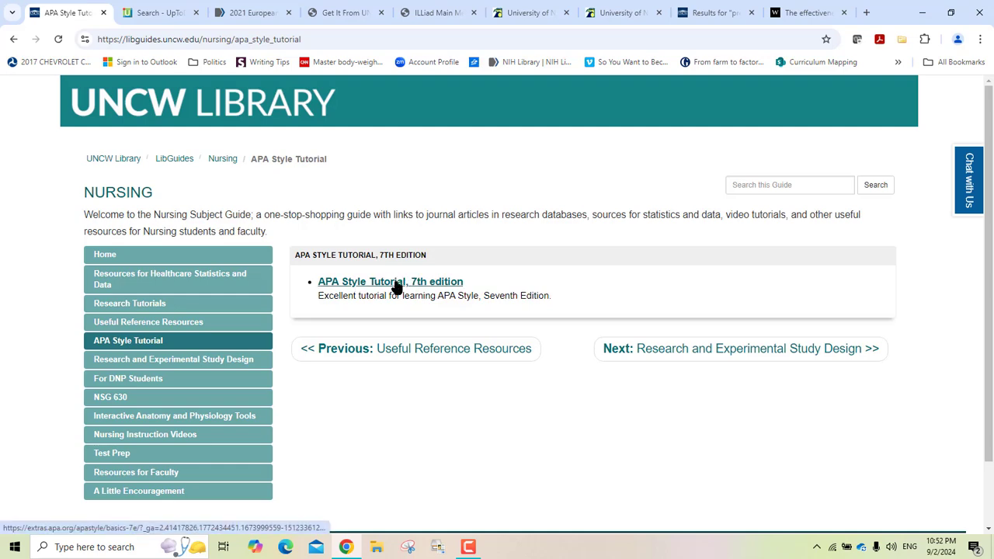
left_click(200, 362)
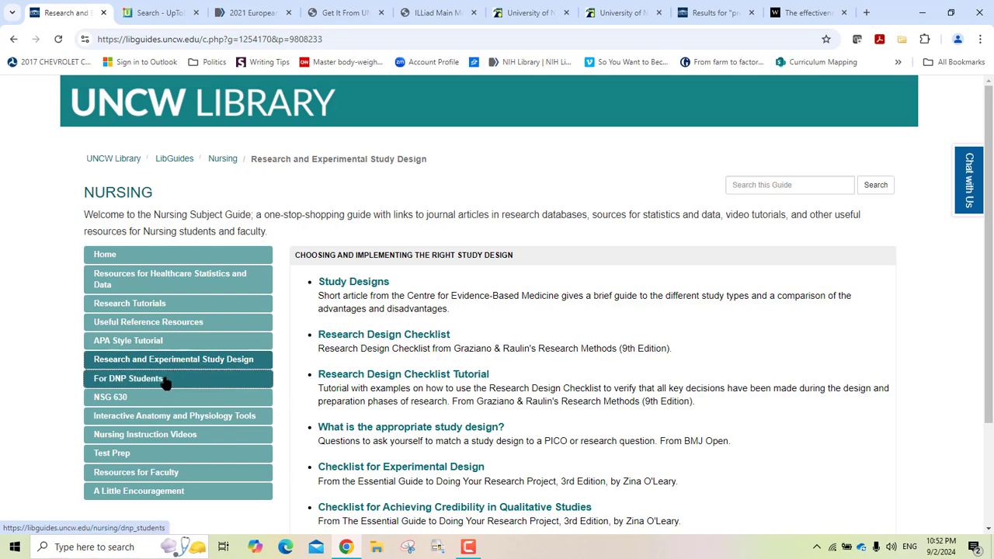
- Open the For DNP Students page and look over its suggested books
left_click(165, 380)
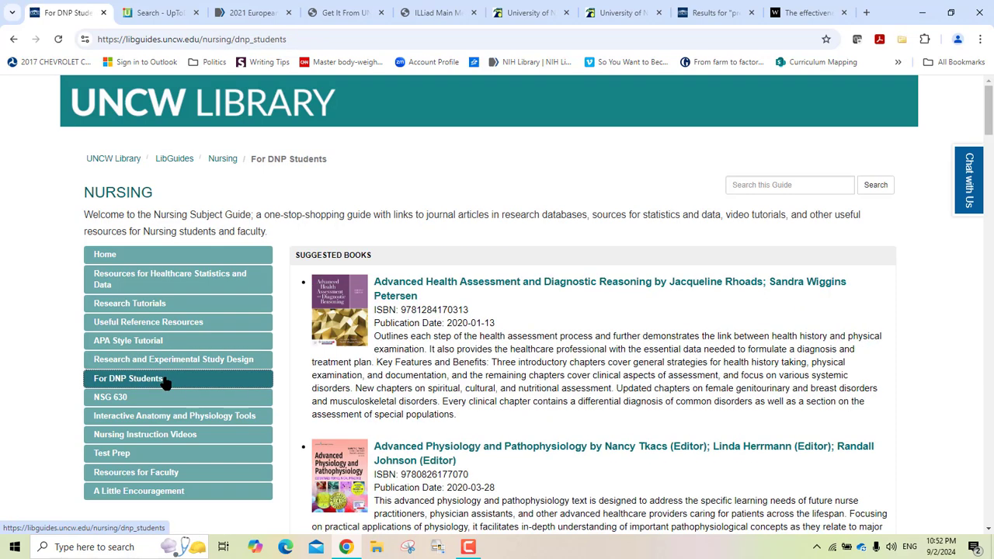
left_click(989, 531)
left_click(988, 531)
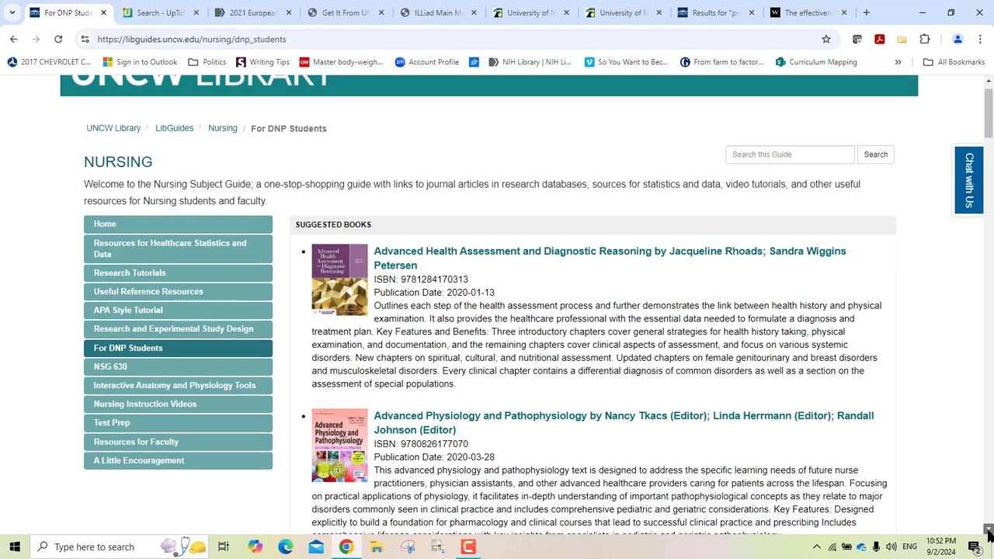
left_click(989, 530)
left_click(988, 530)
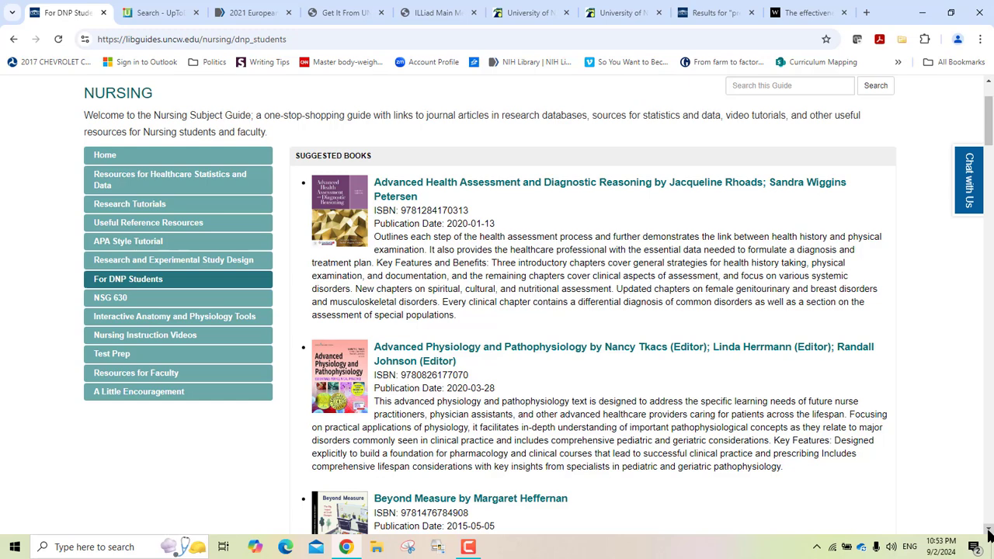
left_click(989, 531)
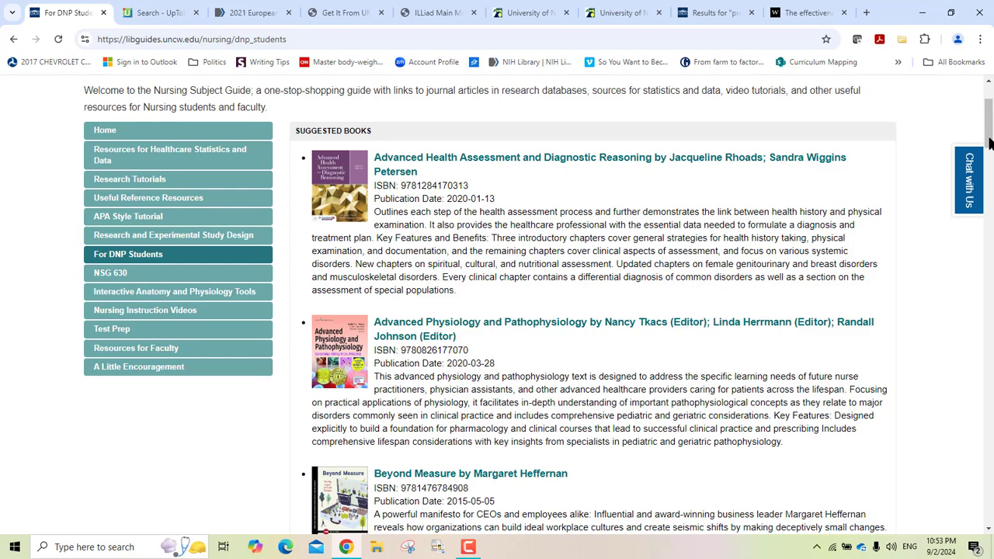
mouse_move(991, 143)
left_mouse_down()
mouse_move(991, 384)
mouse_move(990, 138)
left_mouse_up()
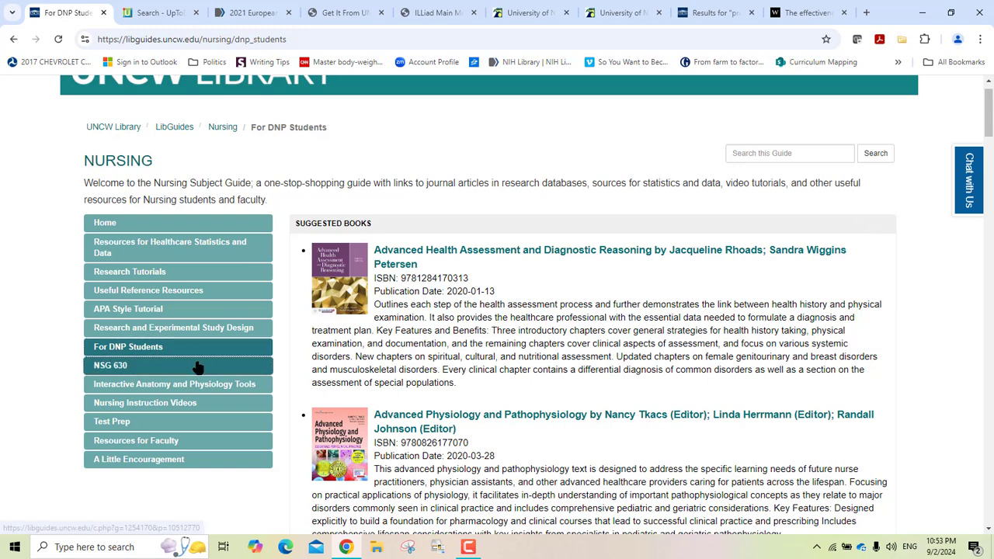
- View the suggested books for NSG 630 and the Visible Body resources under Interactive Anatomy and Physiology Tools
left_click(146, 367)
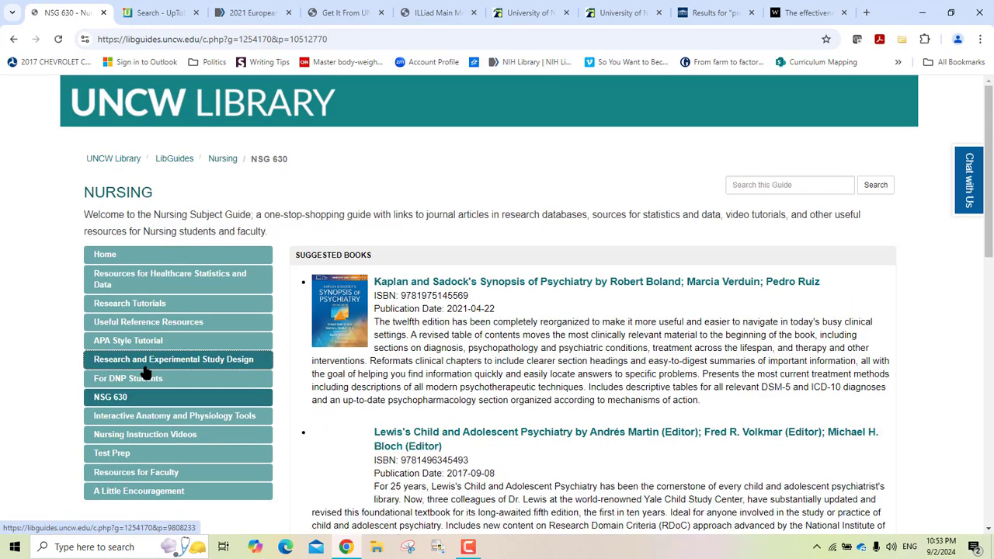
left_click(155, 418)
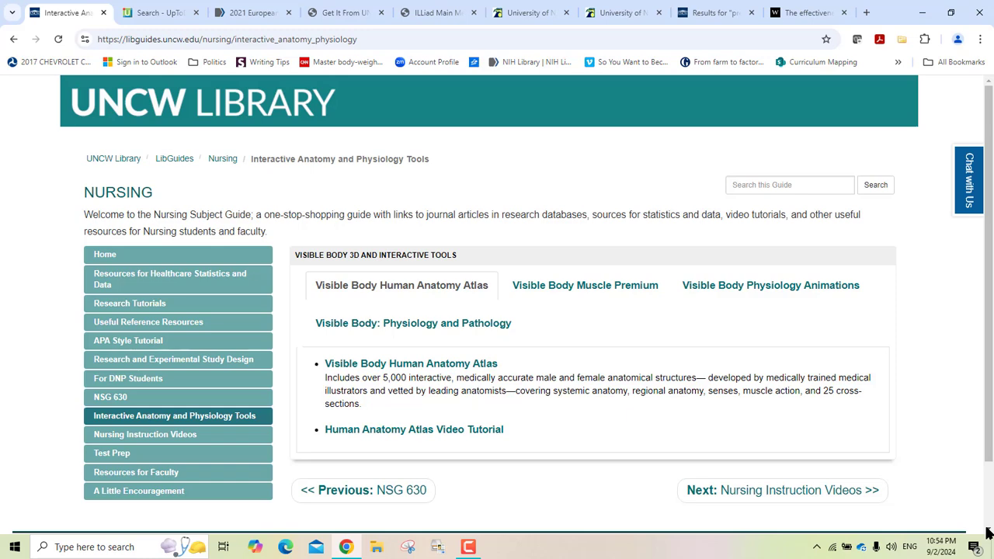
scroll(989, 533, "down", 2)
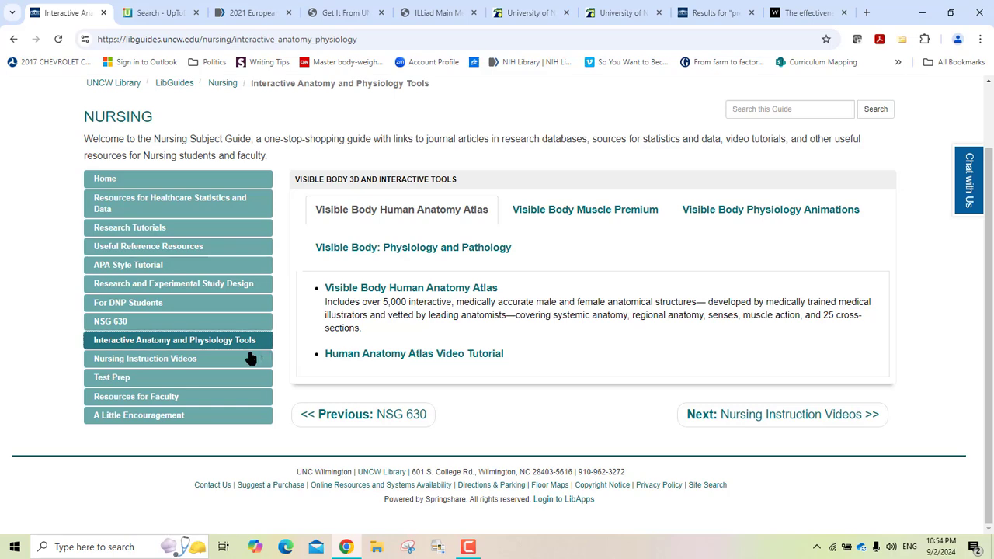
- View the guide's Nursing Instruction Videos page and open its Test Prep page
left_click(218, 362)
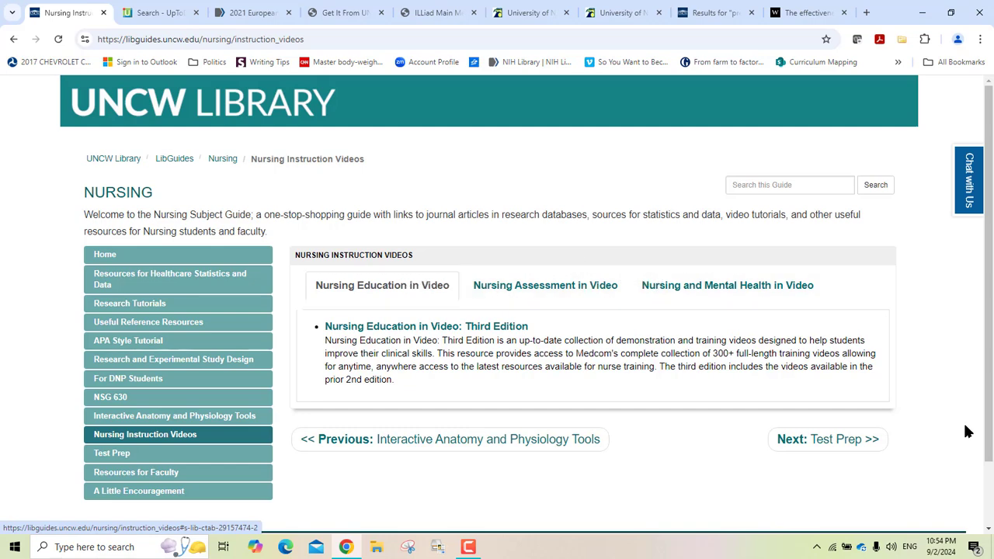
scroll(991, 497, "down", 2)
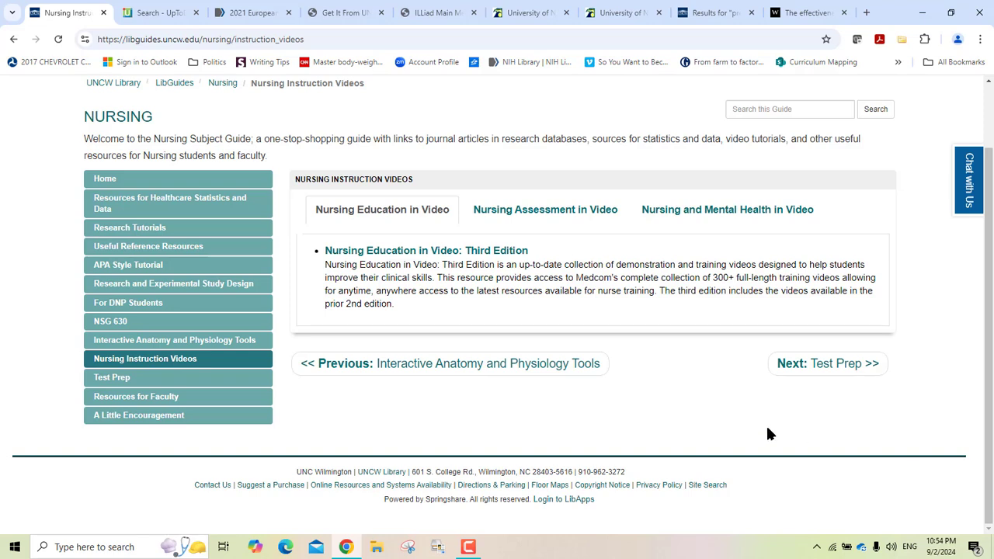
left_click(129, 383)
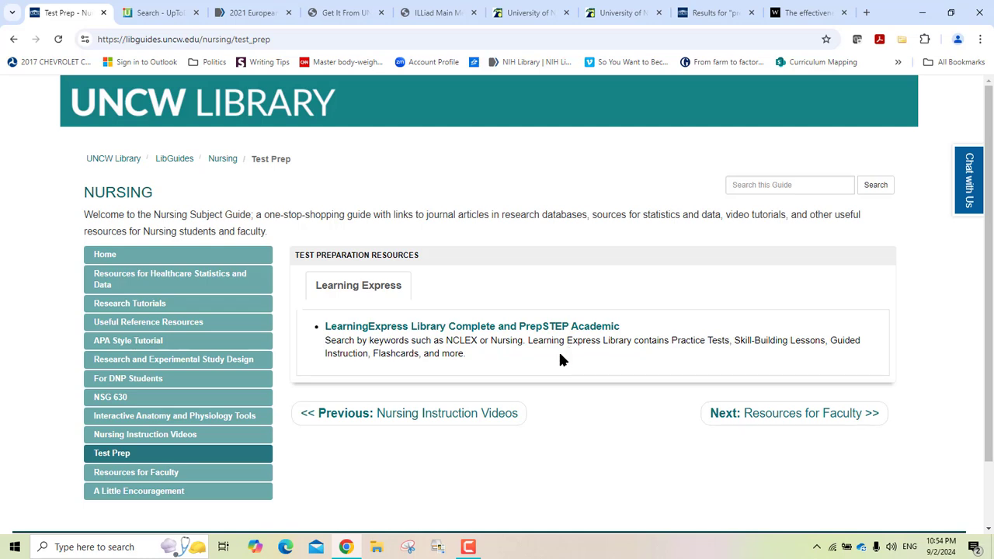
- View the guide's Resources for Faculty page and its A Little Encouragement page
left_click(180, 477)
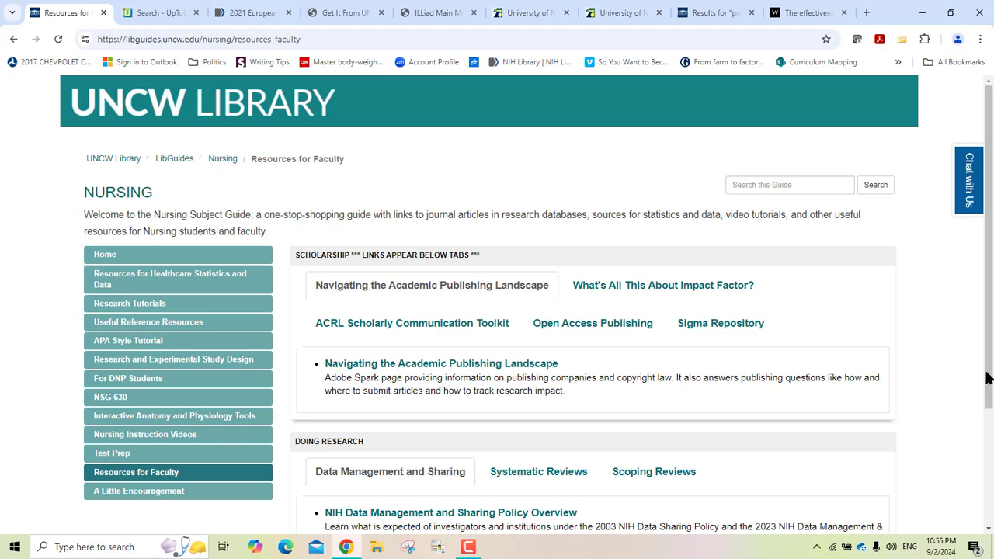
left_click_drag(987, 381, 991, 479)
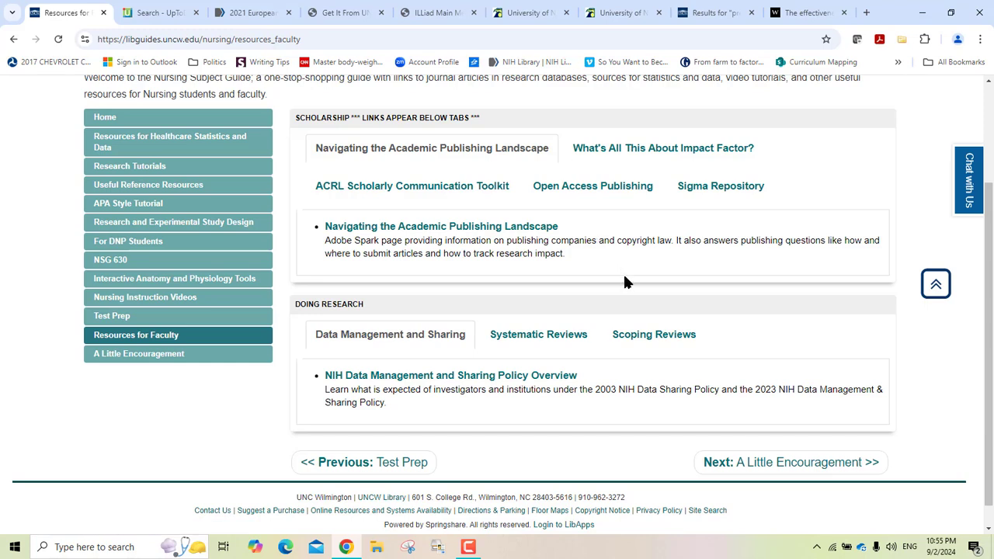
left_click(187, 357)
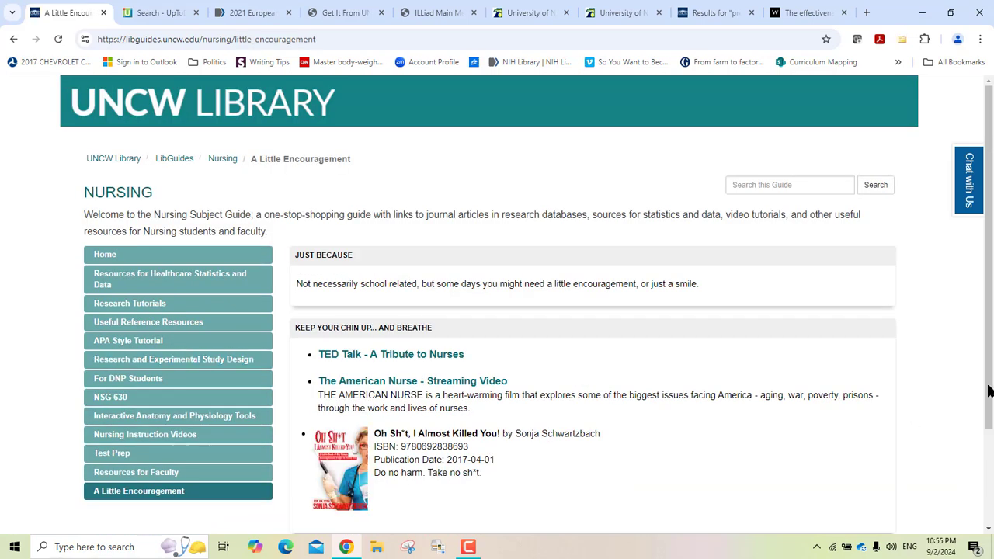
left_click_drag(989, 391, 990, 442)
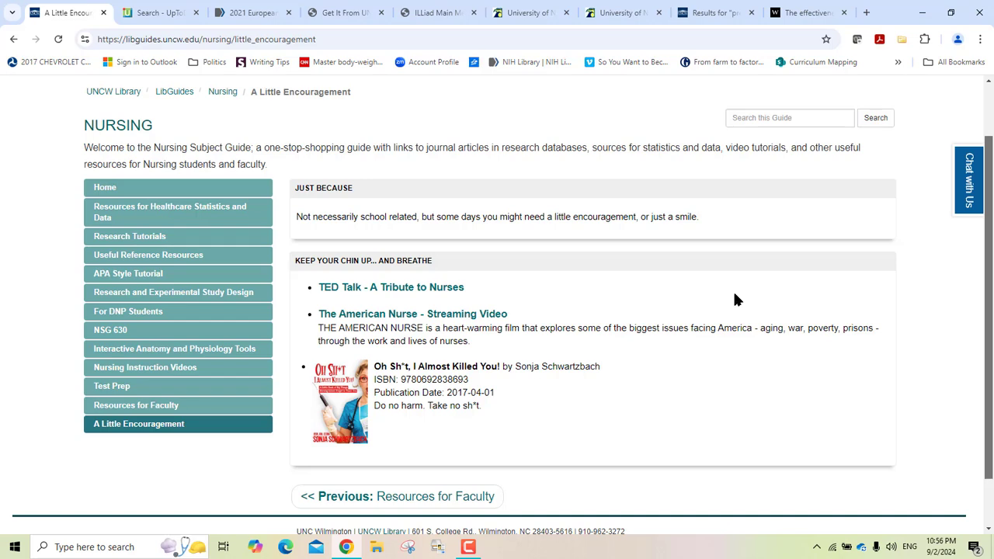
left_click(987, 97)
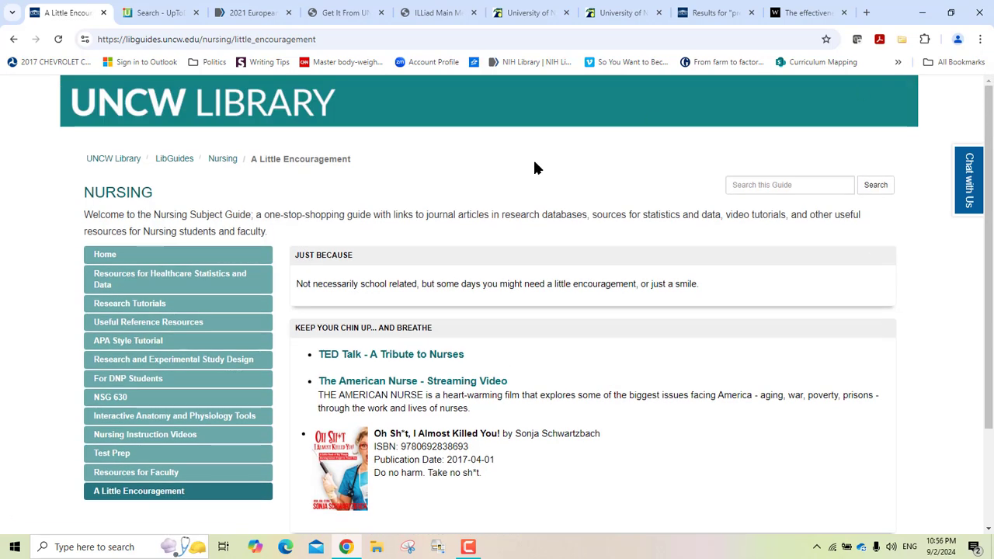
- Return to the nursing guide's Home page and view the nursing librarian's contact details
left_click(122, 248)
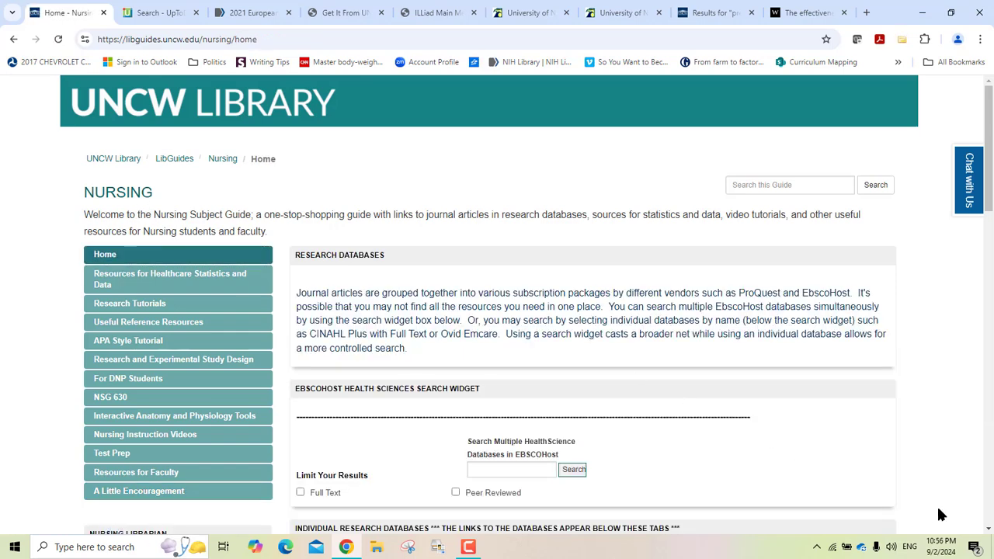
left_click(989, 531)
scroll(988, 531, "down", 4)
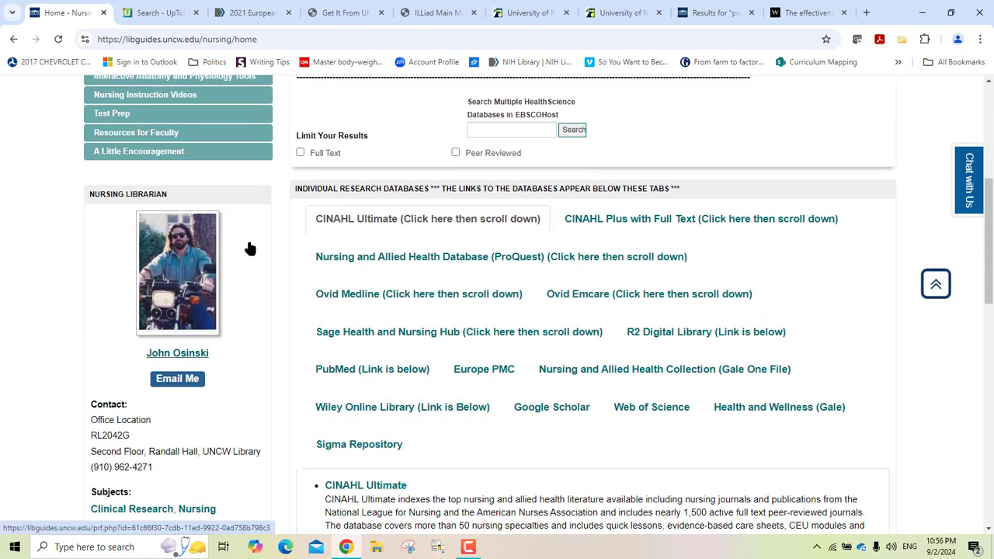
left_click(989, 530)
left_click(989, 530)
left_click(989, 529)
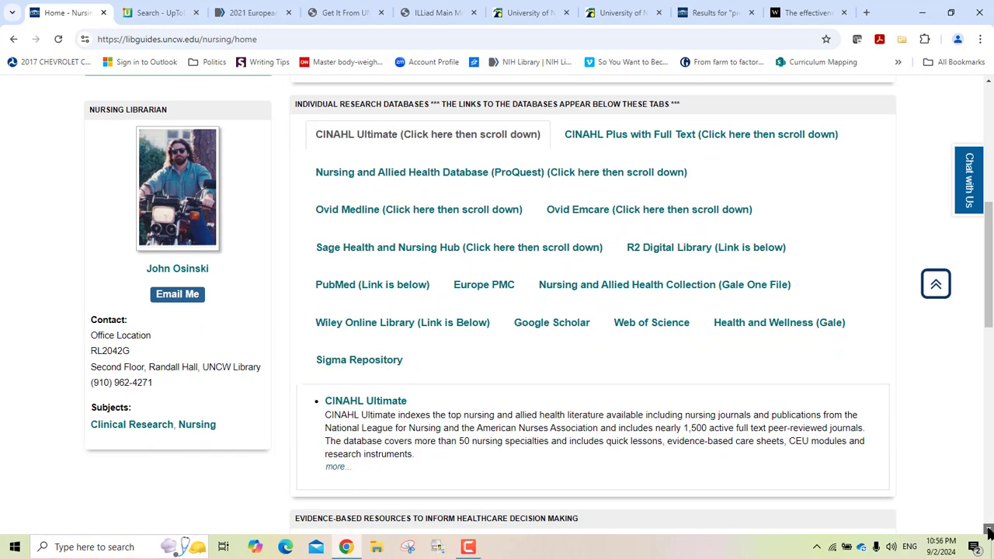
left_click(989, 529)
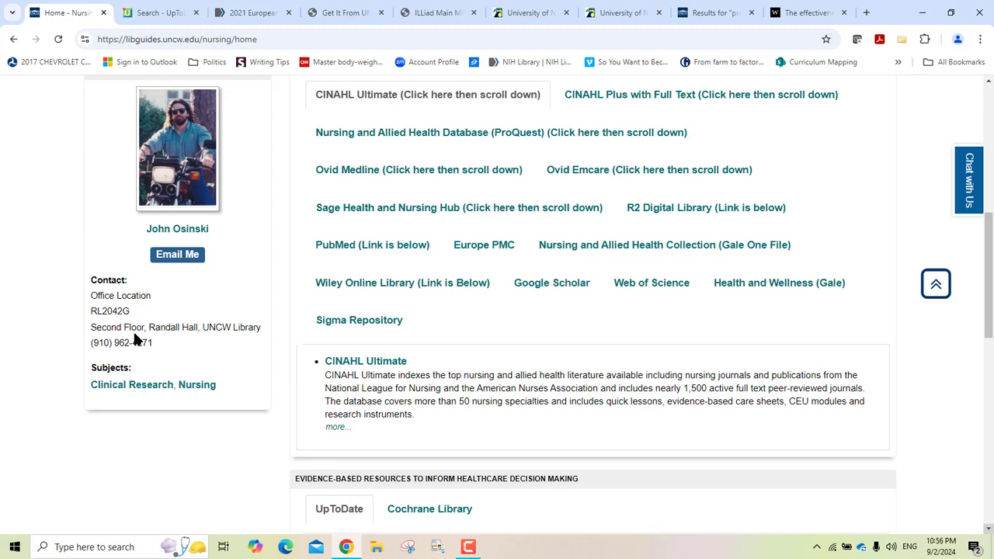